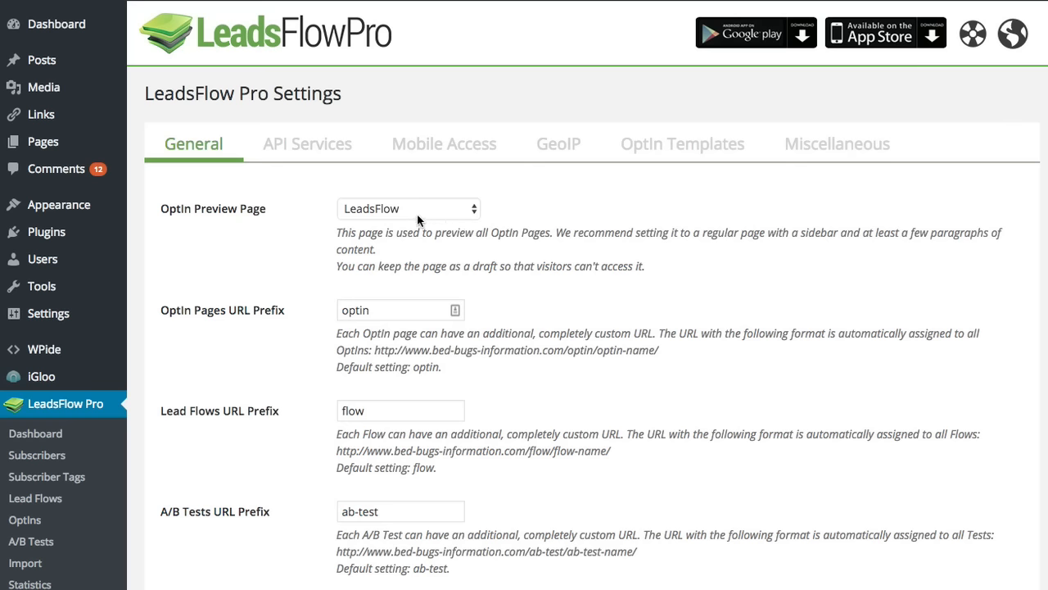
# Step: Choose LeadsFlow as the OptIn Preview Page in the general settings
pyautogui.moveTo(49, 146)
pyautogui.click(438, 211)
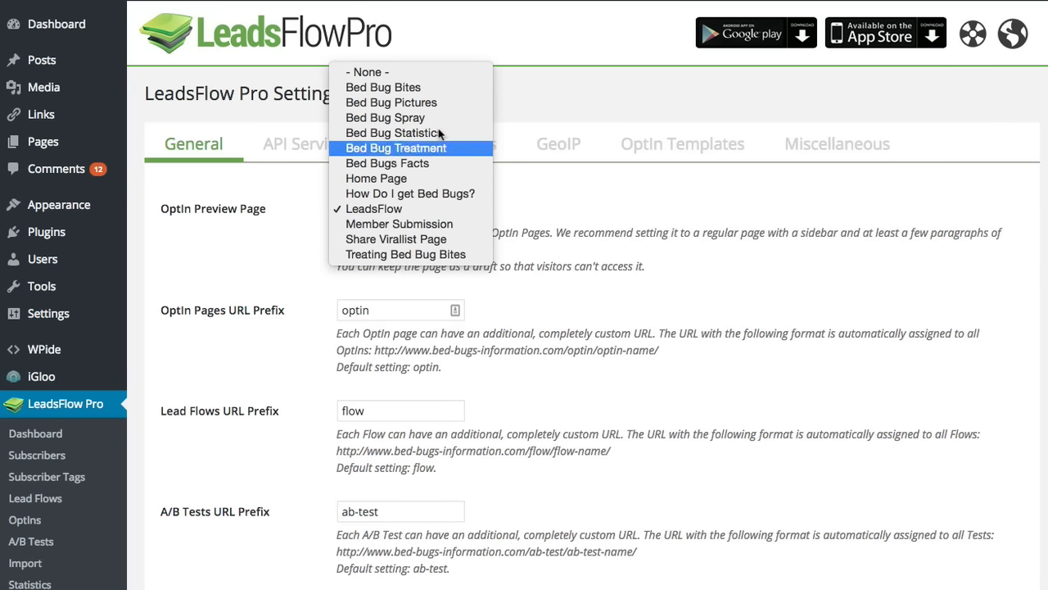
pyautogui.click(382, 214)
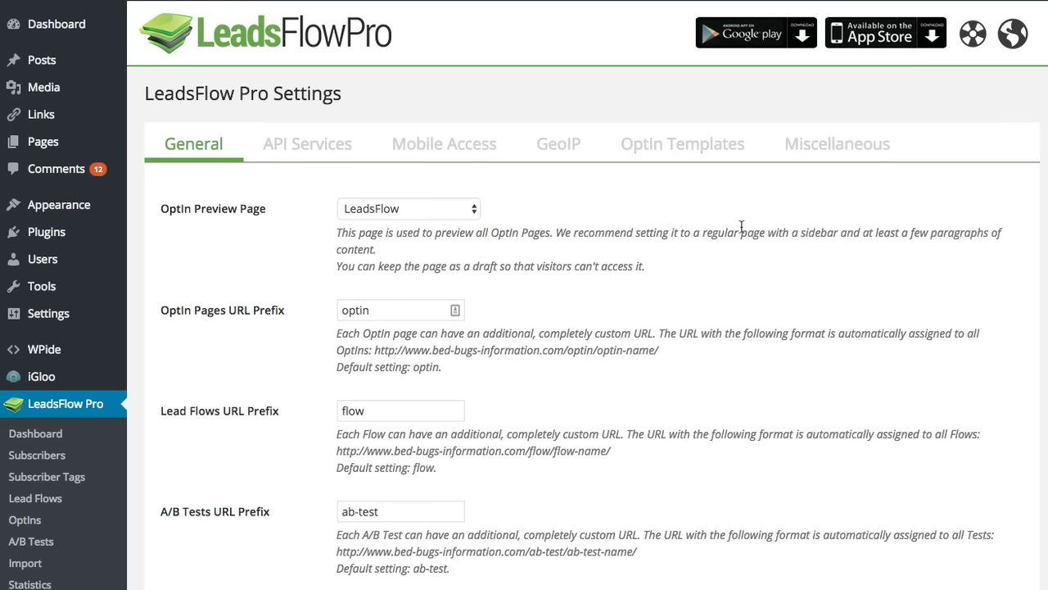
# Step: Check the GeoIP settings and return to the general settings to review the URL prefixes and SPAM protection
pyautogui.click(548, 152)
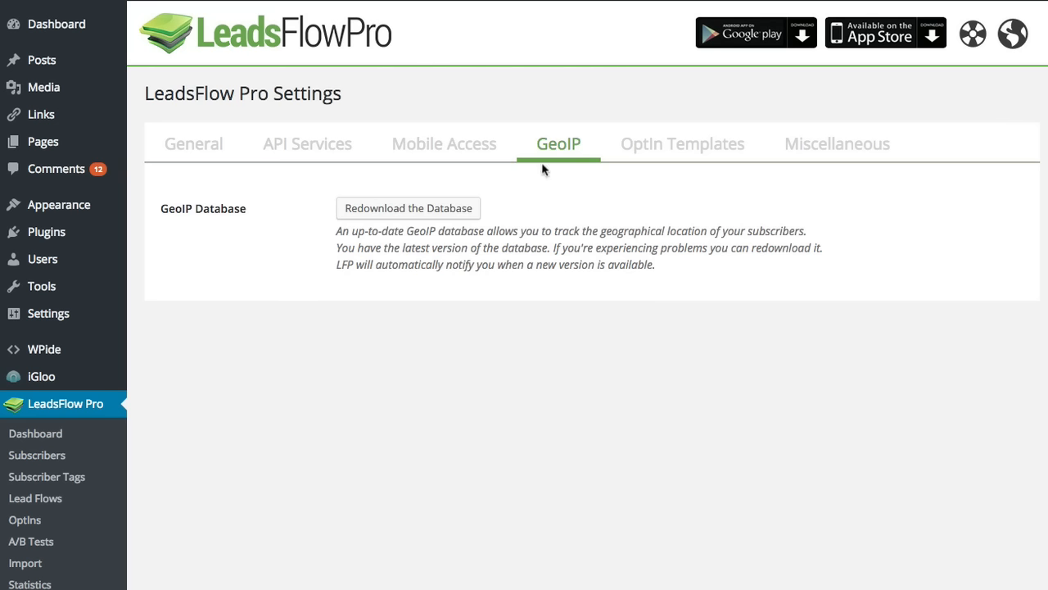
pyautogui.click(205, 158)
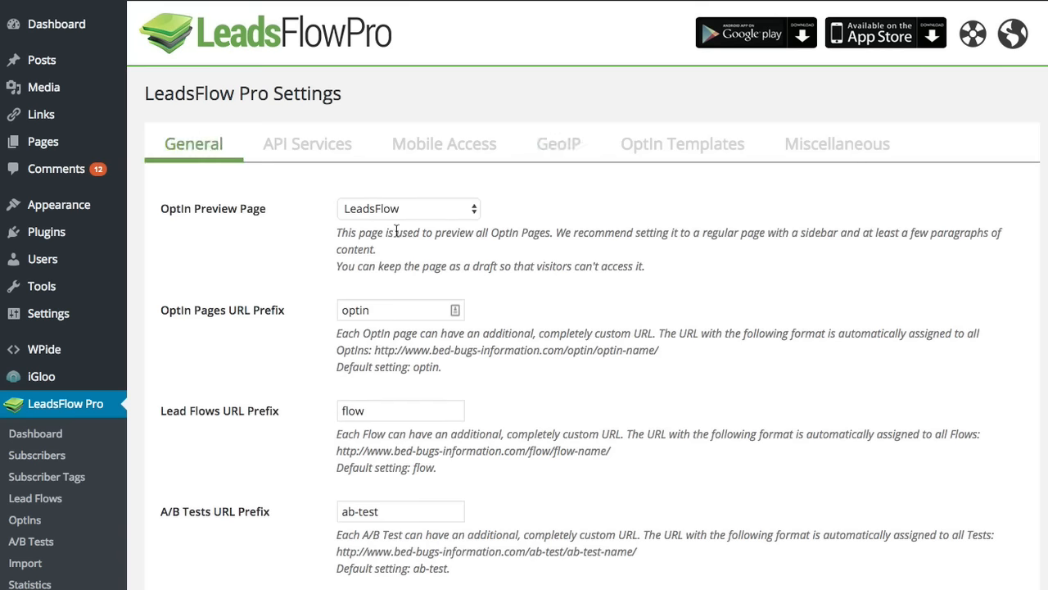
pyautogui.scroll(-1, 574, 282)
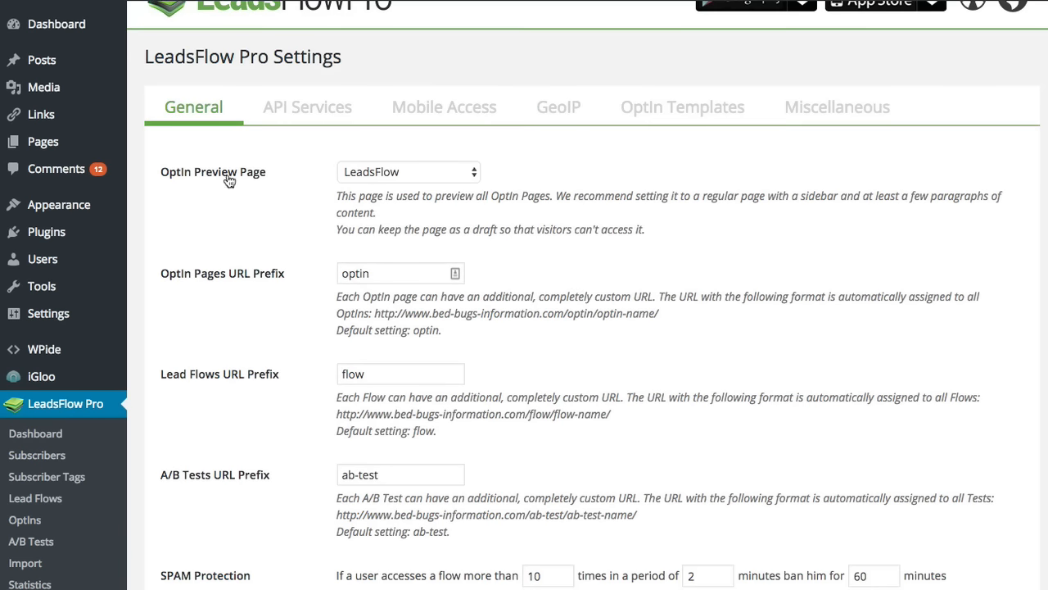
pyautogui.scroll(-1, 271, 300)
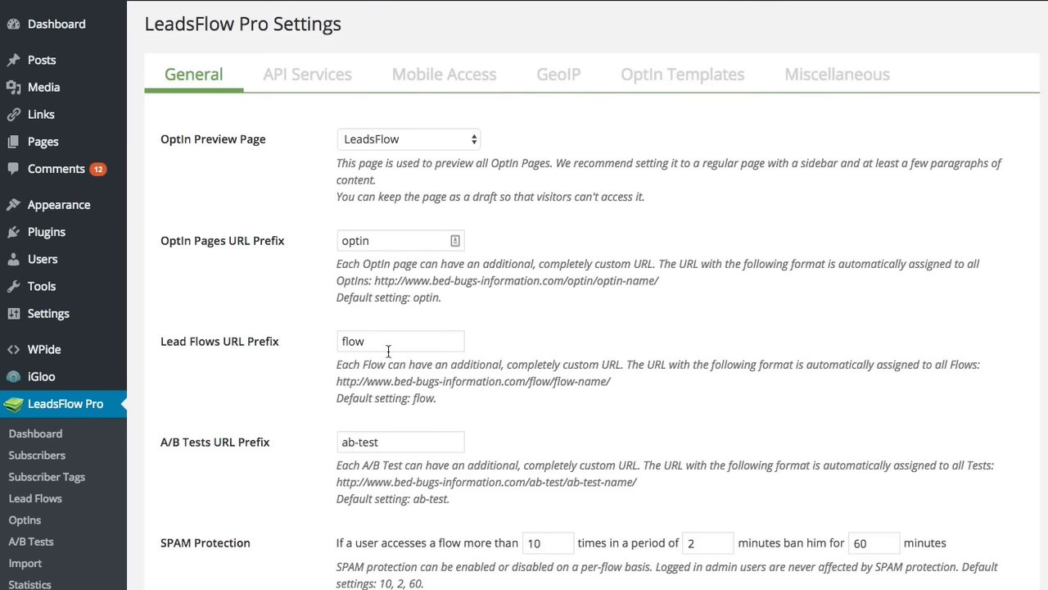
pyautogui.scroll(-2, 388, 352)
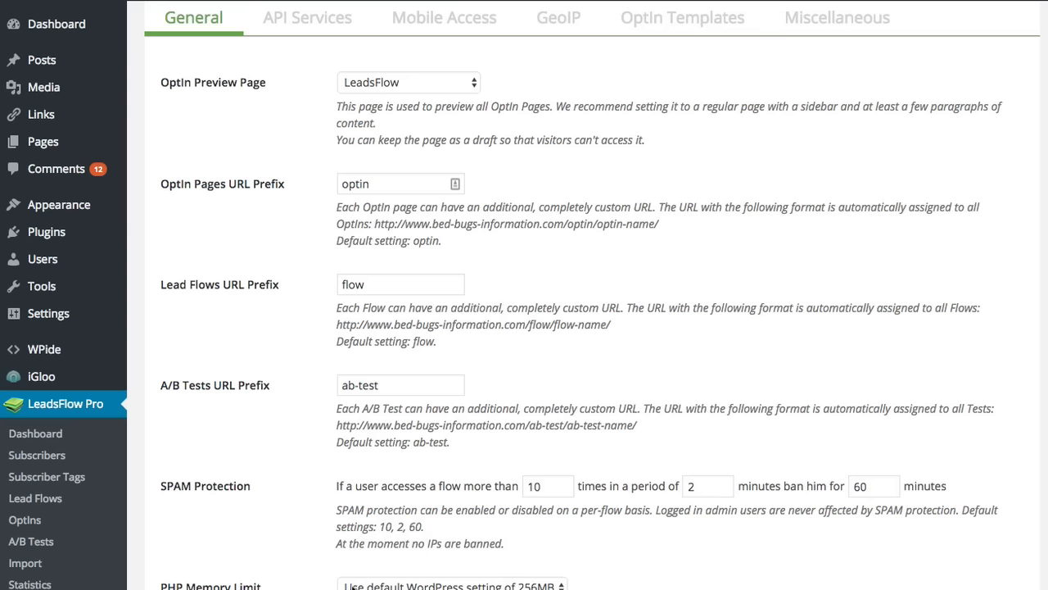
pyautogui.scroll(3, 324, 360)
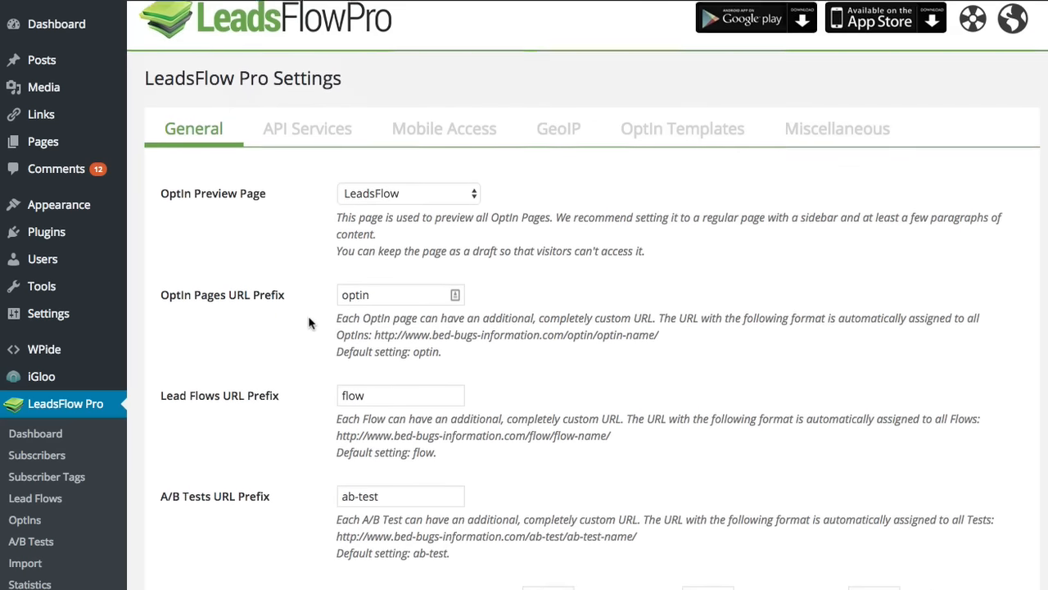
# Step: Examine the API services, reviewing the inactive integrations from ActiveCampaign to WebinarJam and the active ones
pyautogui.scroll(-1, 309, 319)
pyautogui.click(306, 109)
pyautogui.scroll(-6, 489, 332)
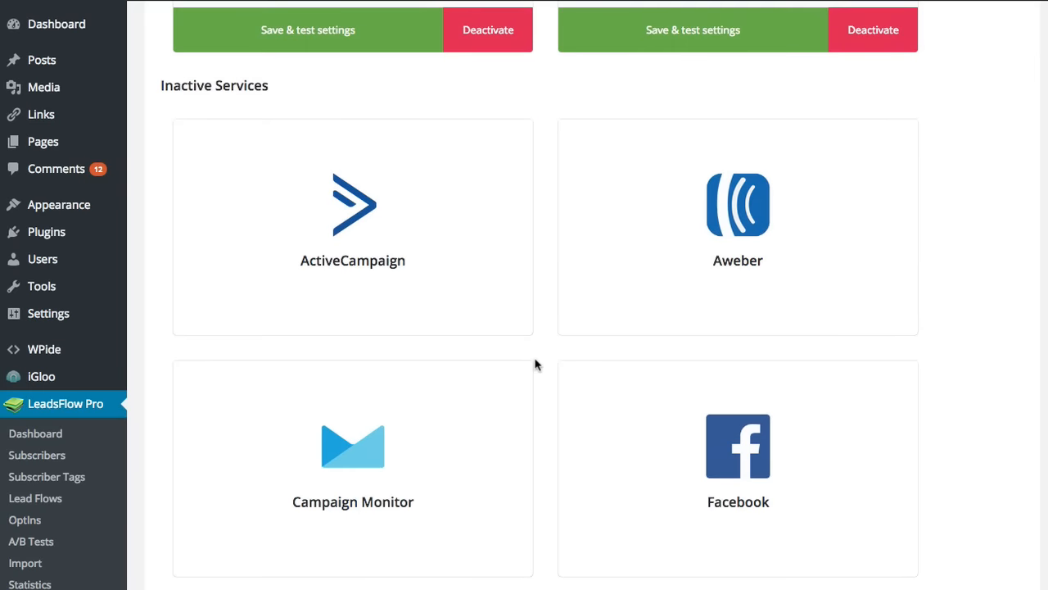
pyautogui.scroll(-1, 535, 364)
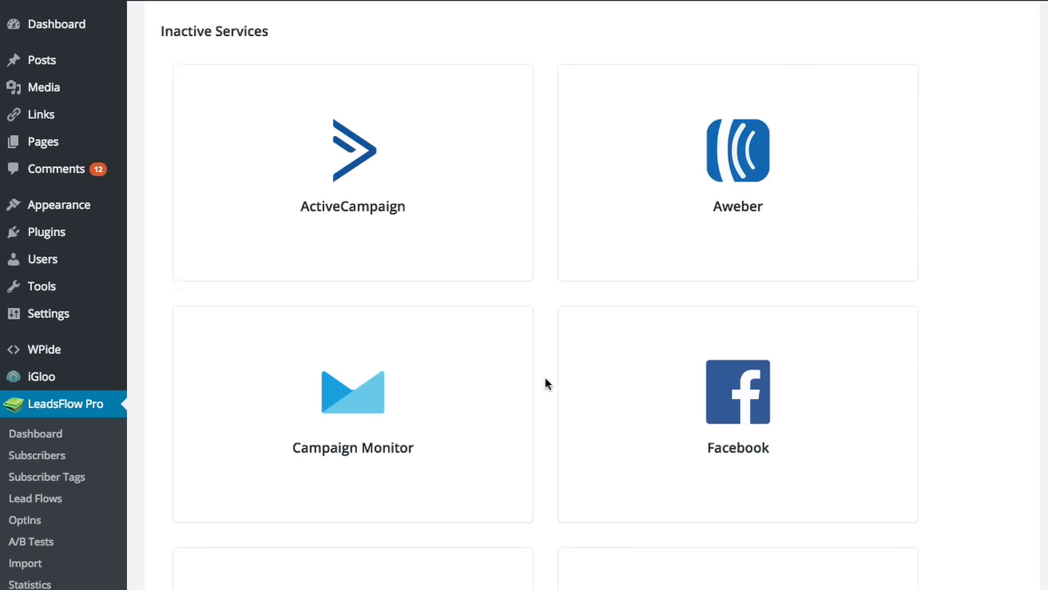
pyautogui.scroll(-5, 546, 383)
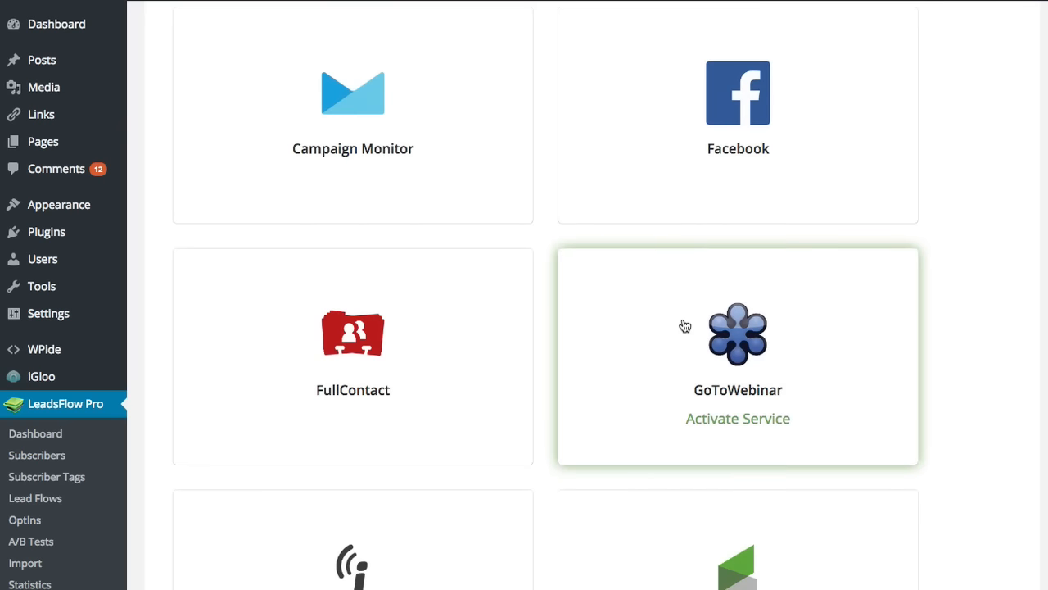
pyautogui.scroll(-7, 569, 335)
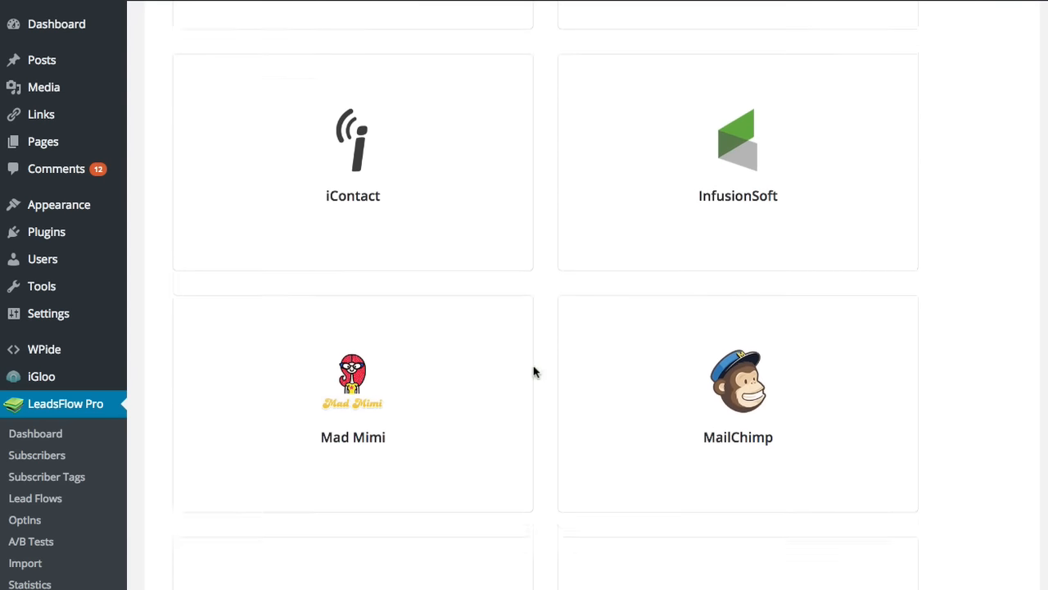
pyautogui.scroll(-8, 533, 372)
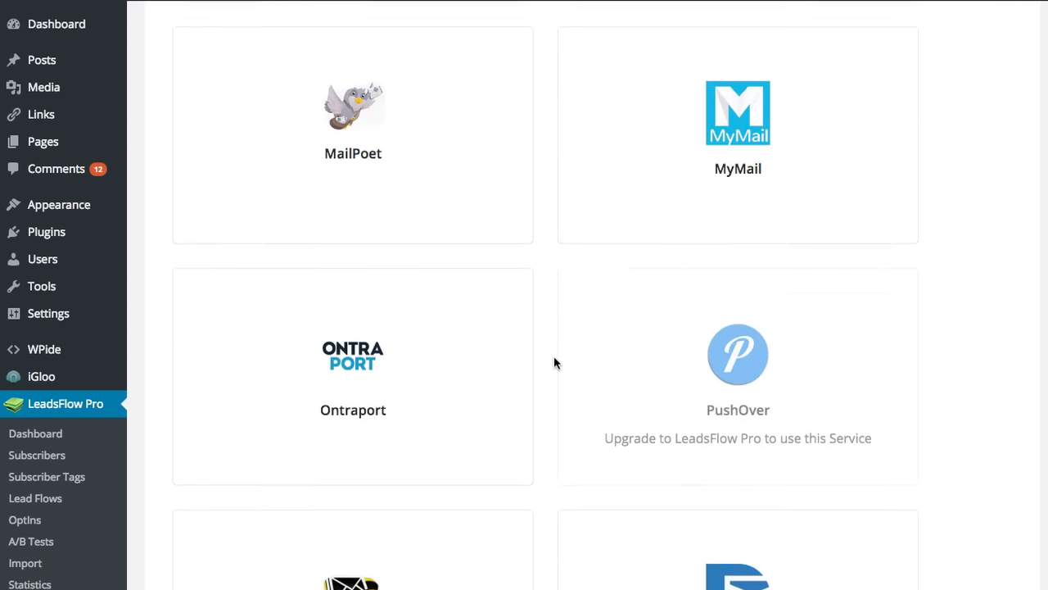
pyautogui.scroll(-2, 553, 363)
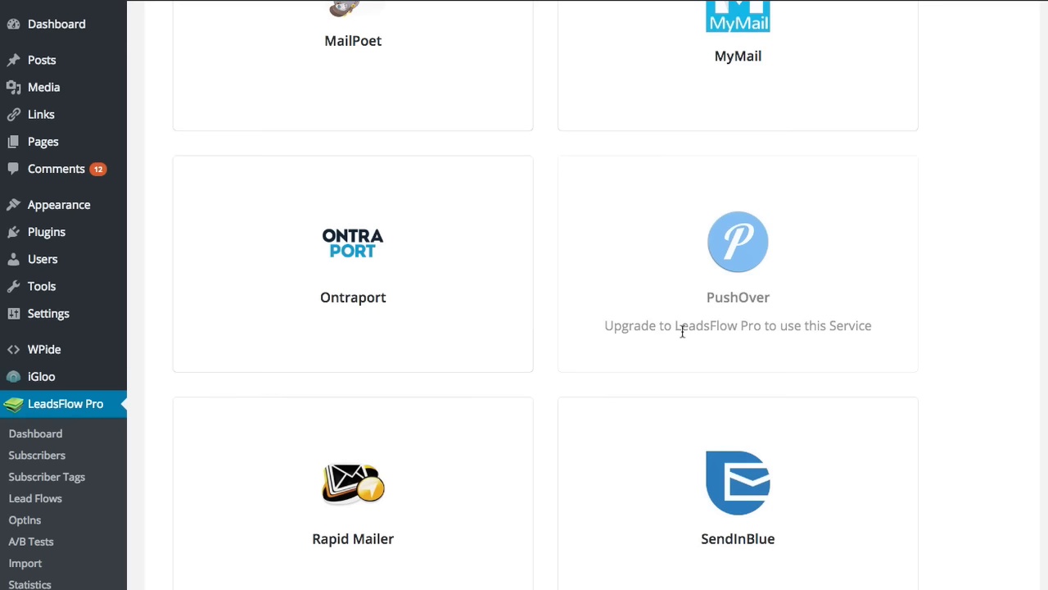
pyautogui.moveTo(690, 330); pyautogui.dragTo(747, 330)
pyautogui.click(802, 331)
pyautogui.scroll(-1, 534, 393)
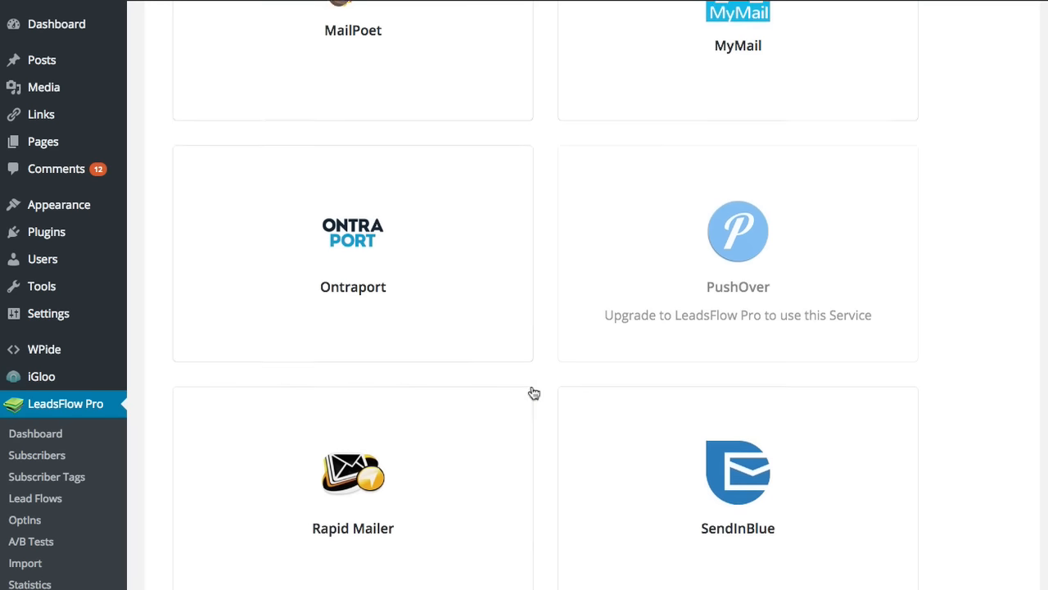
pyautogui.scroll(-3, 534, 393)
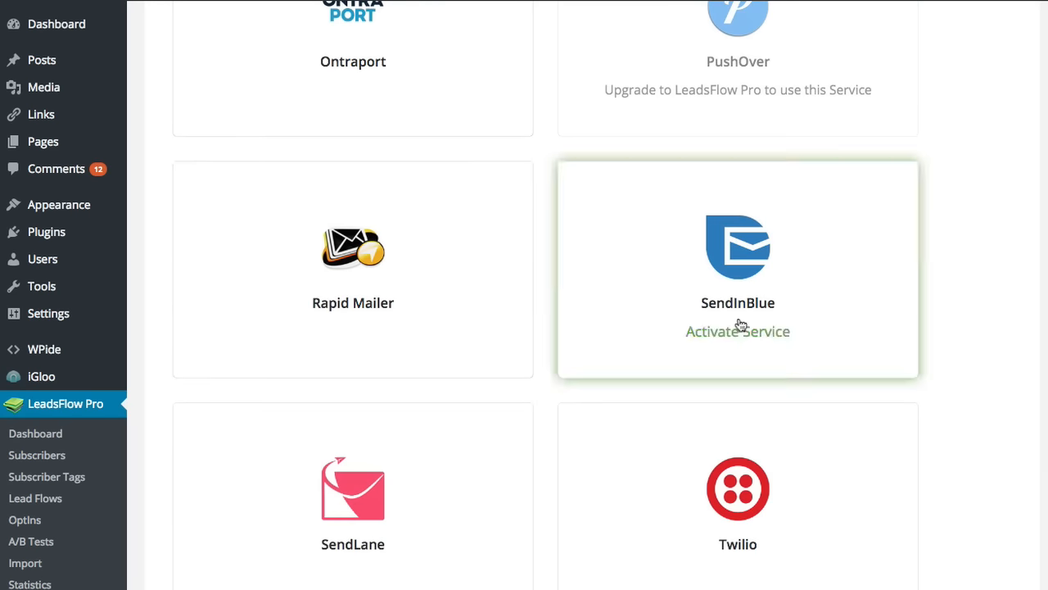
pyautogui.scroll(-3, 524, 426)
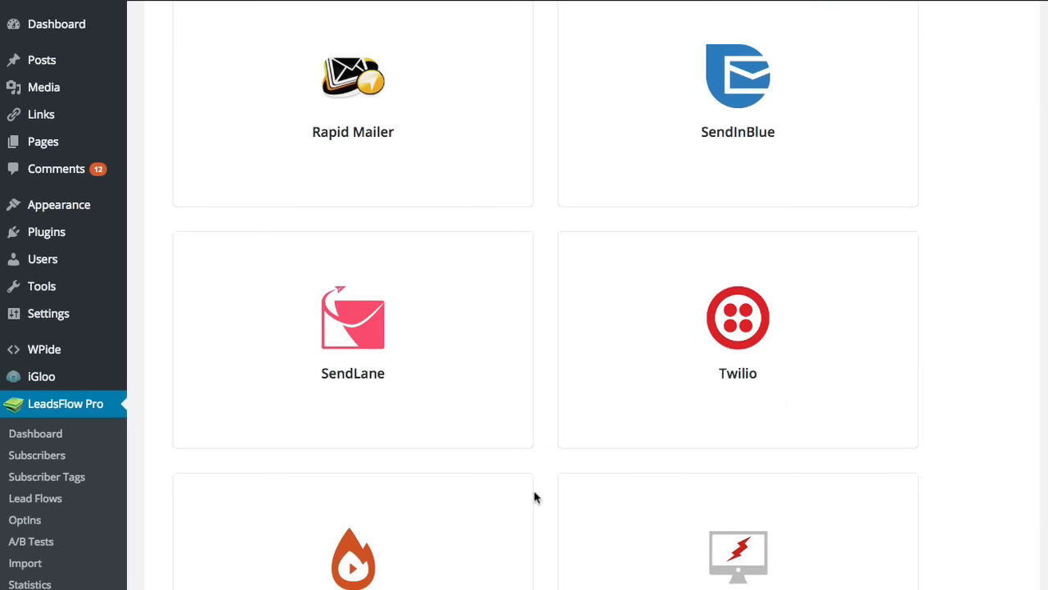
pyautogui.scroll(-3, 562, 421)
pyautogui.scroll(-1, 565, 421)
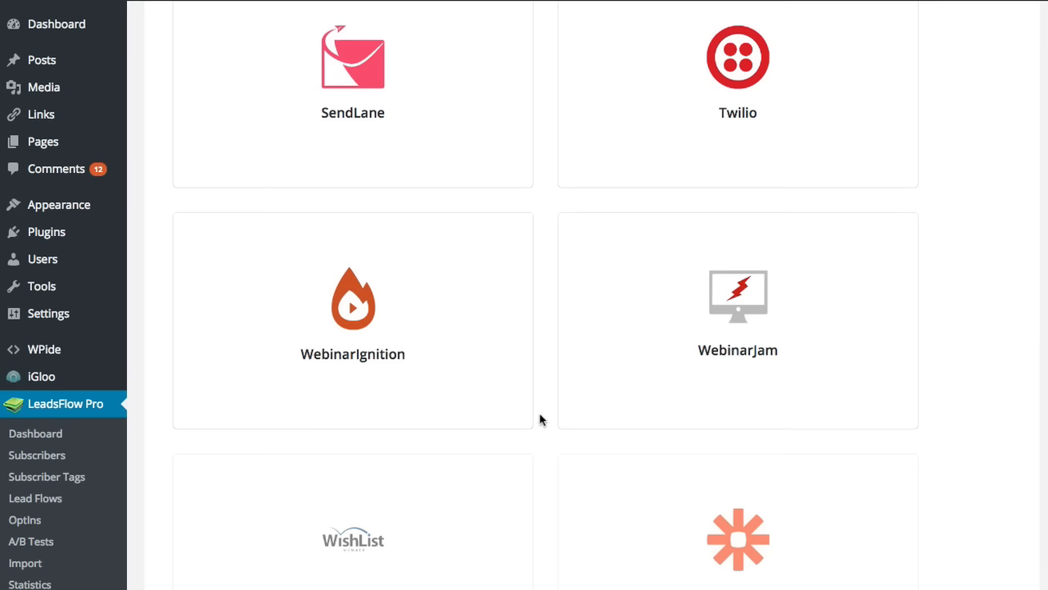
pyautogui.scroll(10, 550, 366)
pyautogui.scroll(10, 550, 368)
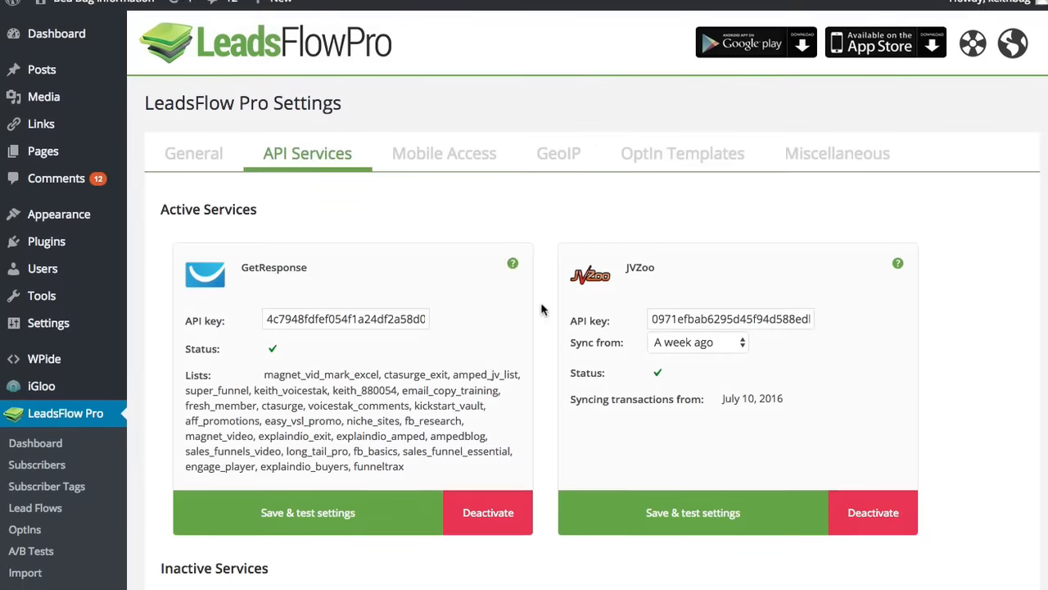
# Step: Review the Mobile Access, GeoIP, OptIn Templates and Miscellaneous settings, including the available optin templates
pyautogui.click(434, 155)
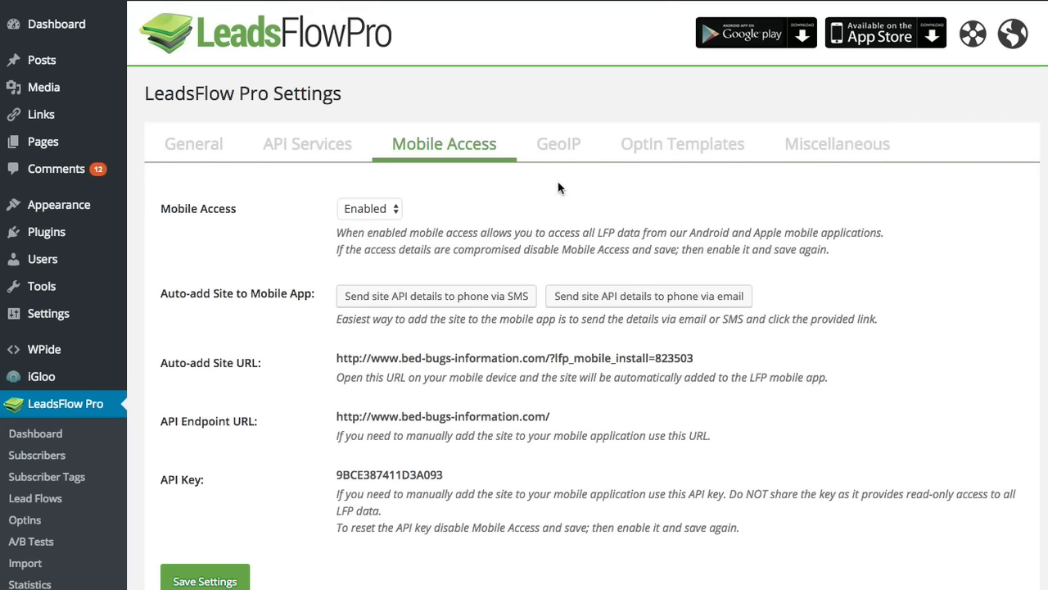
pyautogui.click(560, 154)
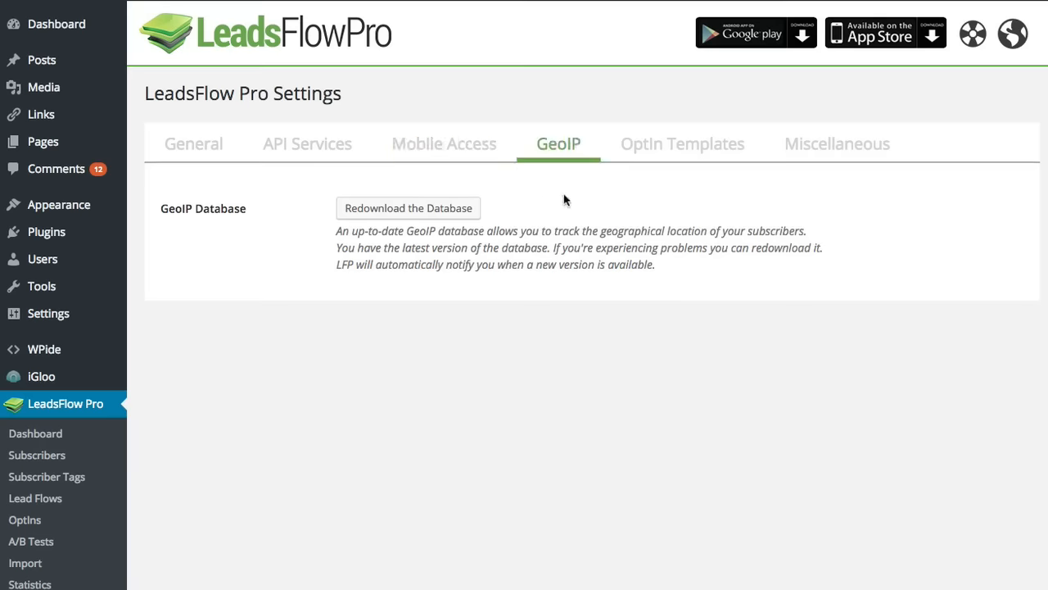
pyautogui.click(675, 145)
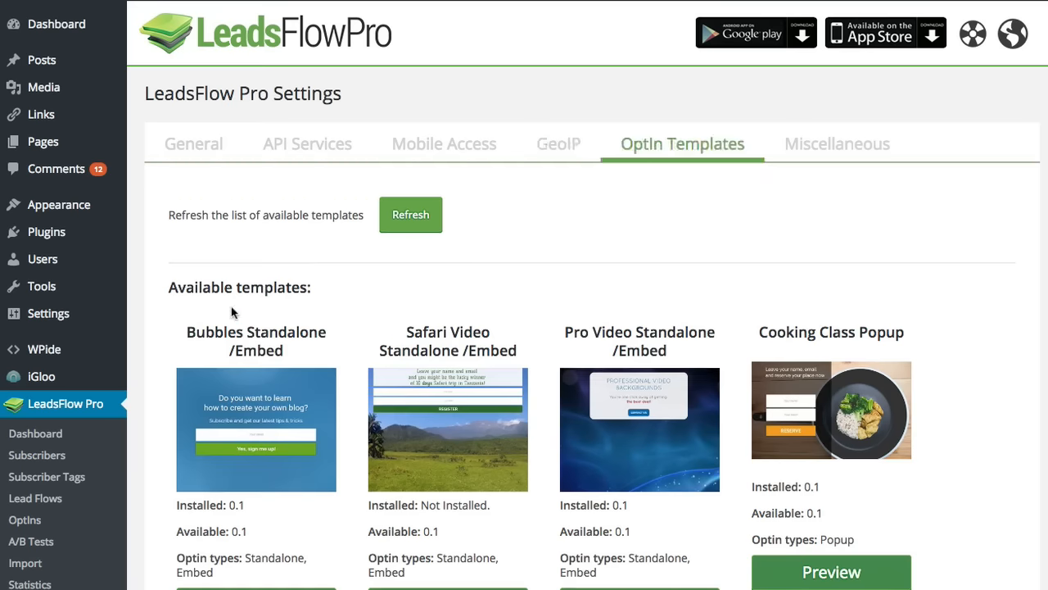
pyautogui.scroll(-6, 687, 287)
pyautogui.scroll(-8, 687, 286)
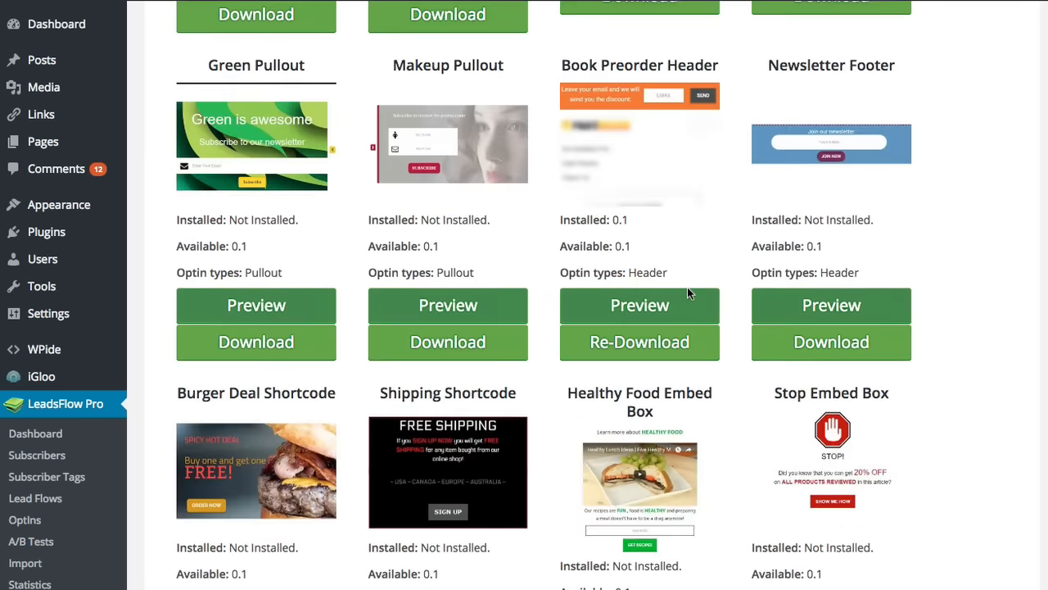
pyautogui.scroll(20, 687, 291)
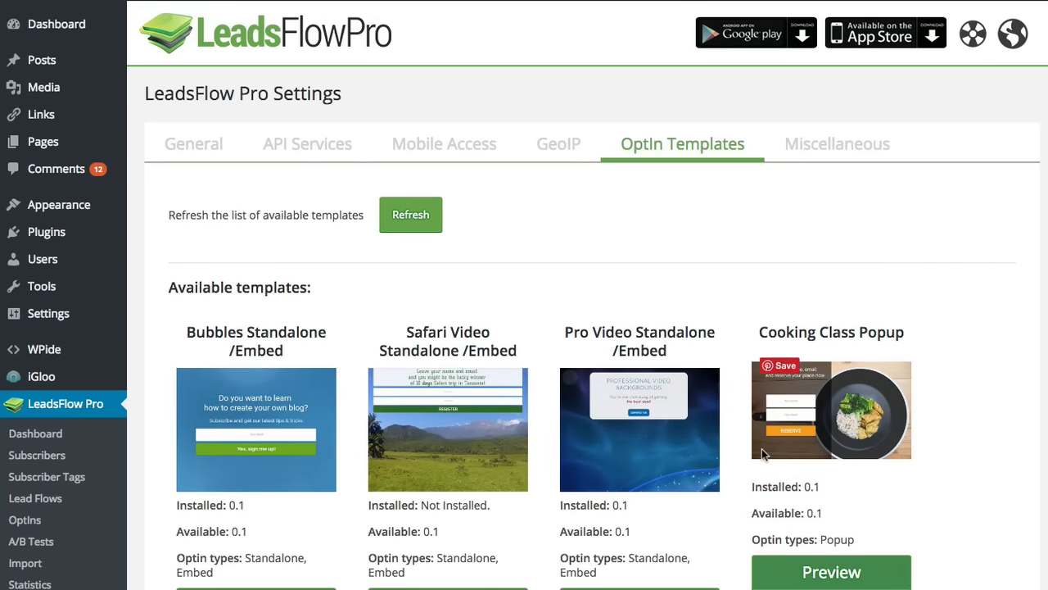
pyautogui.click(826, 154)
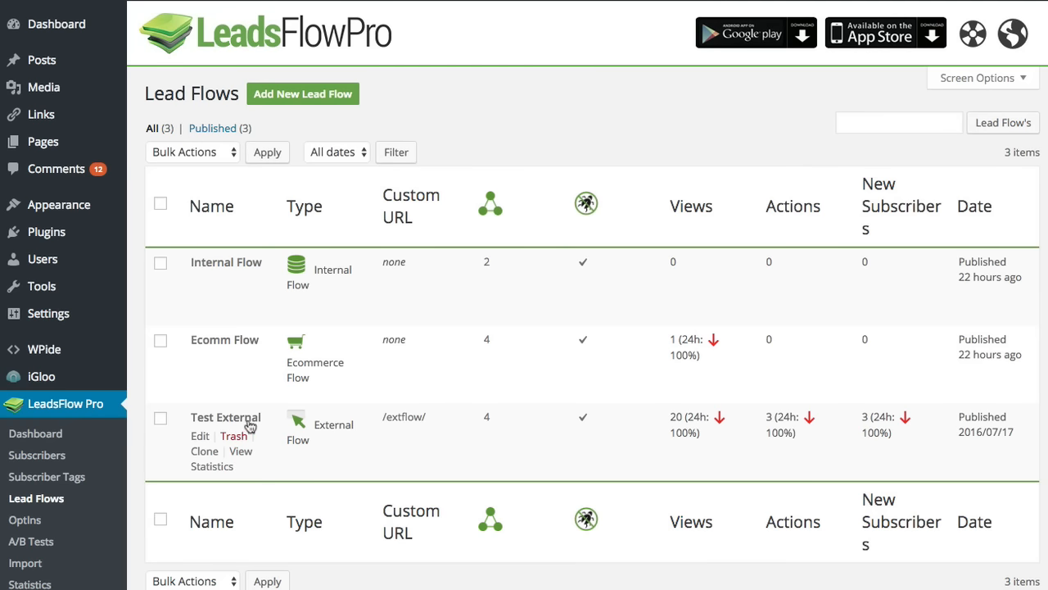
# Step: Open the Test External lead flow for editing from the Lead Flows list and look over its sections
pyautogui.moveTo(237, 358)
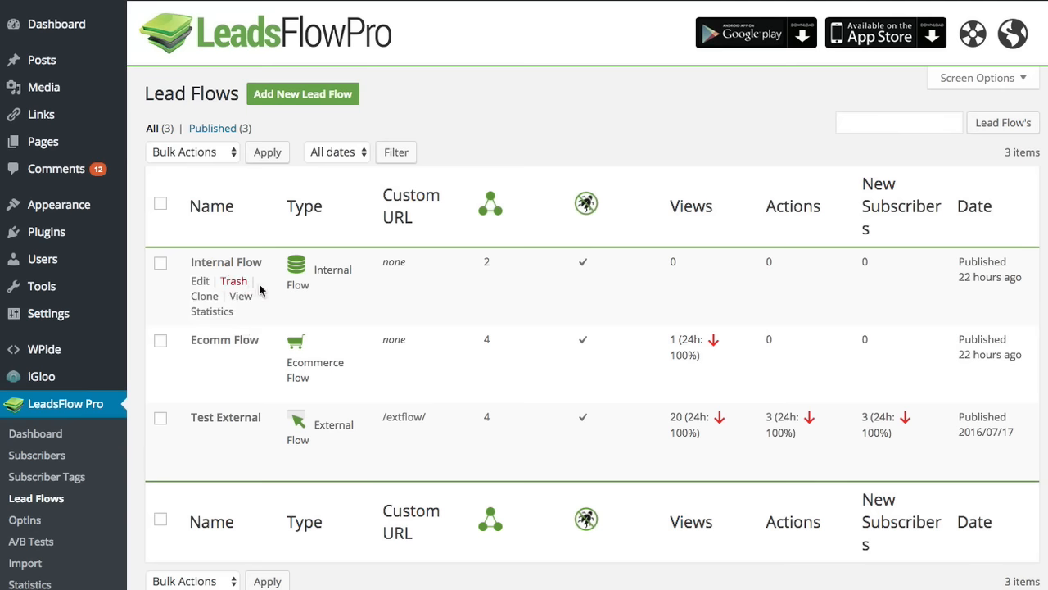
pyautogui.moveTo(227, 434)
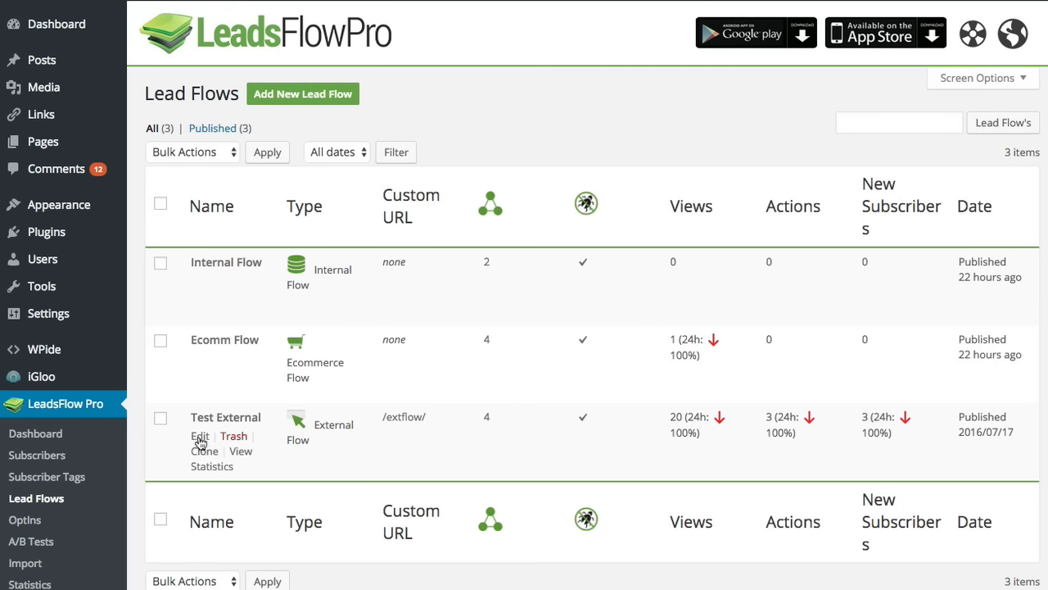
pyautogui.click(200, 437)
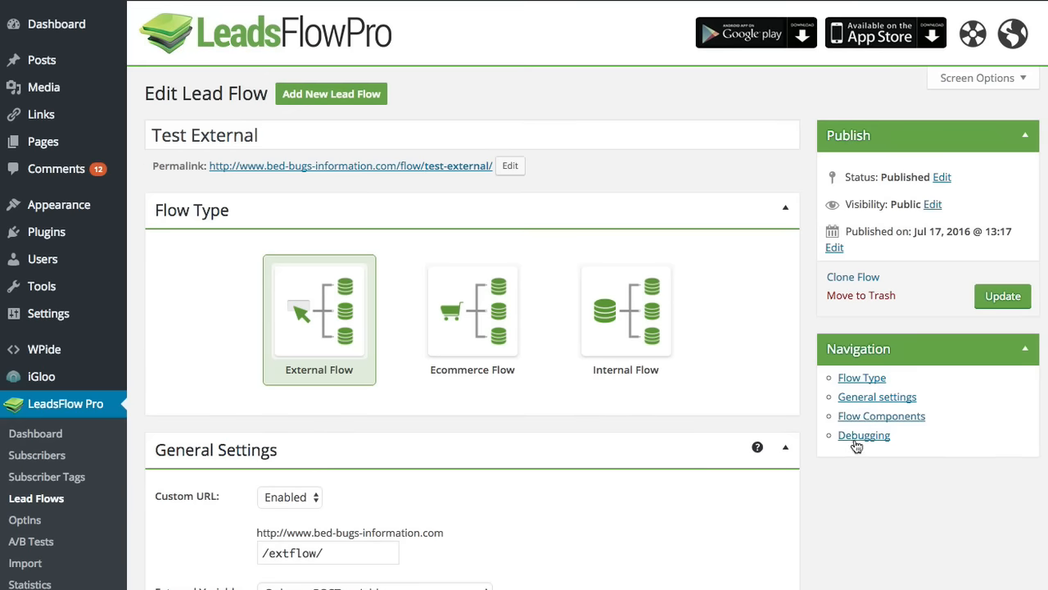
pyautogui.scroll(-1, 841, 500)
pyautogui.scroll(1, 841, 502)
pyautogui.scroll(-5, 742, 180)
pyautogui.scroll(4, 742, 180)
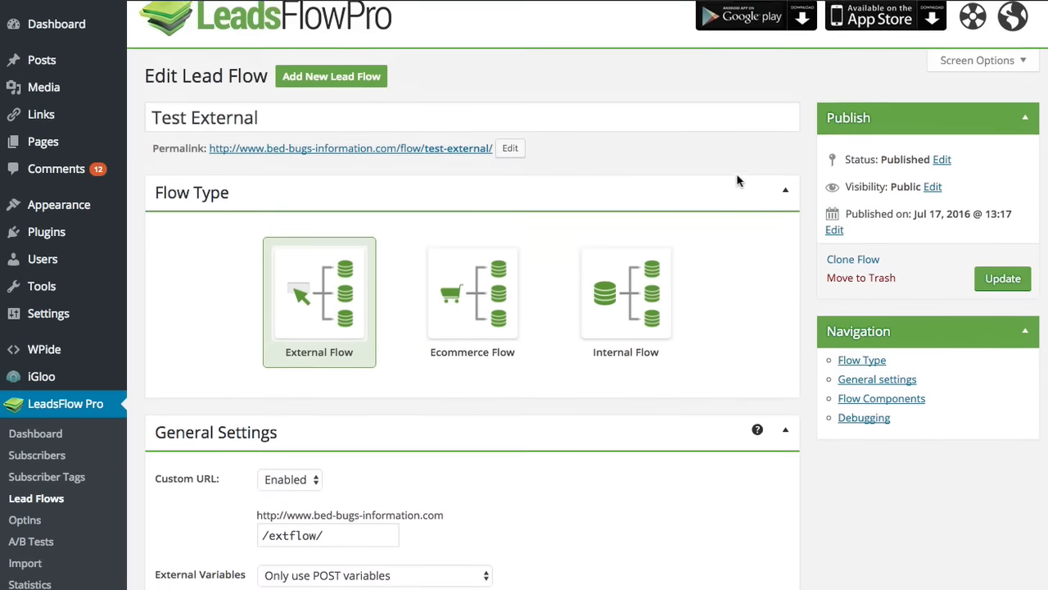
pyautogui.scroll(1, 712, 176)
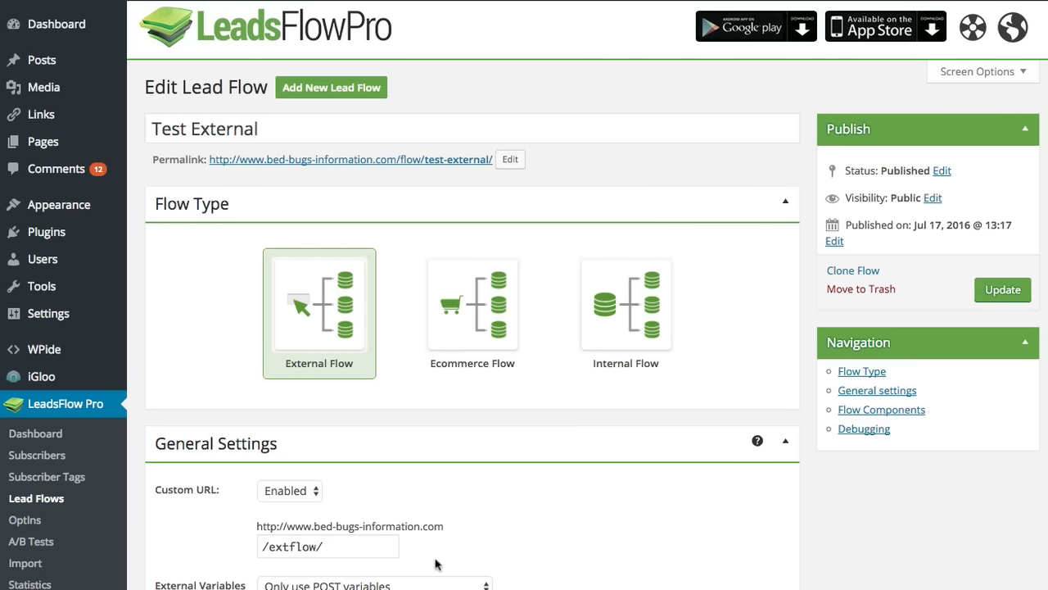
# Step: Compare the custom URL slug with the default flow path in the Sample Flow URL under General Settings
pyautogui.scroll(-3, 835, 582)
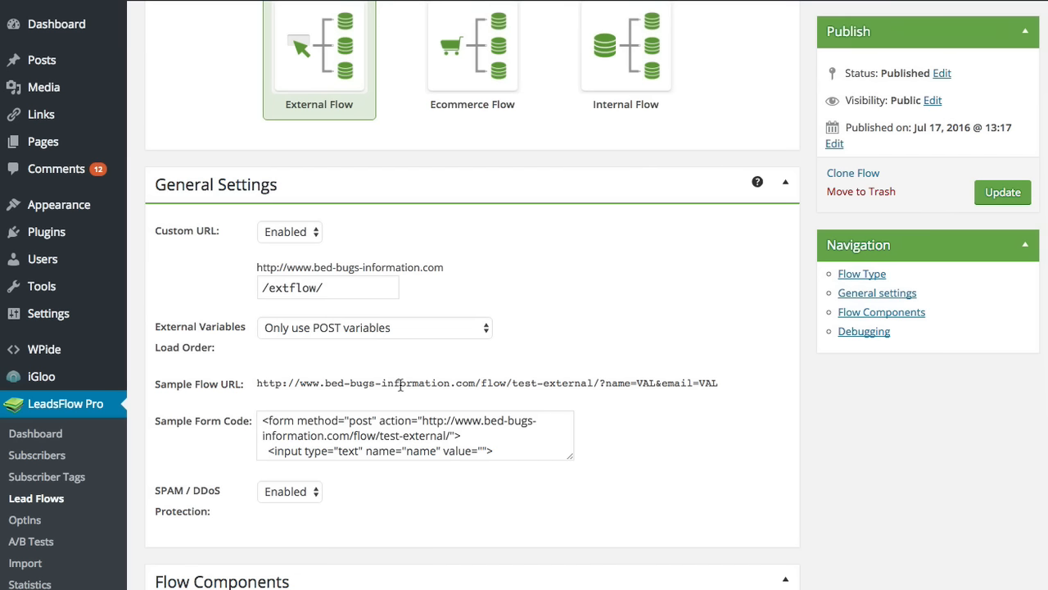
pyautogui.doubleClick(298, 288)
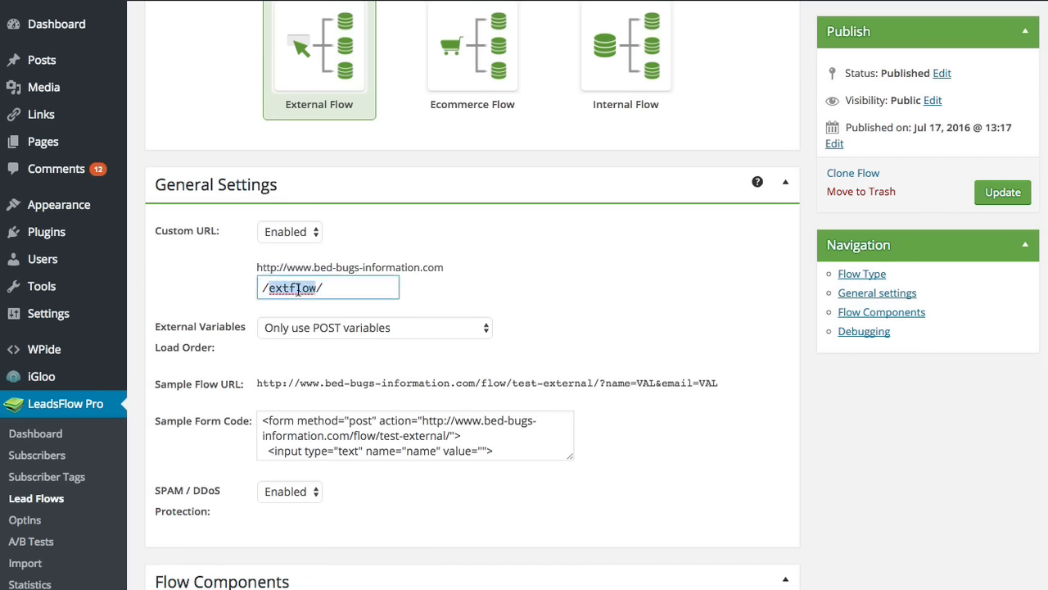
pyautogui.click(486, 386)
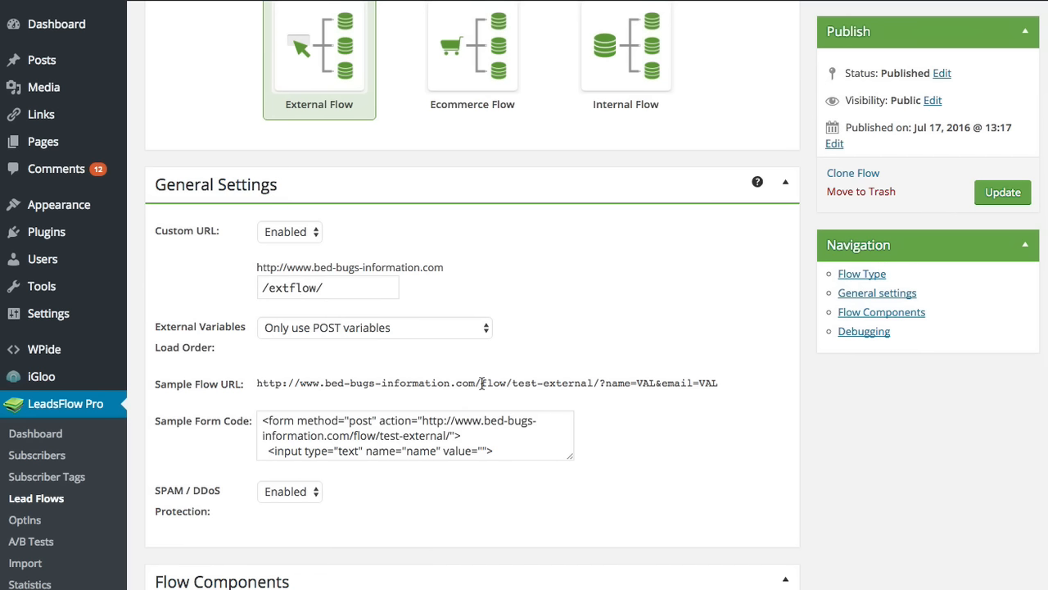
pyautogui.moveTo(483, 384); pyautogui.dragTo(598, 383)
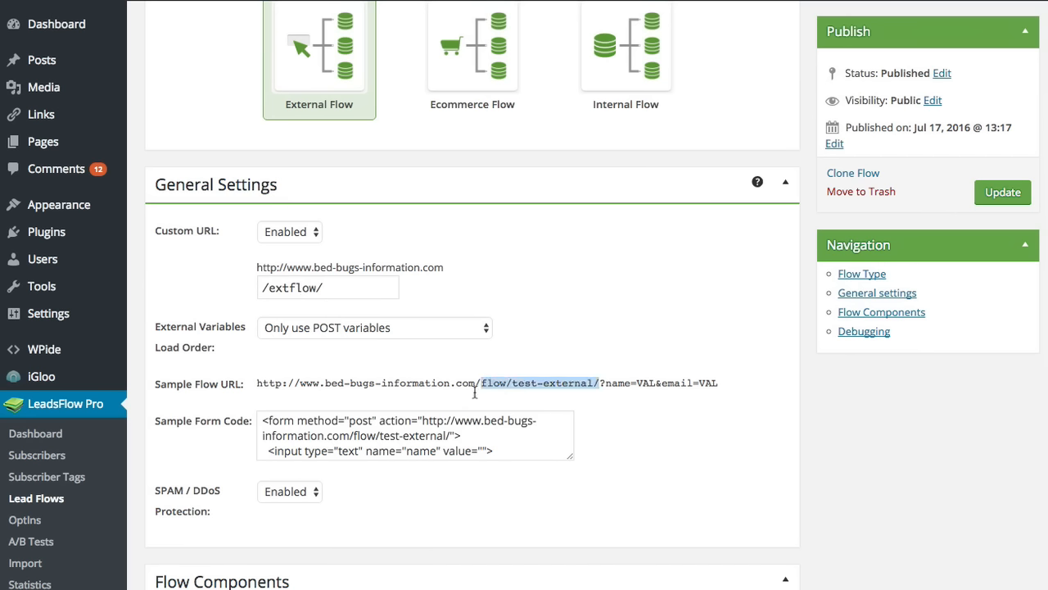
pyautogui.click(623, 268)
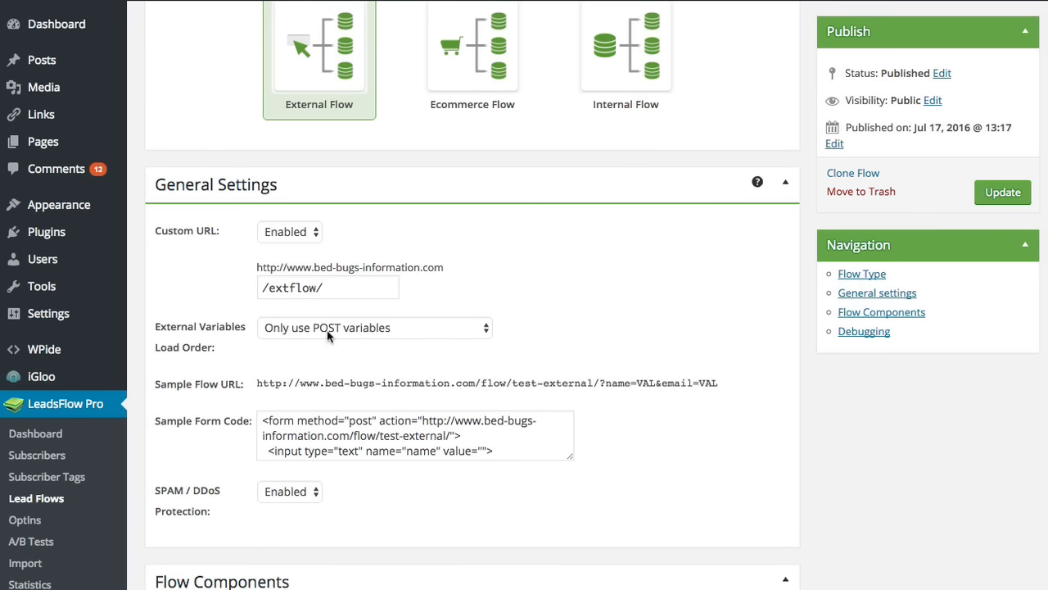
# Step: Review the External Variables Load Order options, keeping Only use POST variables, and enlarge the Sample Form Code box to show the whole form
pyautogui.click(350, 329)
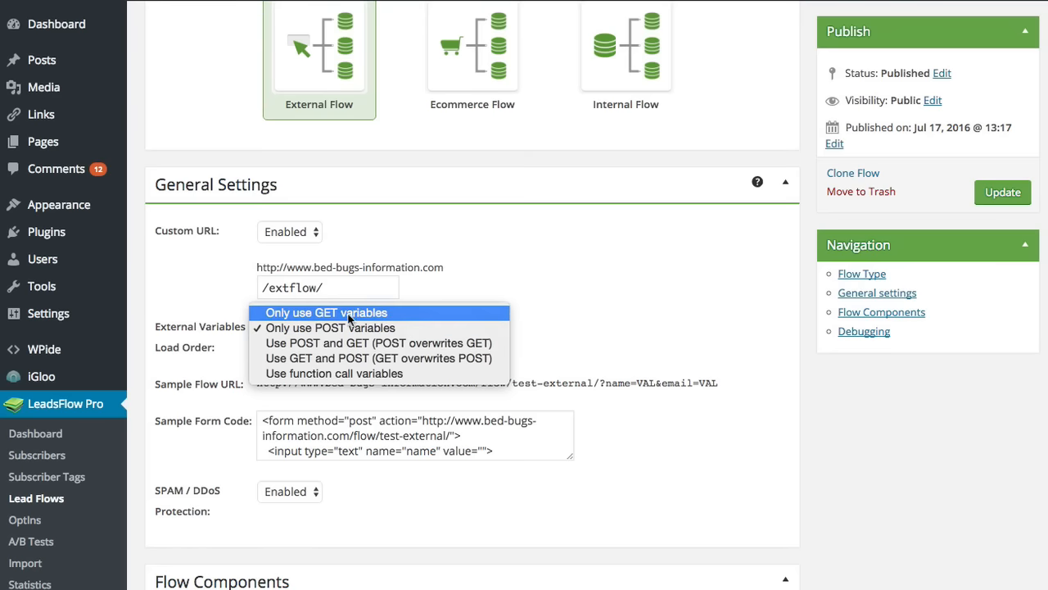
pyautogui.click(345, 328)
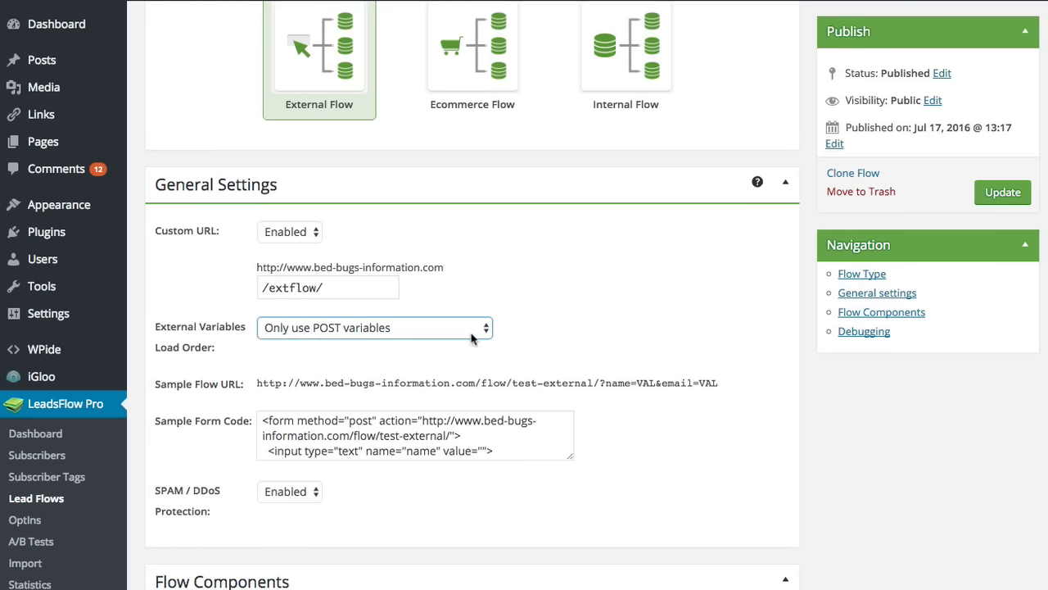
pyautogui.scroll(-2, 668, 379)
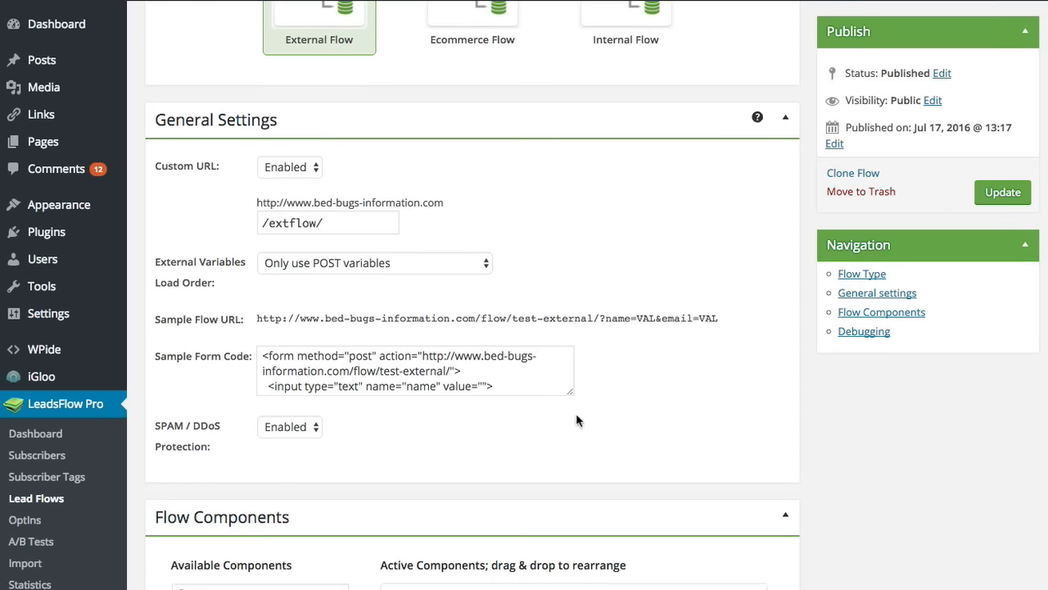
pyautogui.moveTo(571, 398); pyautogui.dragTo(573, 432)
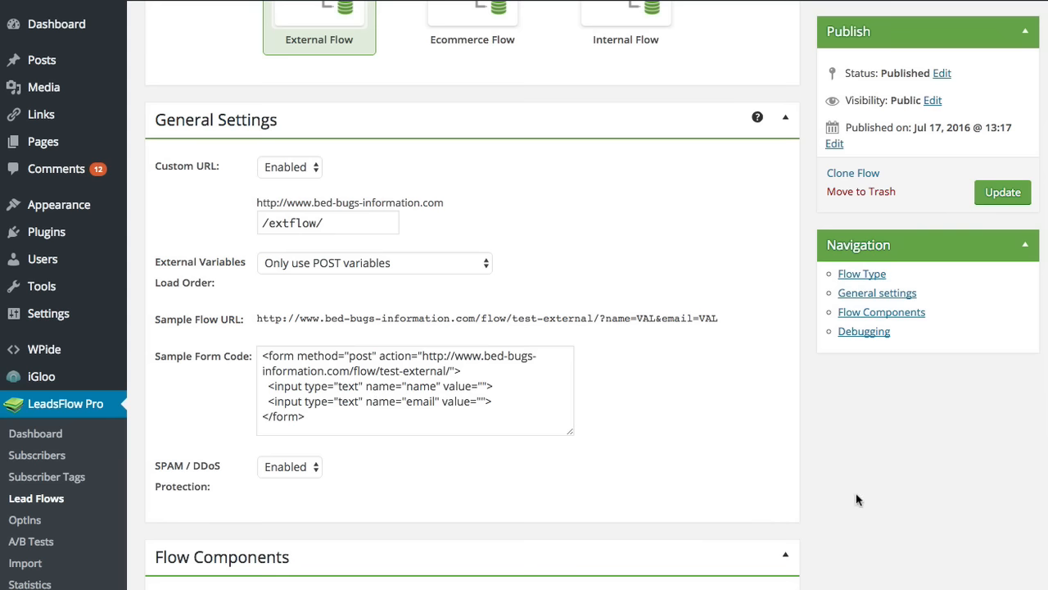
# Step: Look over the available and active components of the flow under Flow Components
pyautogui.scroll(-3, 856, 495)
pyautogui.scroll(-4, 856, 499)
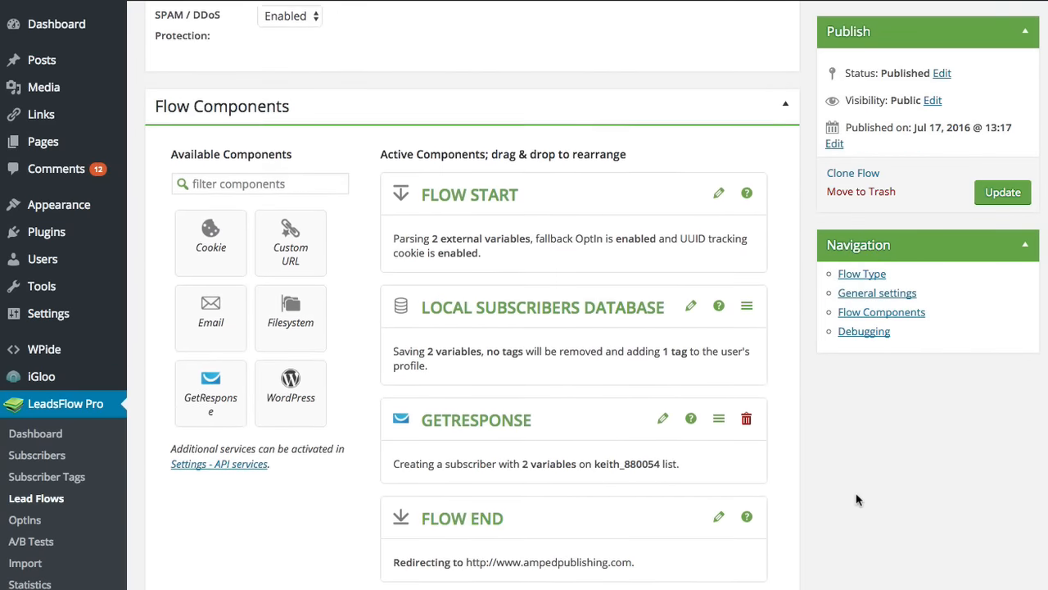
pyautogui.scroll(4, 856, 499)
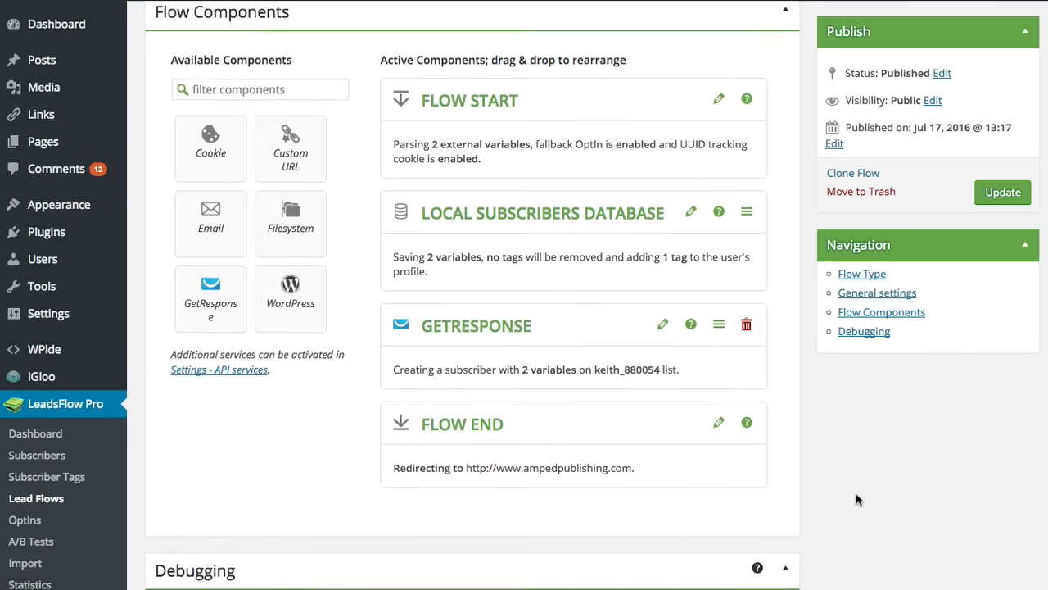
pyautogui.scroll(-2, 855, 499)
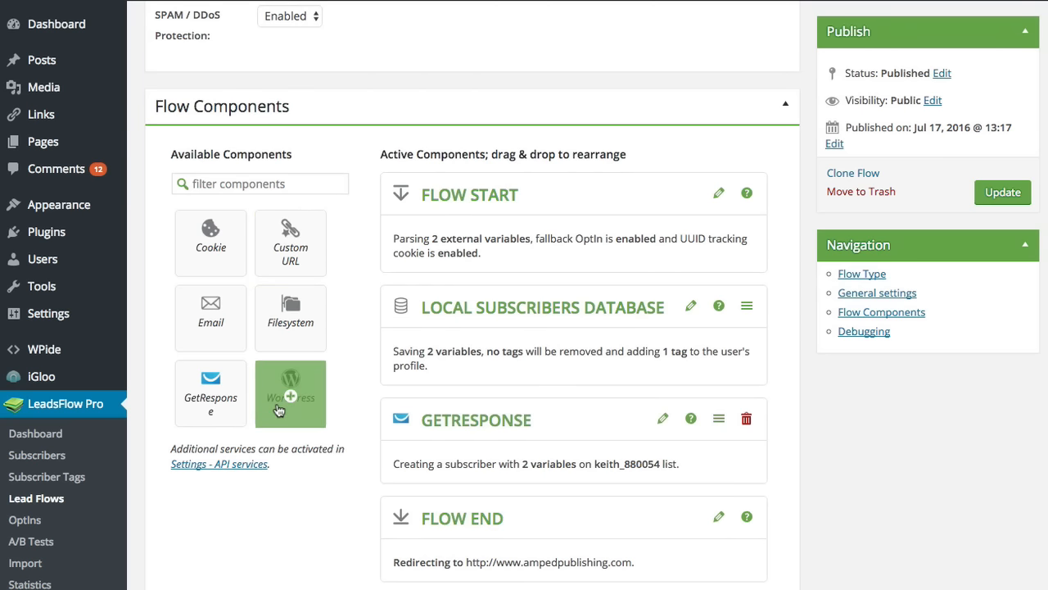
pyautogui.scroll(-1, 353, 283)
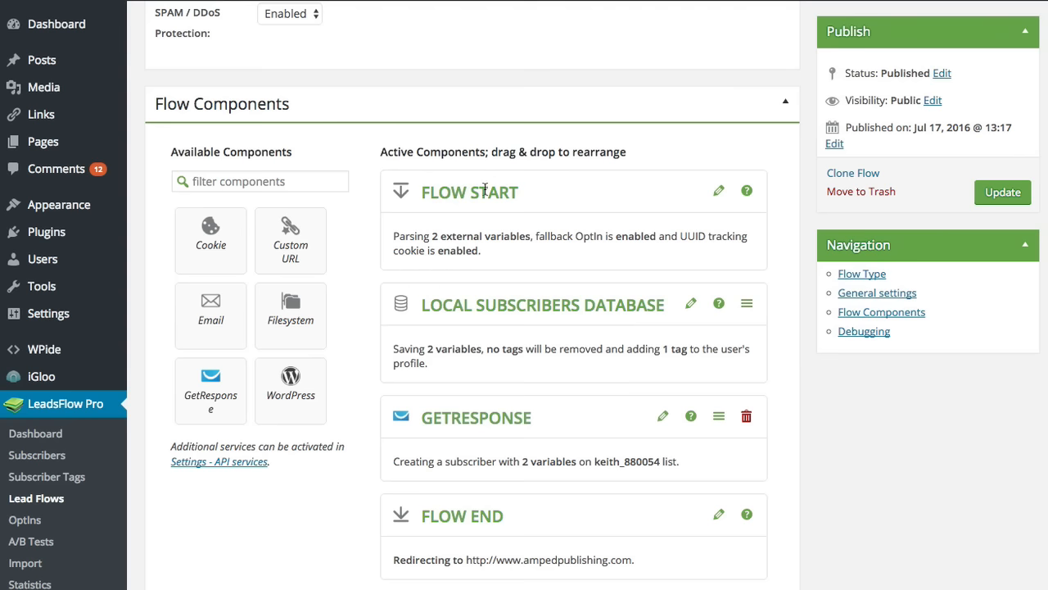
# Step: Read the Flow Start component's help on system variables and close the help text
pyautogui.click(746, 193)
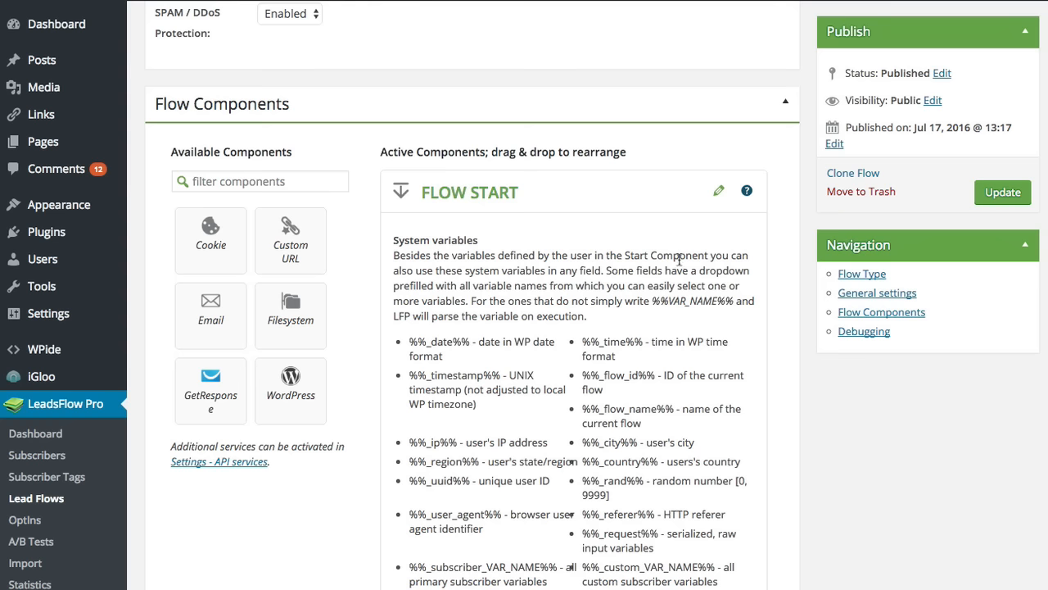
pyautogui.scroll(-3, 573, 310)
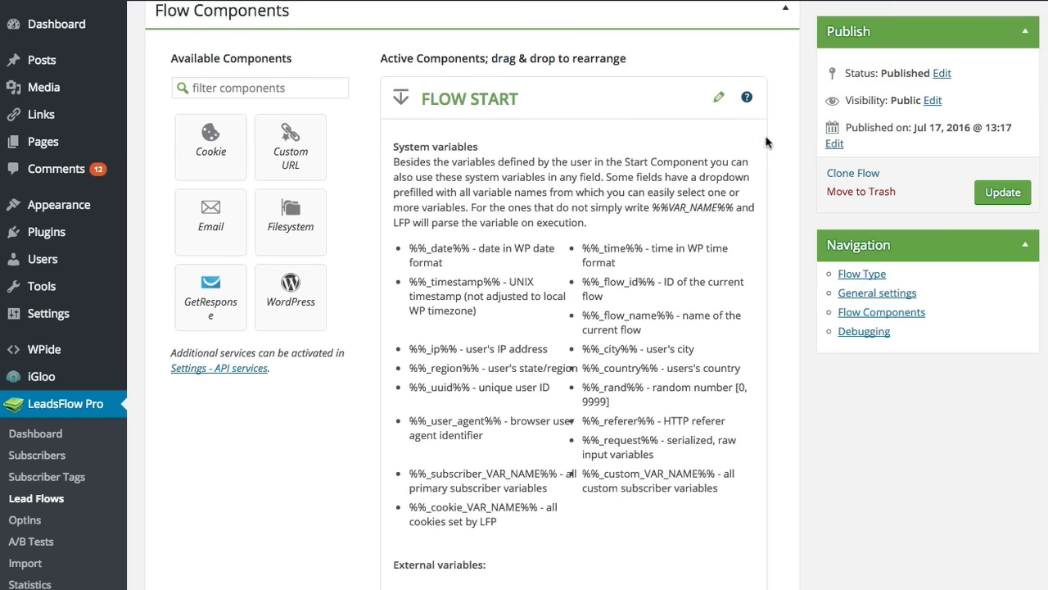
pyautogui.click(747, 99)
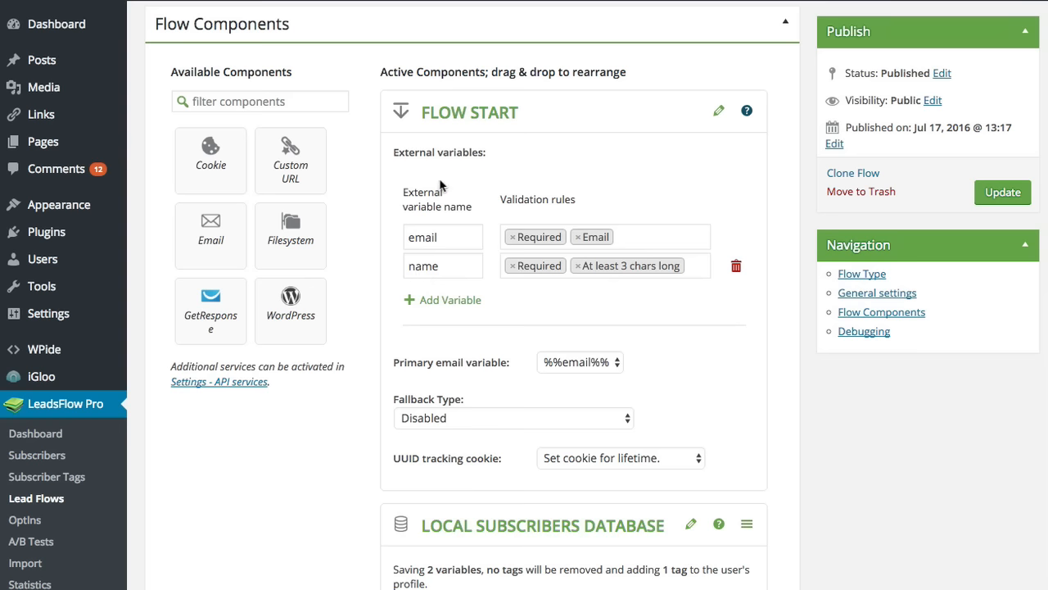
# Step: Try adding an external variable named lastname with validation rules in Flow Start, and remove it again
pyautogui.click(442, 299)
pyautogui.click(434, 293)
pyautogui.write('lastname')
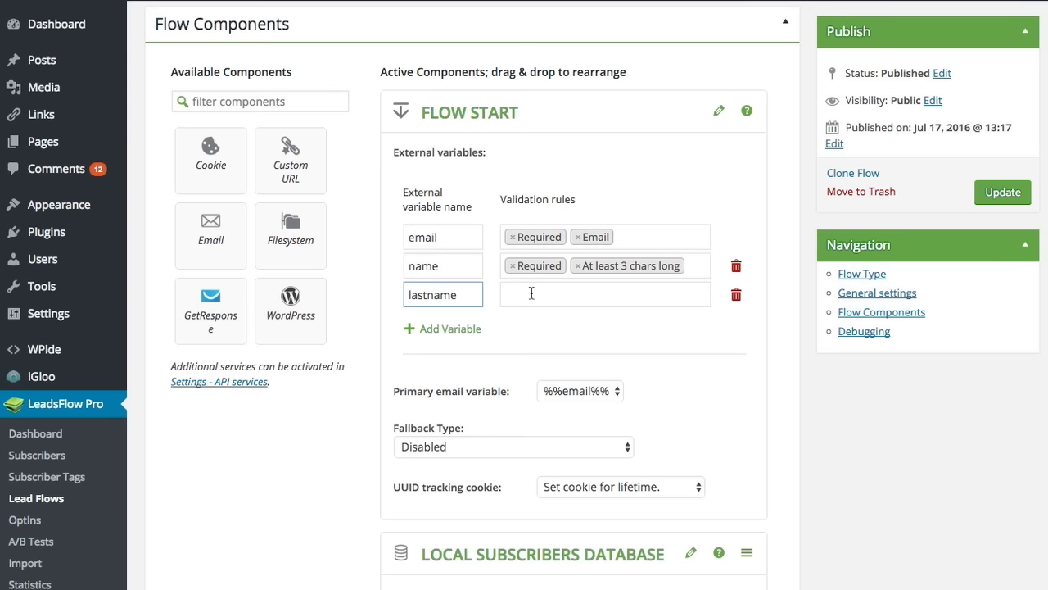
pyautogui.click(532, 296)
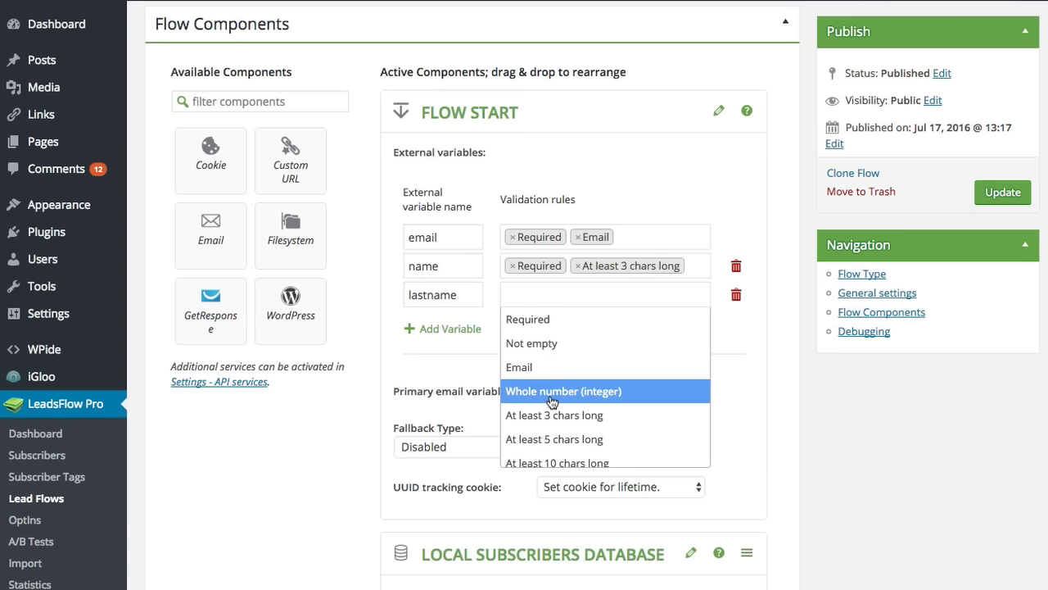
pyautogui.scroll(-2, 553, 402)
pyautogui.scroll(2, 553, 401)
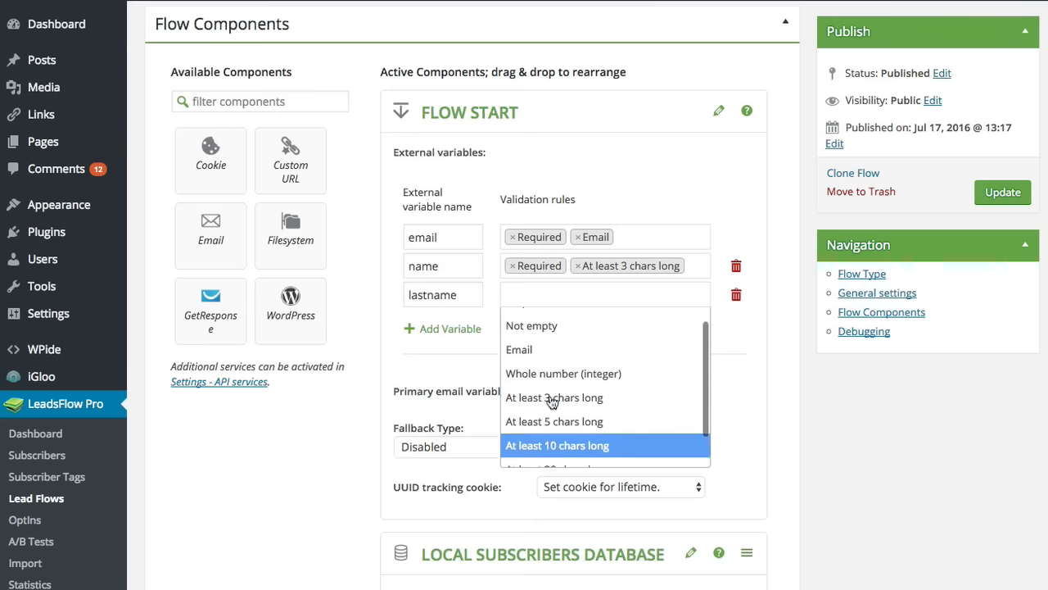
pyautogui.click(866, 394)
pyautogui.click(736, 295)
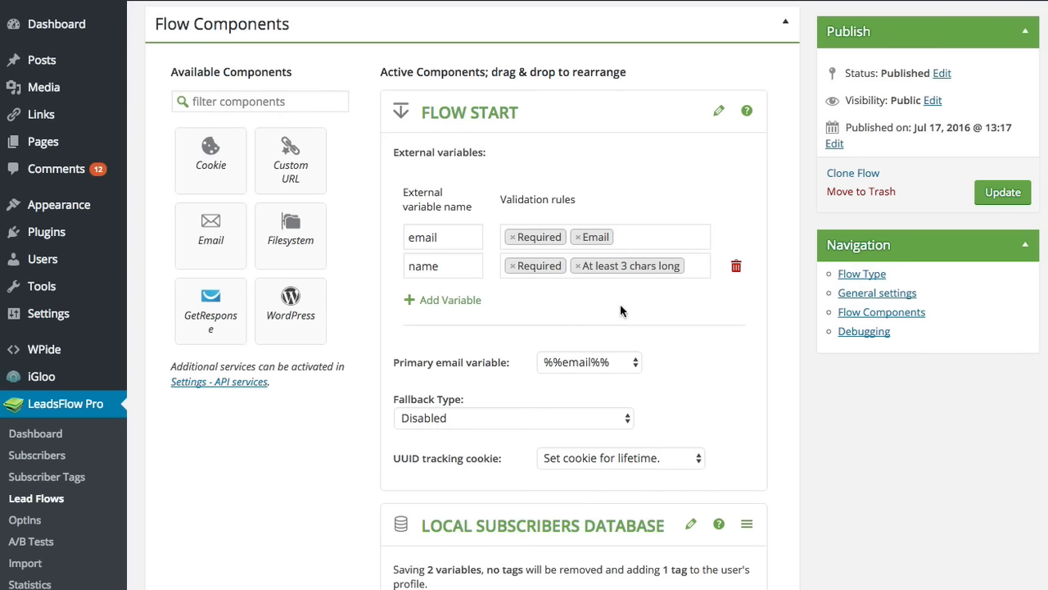
# Step: Review the Primary email variable and Fallback Type options in Flow Start, keeping %%email%% and Disabled
pyautogui.scroll(-1, 672, 336)
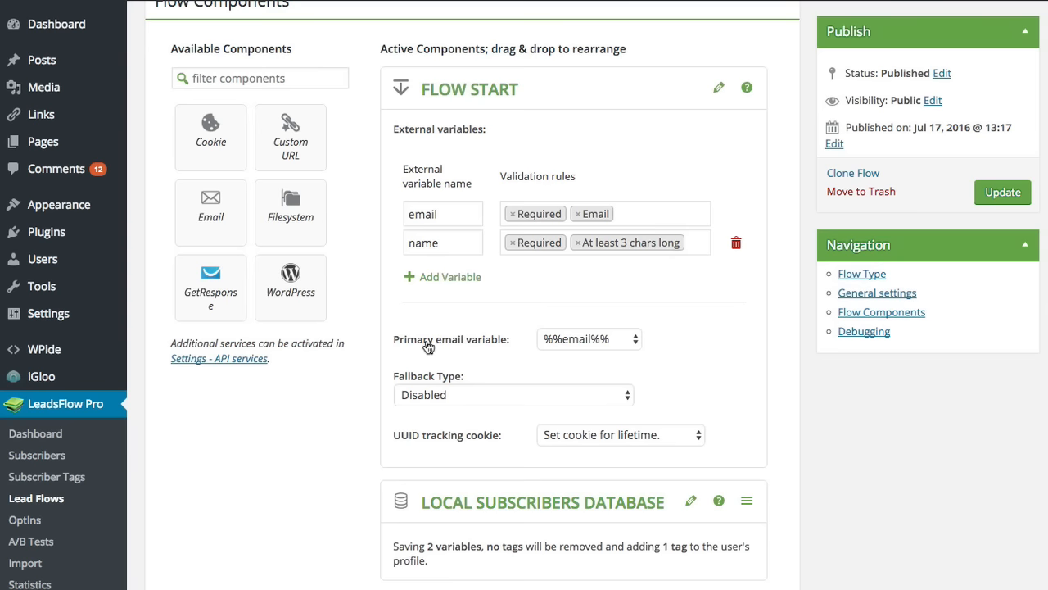
pyautogui.click(586, 342)
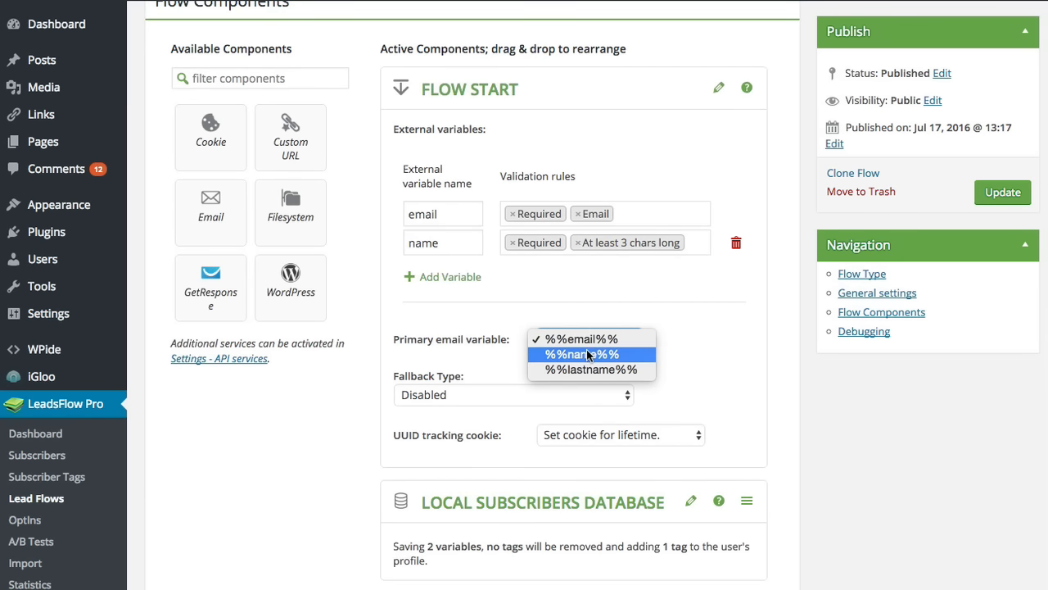
pyautogui.click(583, 339)
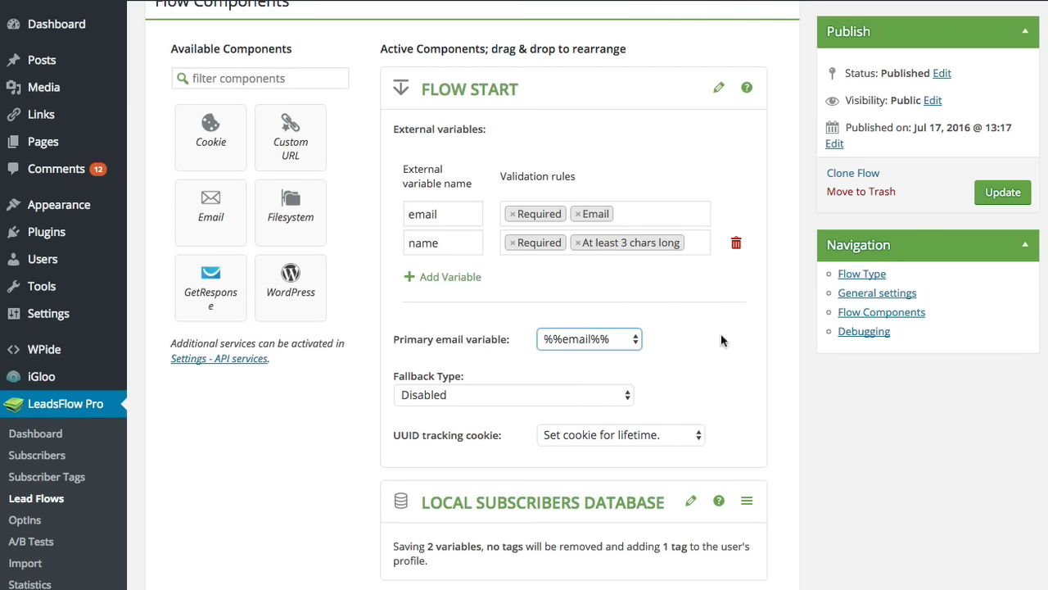
pyautogui.click(924, 447)
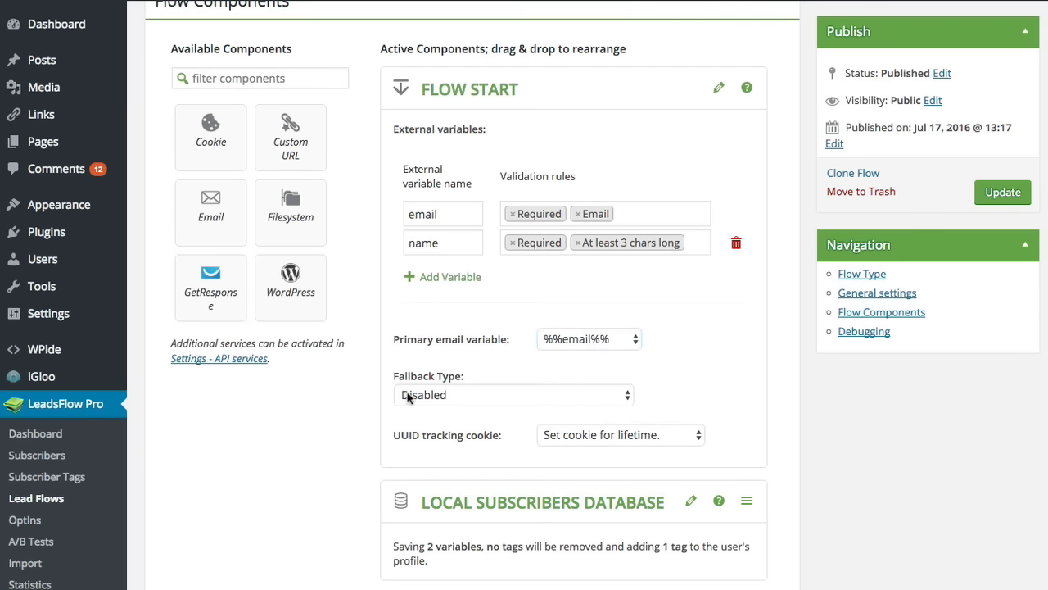
pyautogui.click(454, 395)
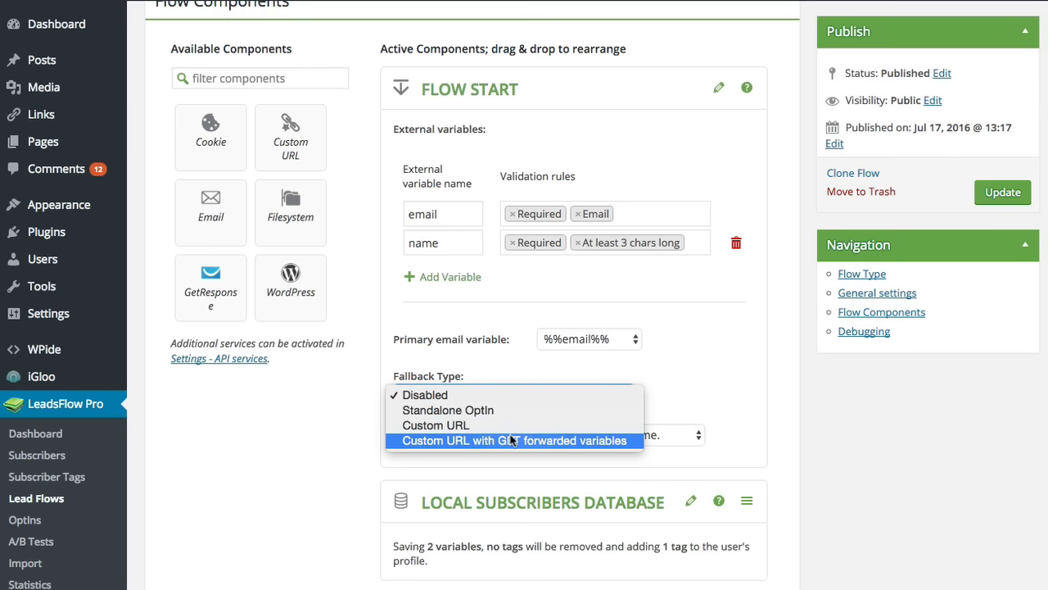
pyautogui.click(488, 394)
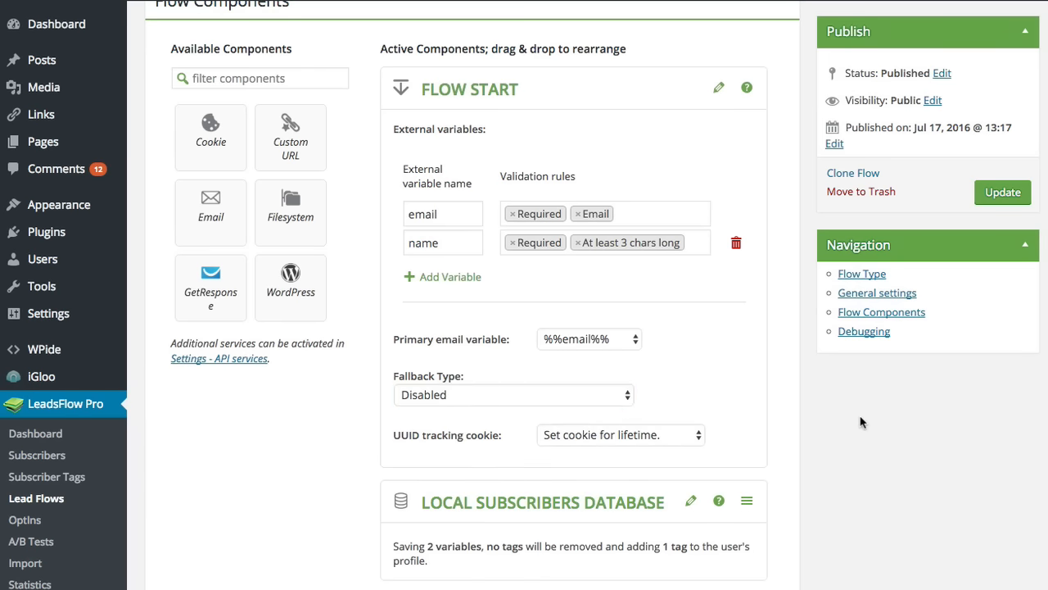
# Step: Examine how the lastname variable is passed in the Sample Flow URL and Sample Form Code, comparing them with Flow Start's external variables
pyautogui.scroll(10, 859, 422)
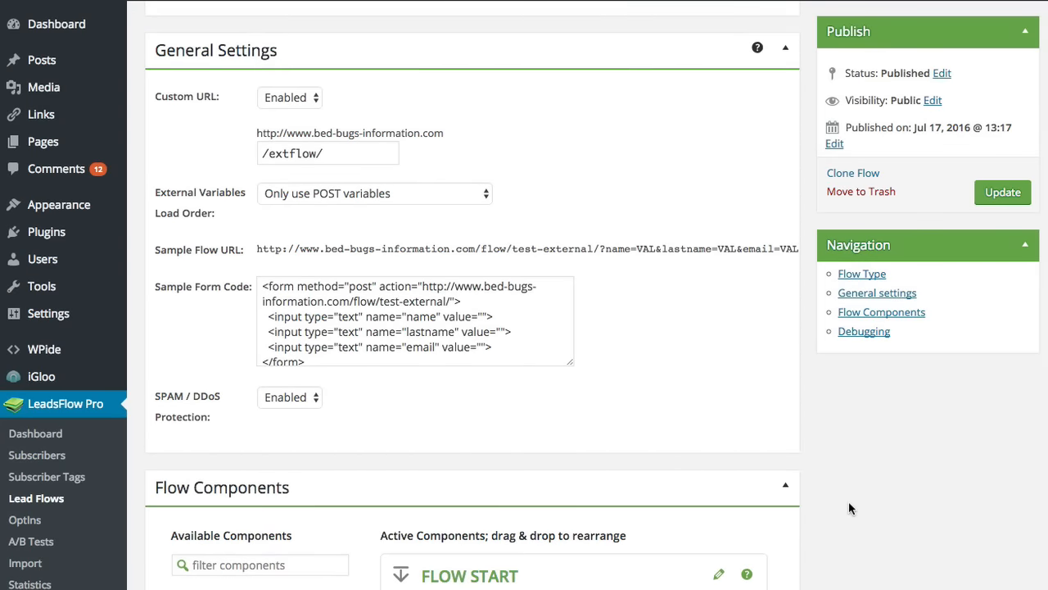
pyautogui.scroll(-2, 848, 501)
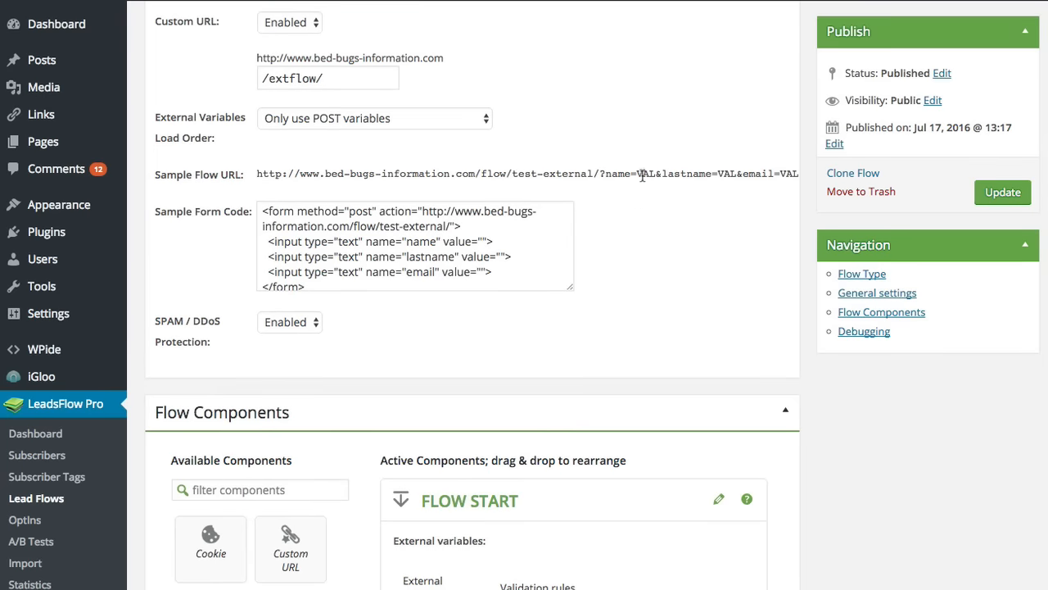
pyautogui.moveTo(665, 175); pyautogui.dragTo(711, 175)
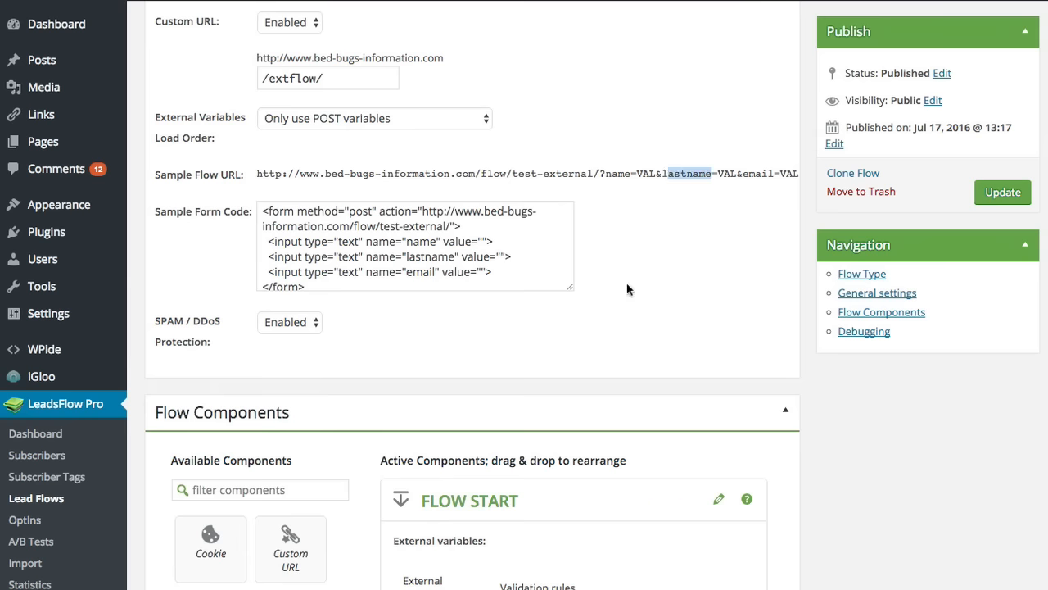
pyautogui.click(845, 456)
pyautogui.scroll(-3, 878, 459)
pyautogui.scroll(2, 877, 457)
pyautogui.scroll(-6, 880, 448)
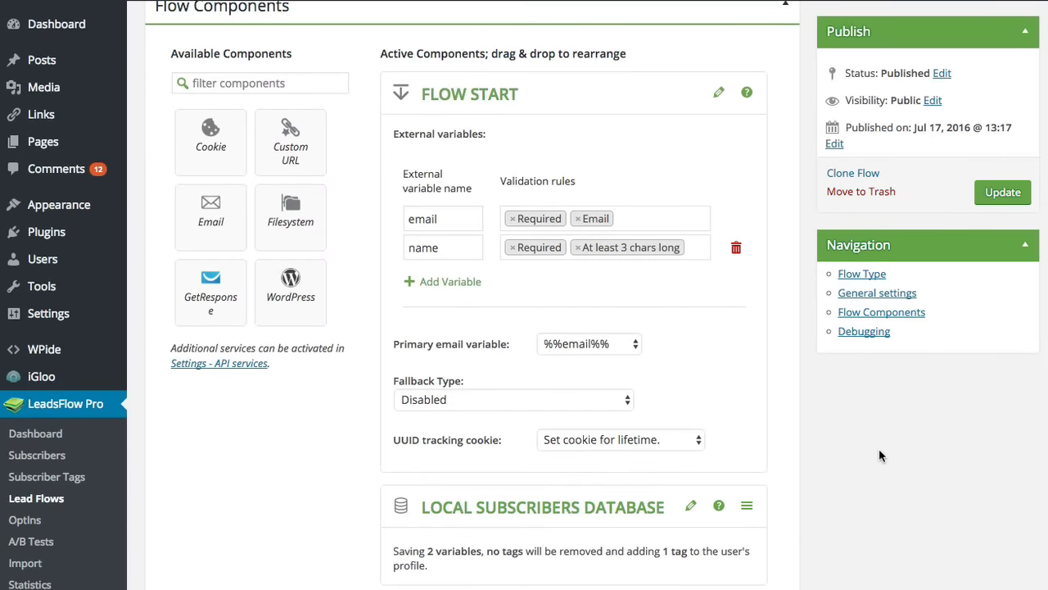
pyautogui.scroll(5, 807, 459)
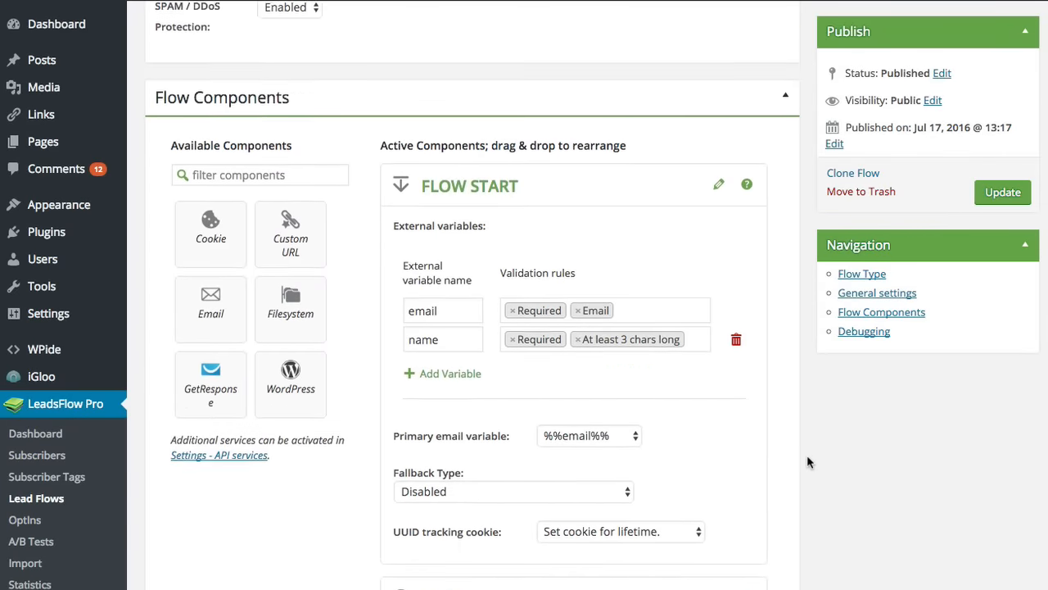
pyautogui.scroll(3, 807, 463)
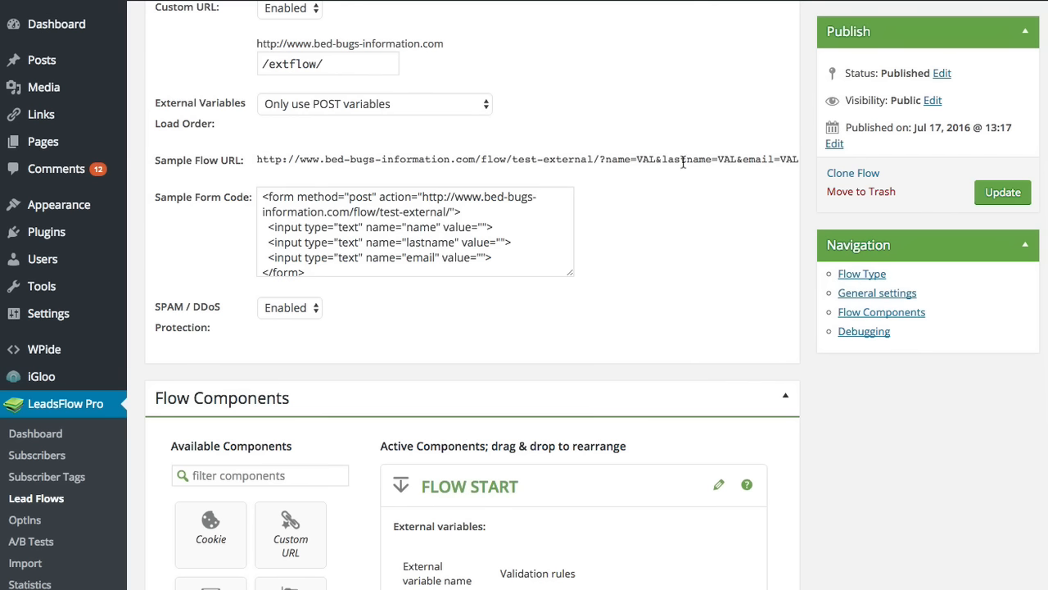
# Step: Review the Fallback Type and UUID tracking cookie options in Flow Start, keeping Disabled and Set cookie for lifetime
pyautogui.scroll(-5, 901, 430)
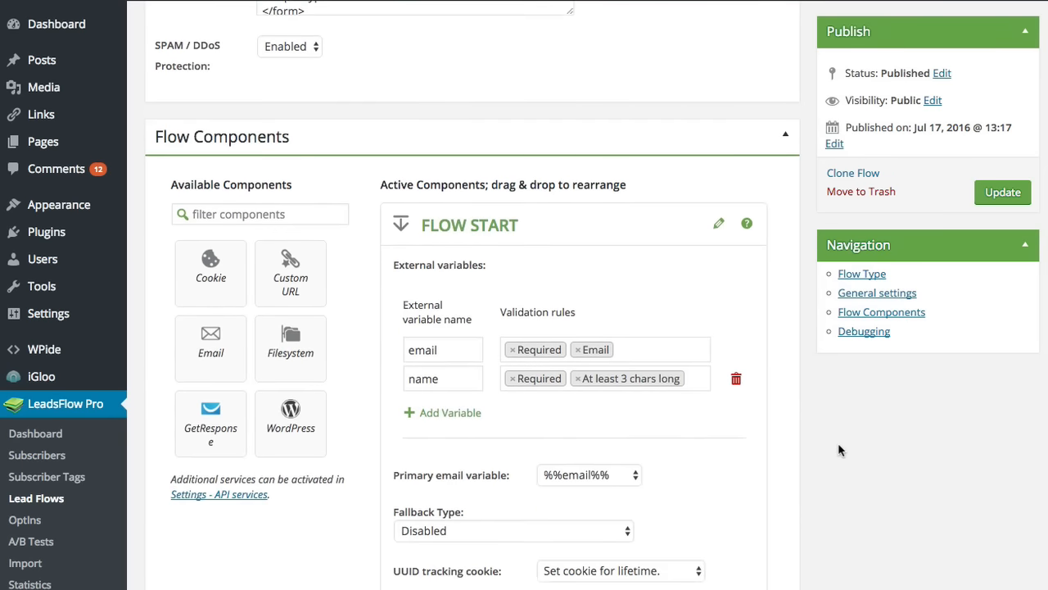
pyautogui.scroll(-1, 841, 440)
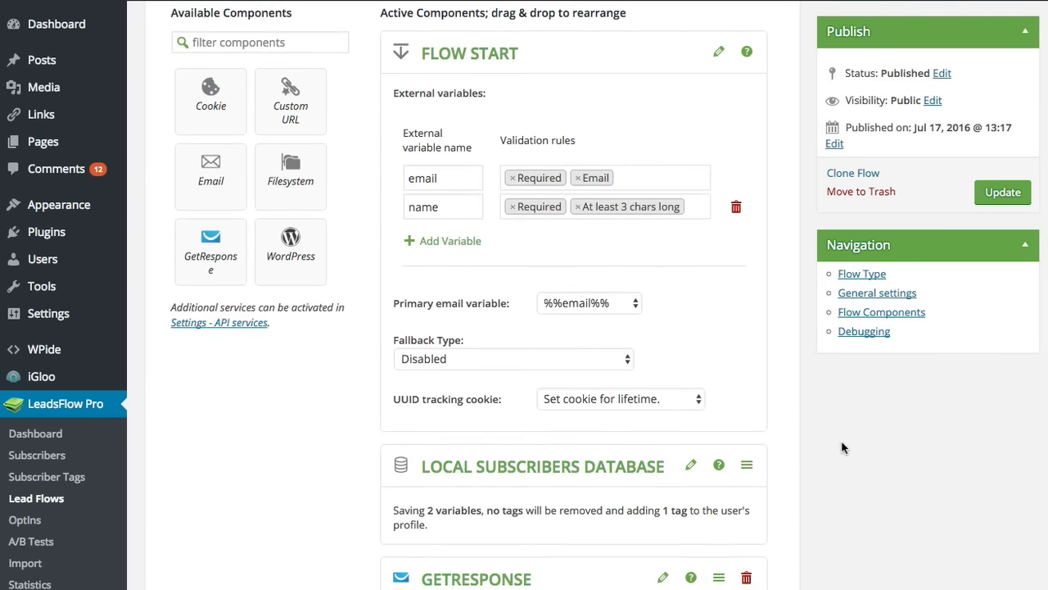
pyautogui.click(448, 361)
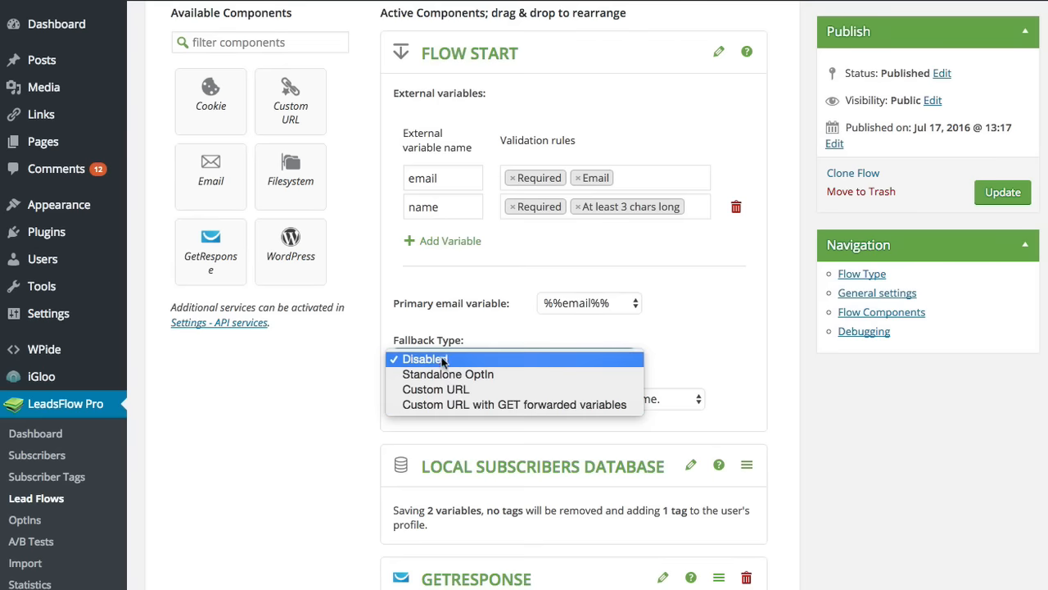
pyautogui.click(843, 391)
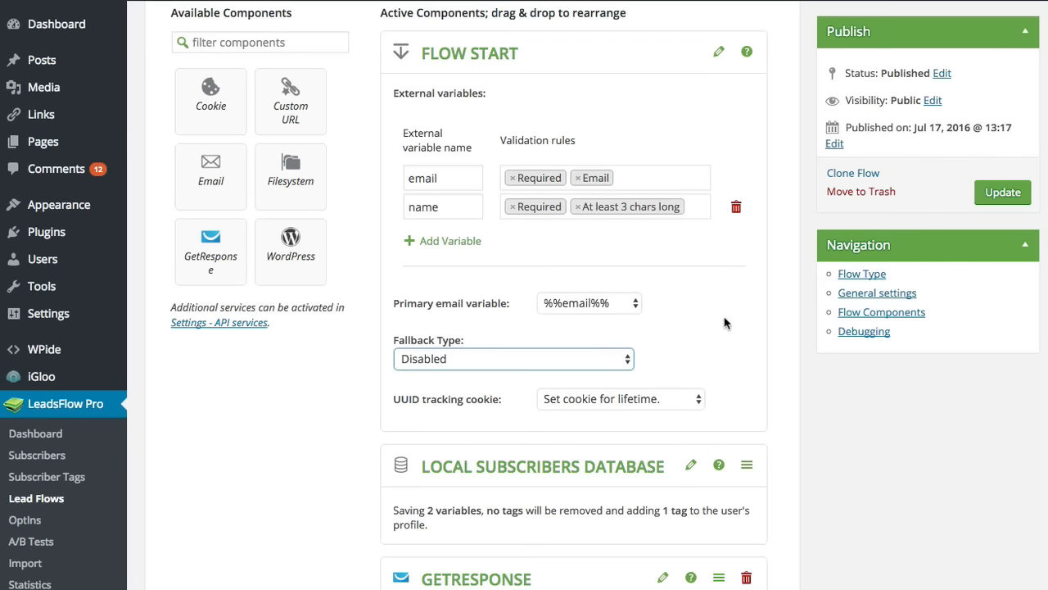
pyautogui.click(856, 386)
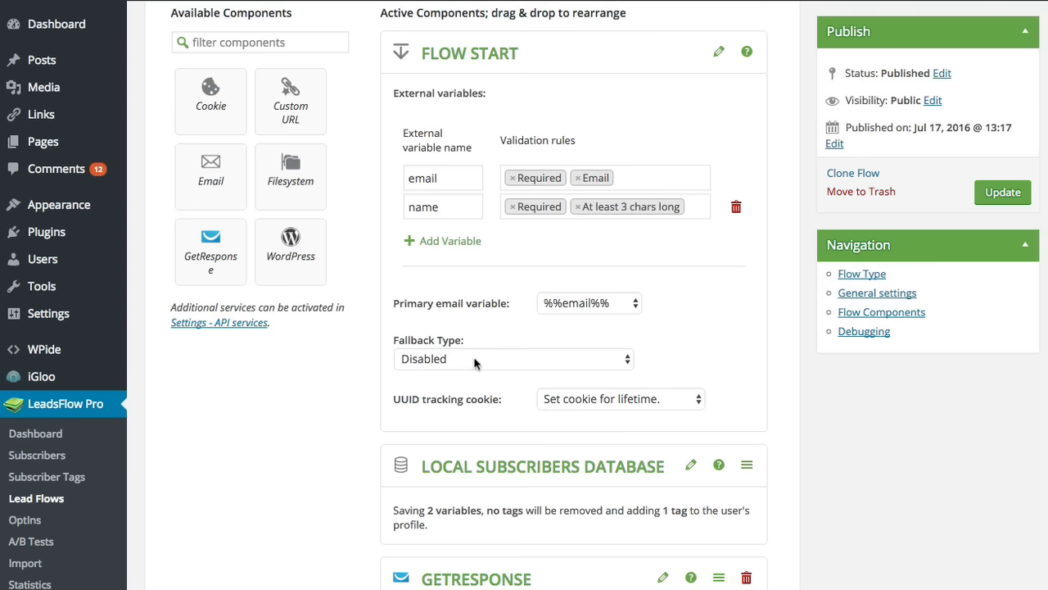
pyautogui.scroll(-1, 508, 352)
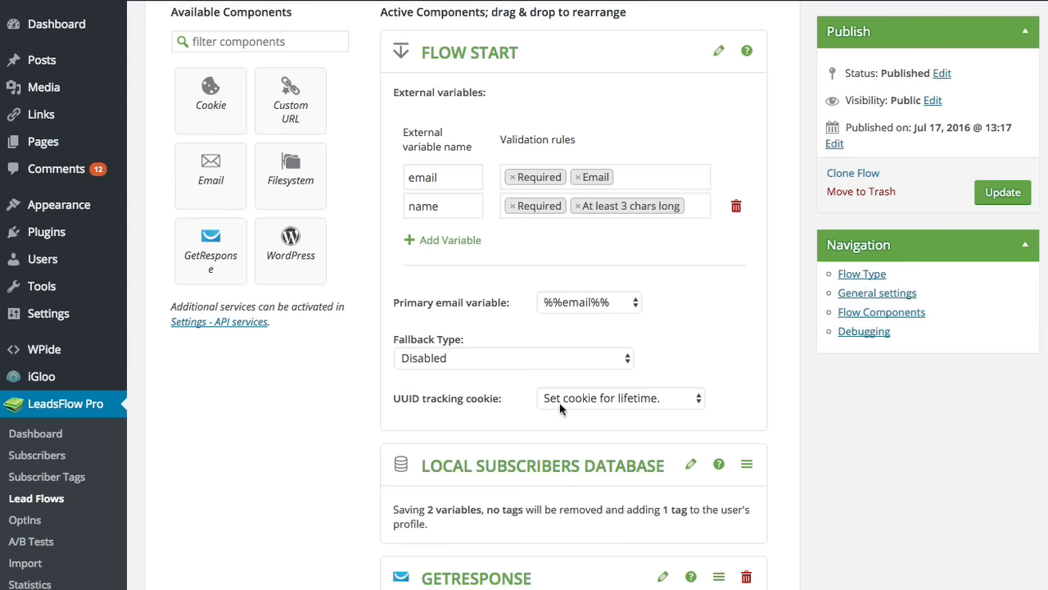
pyautogui.click(607, 401)
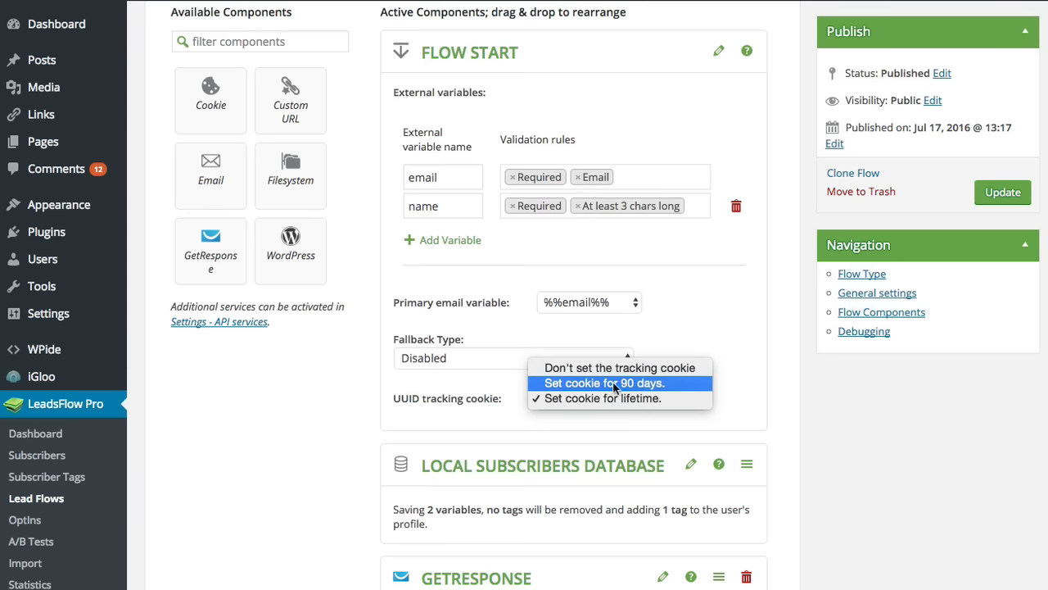
pyautogui.click(619, 399)
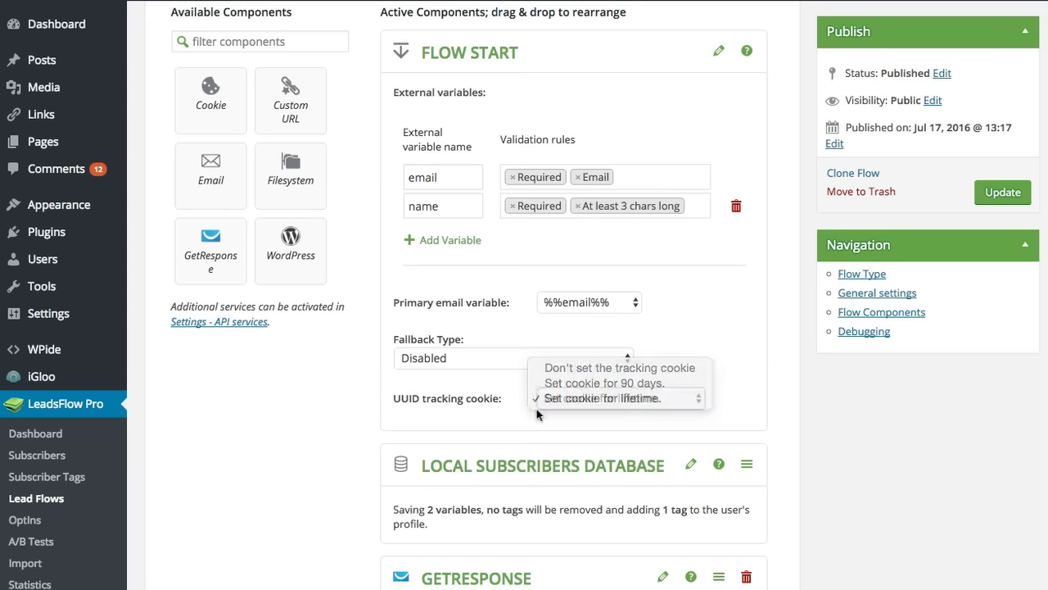
# Step: Collapse Flow Start and examine the Auto-set variables and Subscriber variables settings of the Local Subscribers Database component
pyautogui.scroll(-2, 754, 439)
pyautogui.scroll(4, 888, 456)
pyautogui.scroll(1, 888, 455)
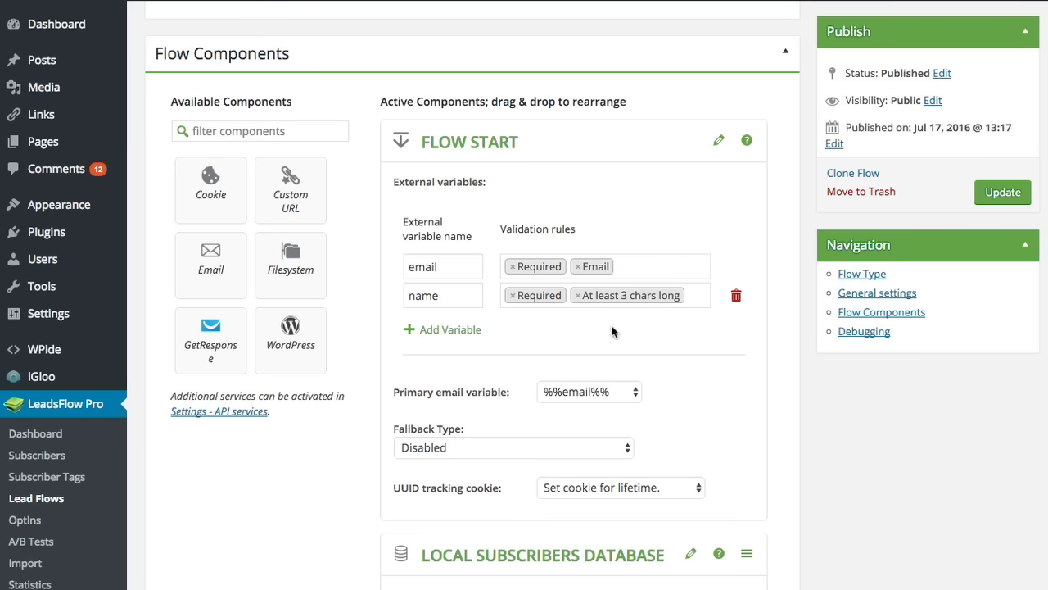
pyautogui.click(719, 143)
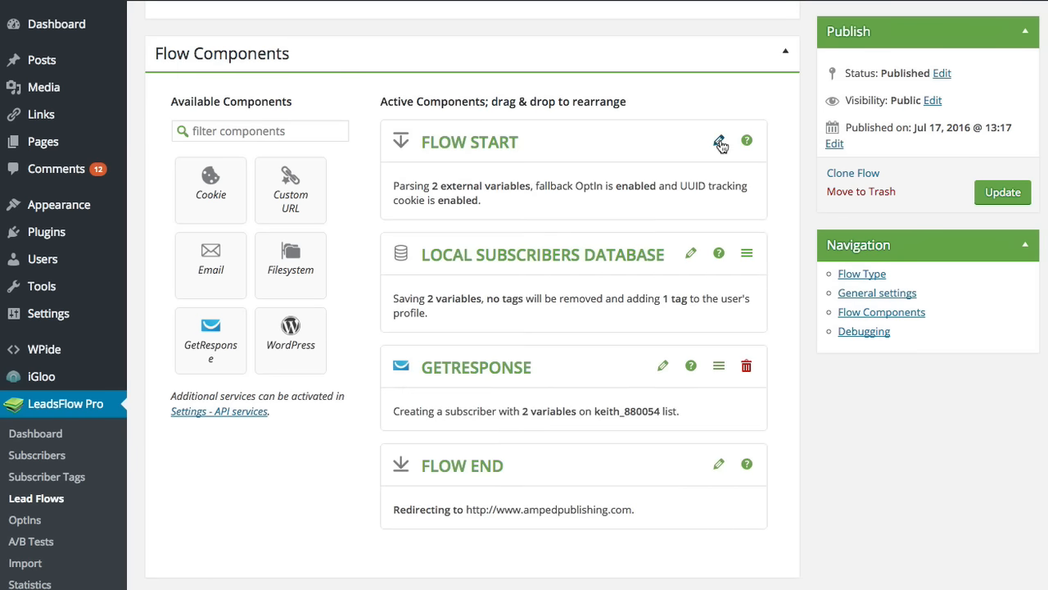
pyautogui.click(690, 256)
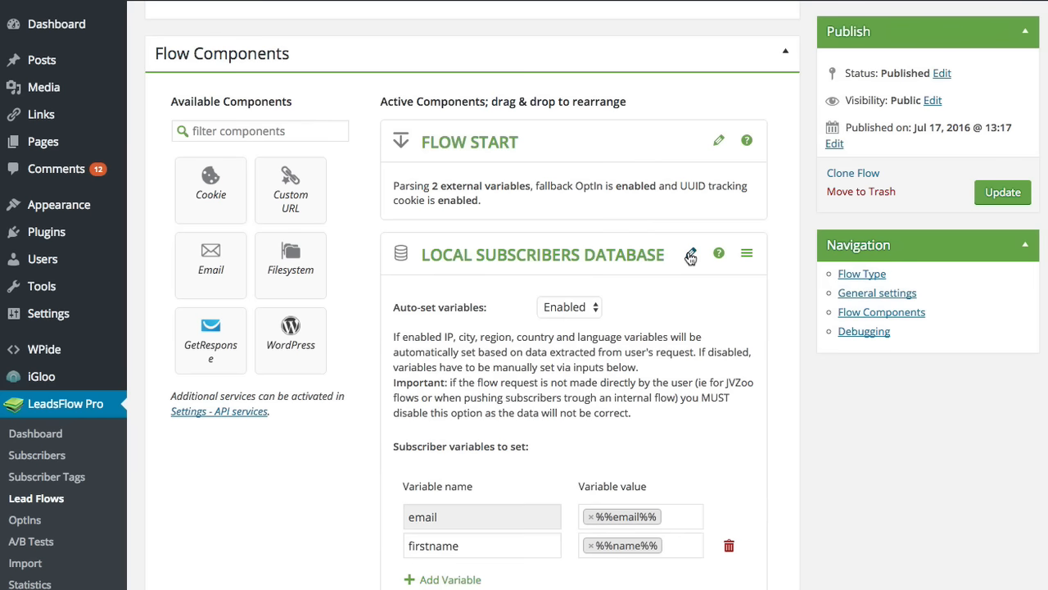
pyautogui.scroll(-1, 737, 376)
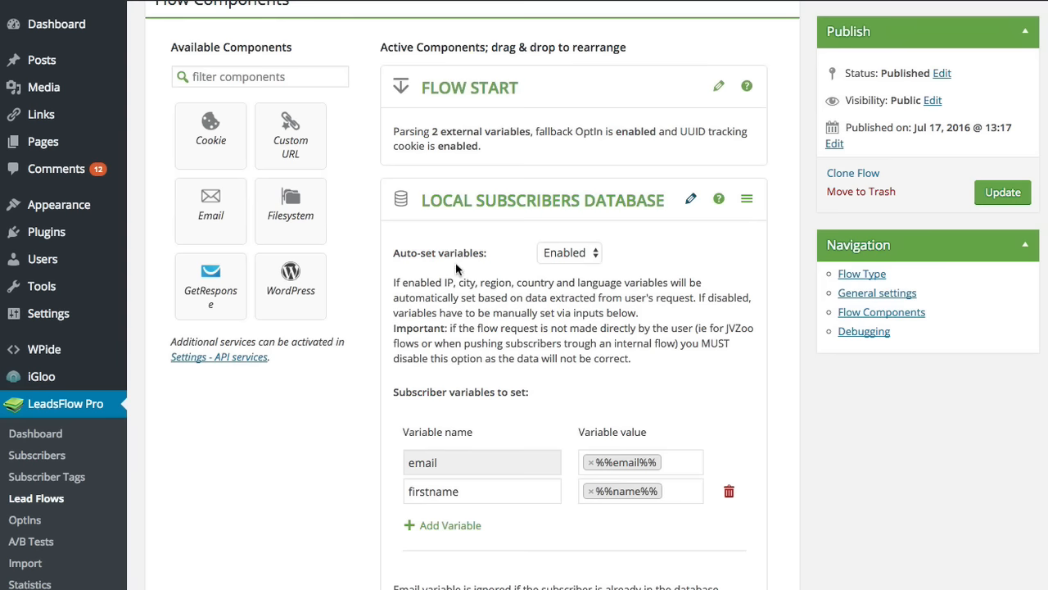
pyautogui.scroll(-2, 540, 334)
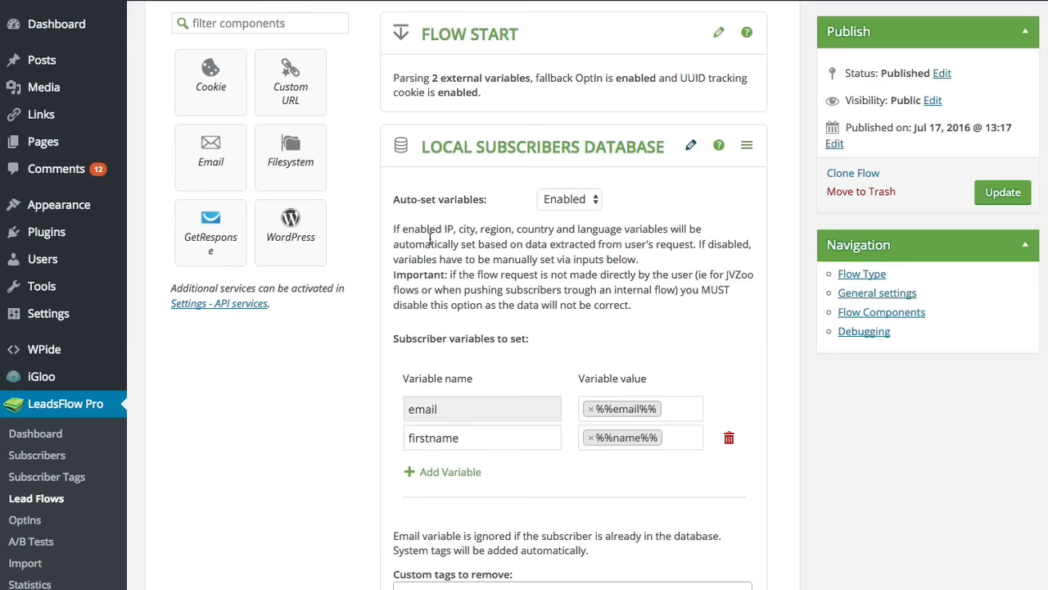
pyautogui.scroll(-2, 550, 333)
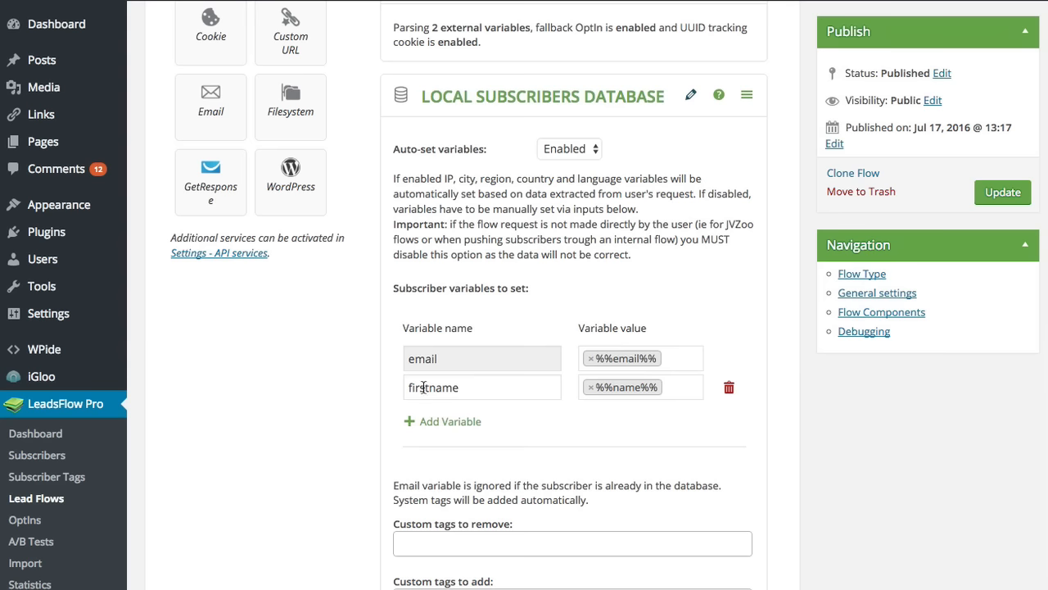
# Step: Clear the value of the firstname variable in Local Subscribers Database and assign %%name%% to it again
pyautogui.click(682, 385)
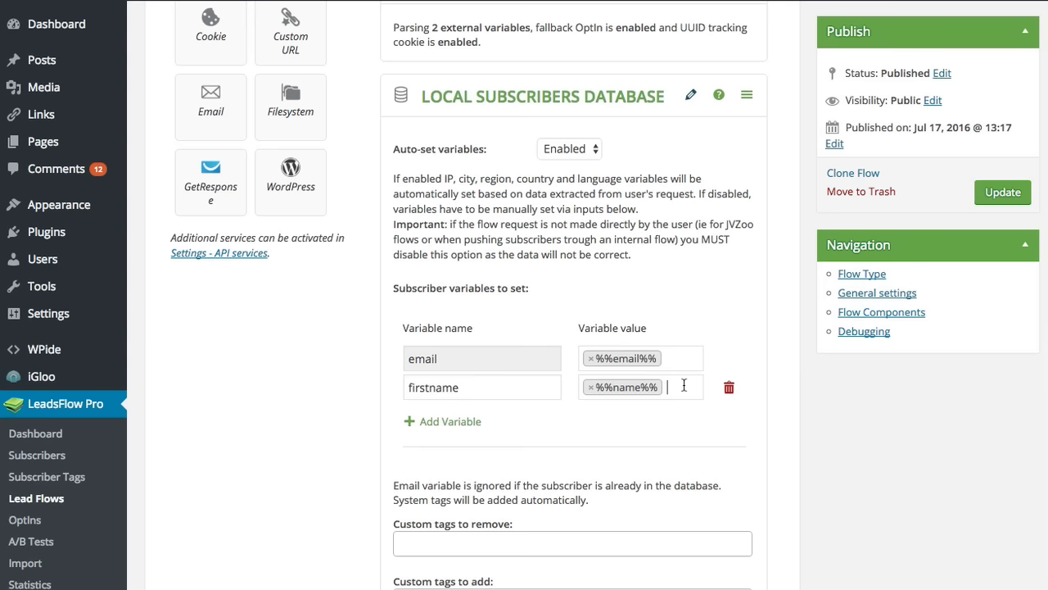
pyautogui.press('BackSpace')
pyautogui.click(622, 390)
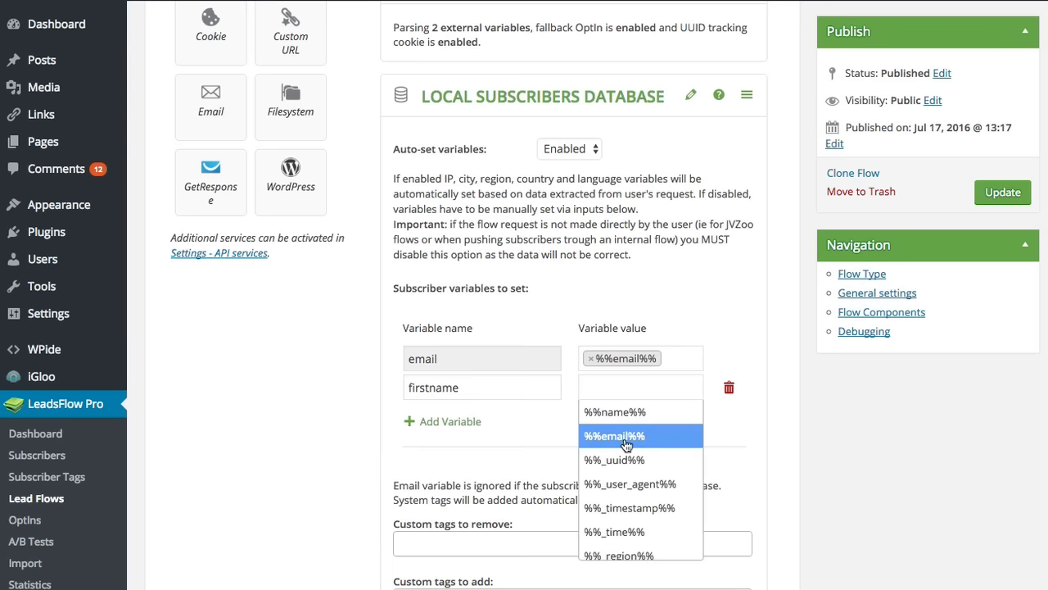
pyautogui.click(619, 406)
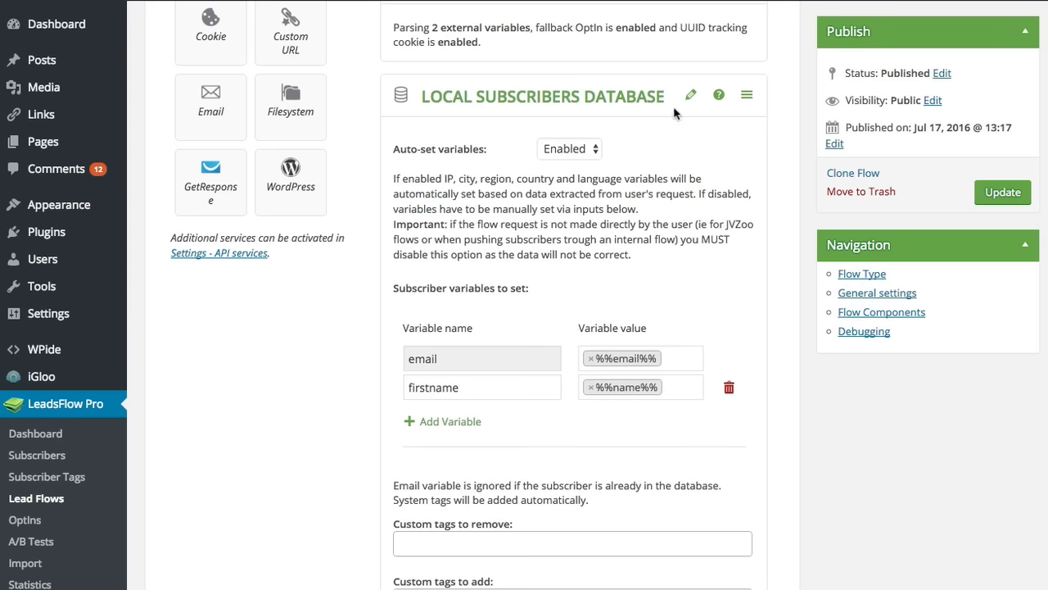
# Step: Review the custom tags to remove and to add in Local Subscribers Database, and collapse the component
pyautogui.scroll(-3, 798, 422)
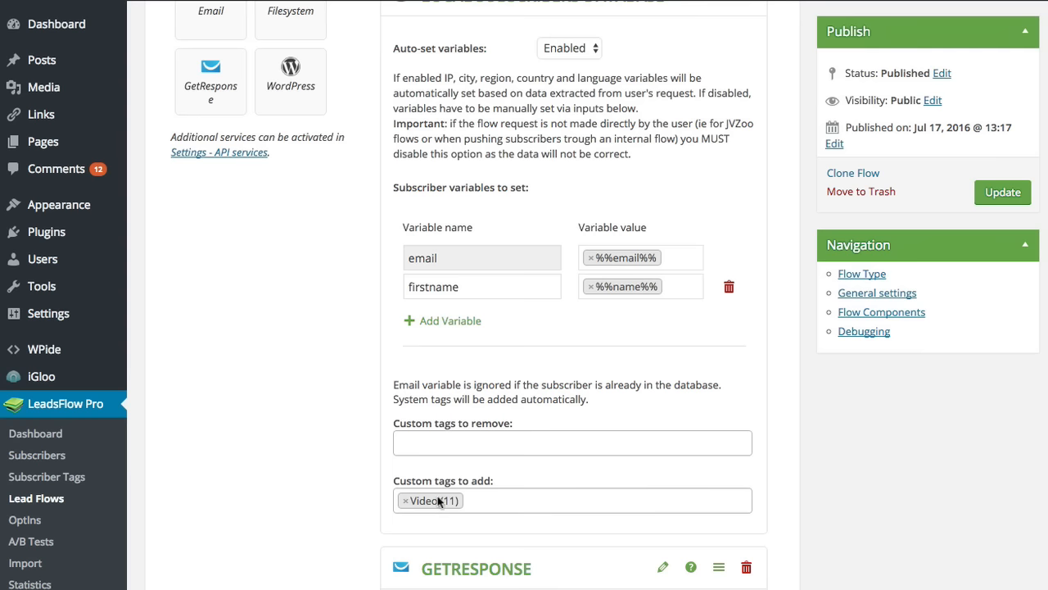
pyautogui.scroll(1, 682, 497)
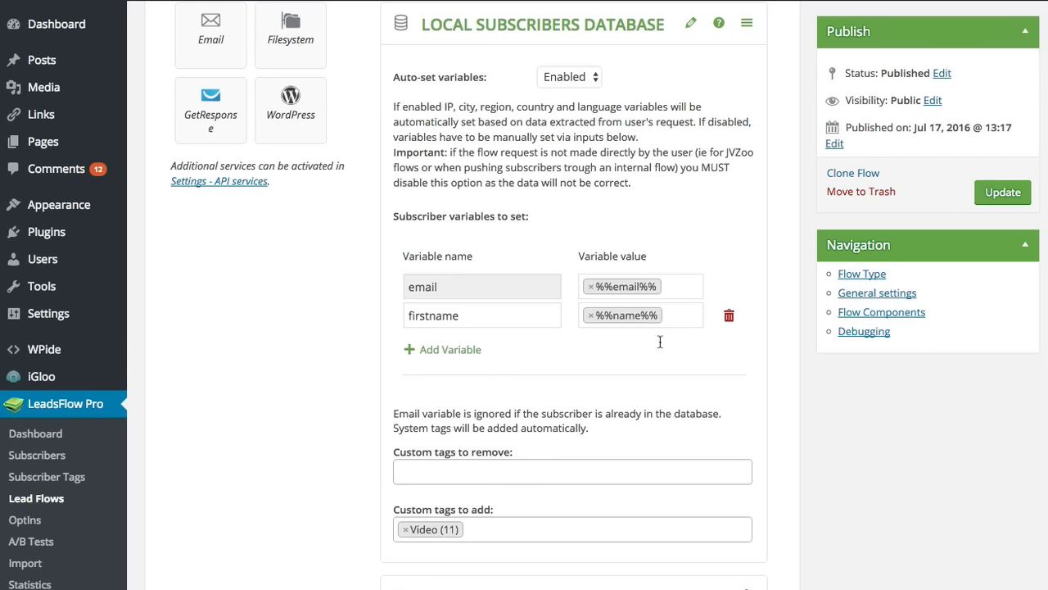
pyautogui.click(690, 25)
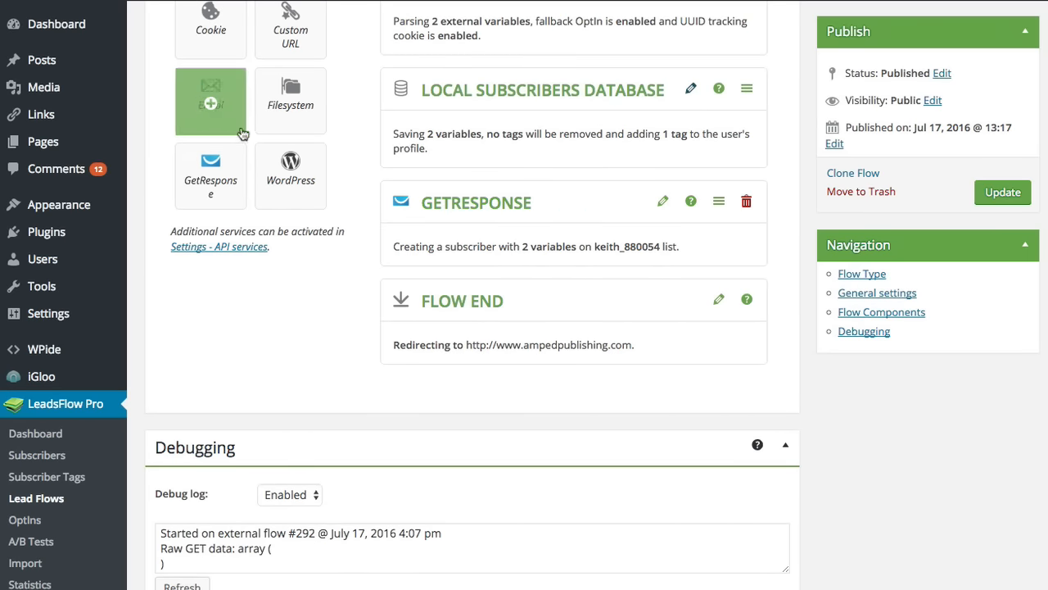
# Step: Try adding a second GetResponse component, look through its campaign names, and remove the component again
pyautogui.click(211, 180)
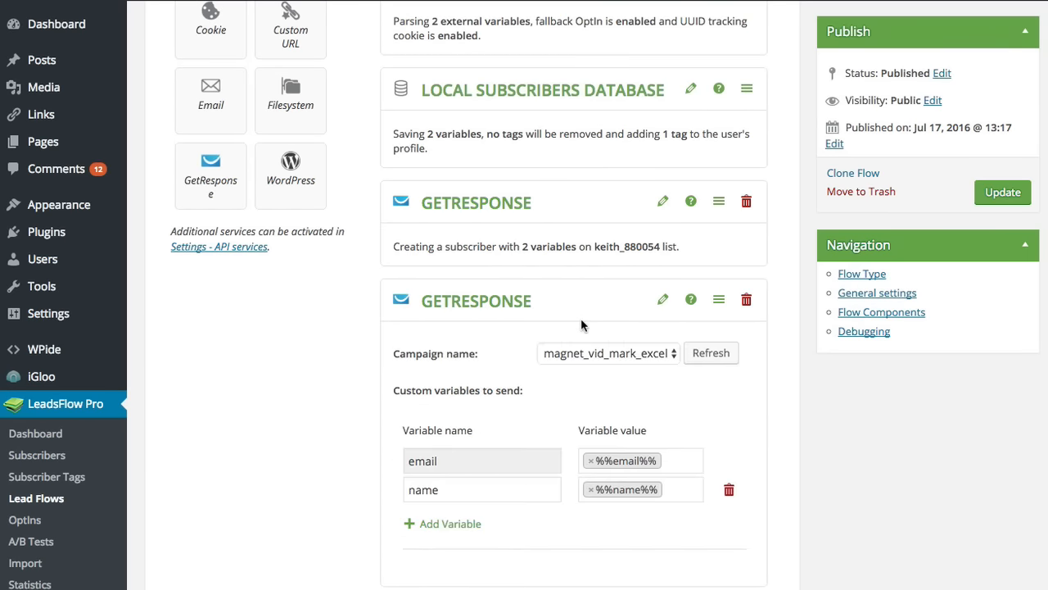
pyautogui.click(649, 356)
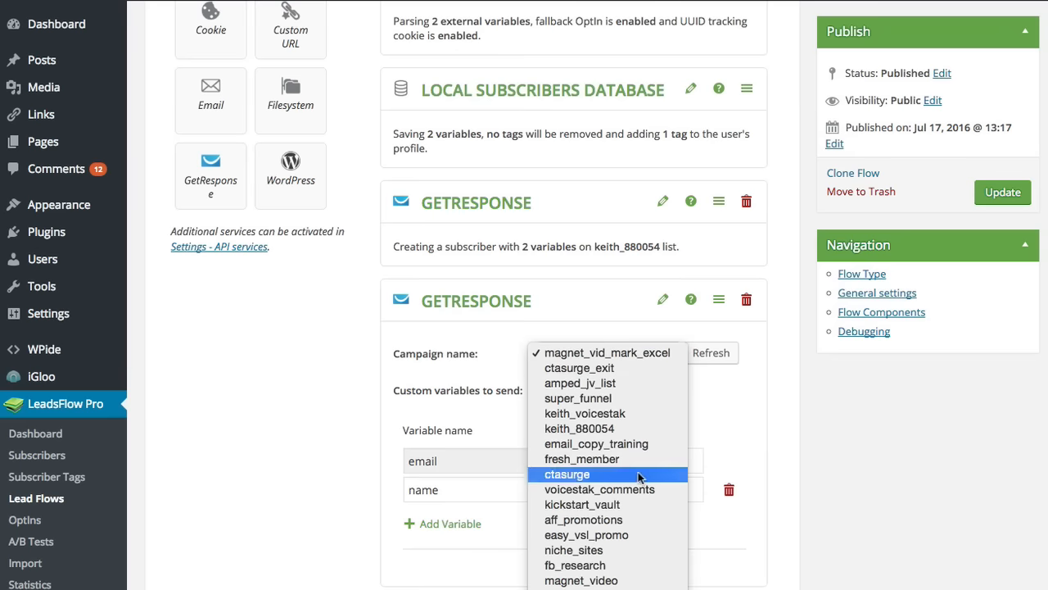
pyautogui.click(899, 461)
pyautogui.click(873, 443)
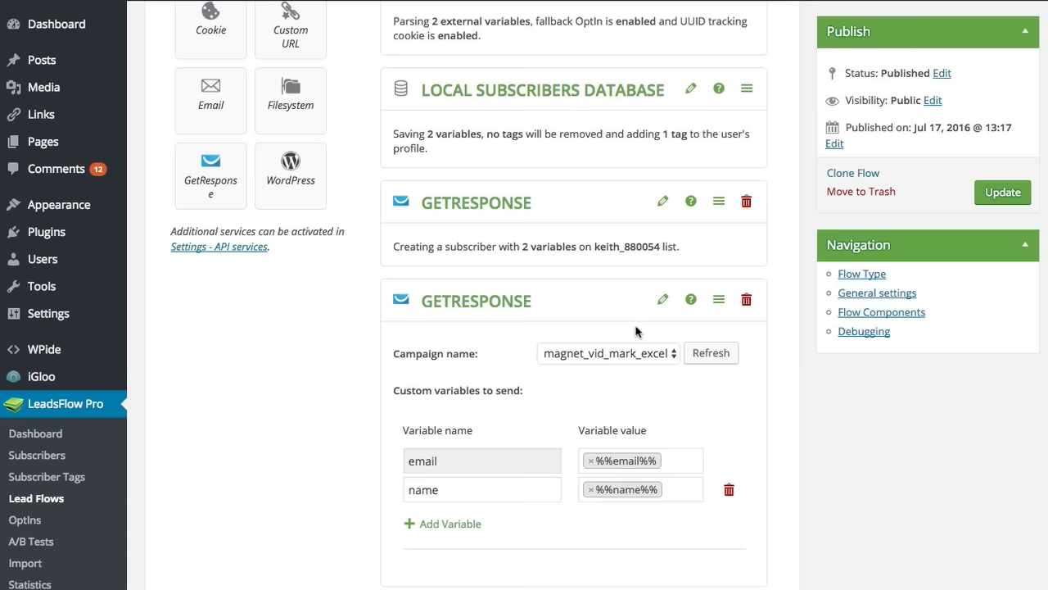
pyautogui.click(746, 301)
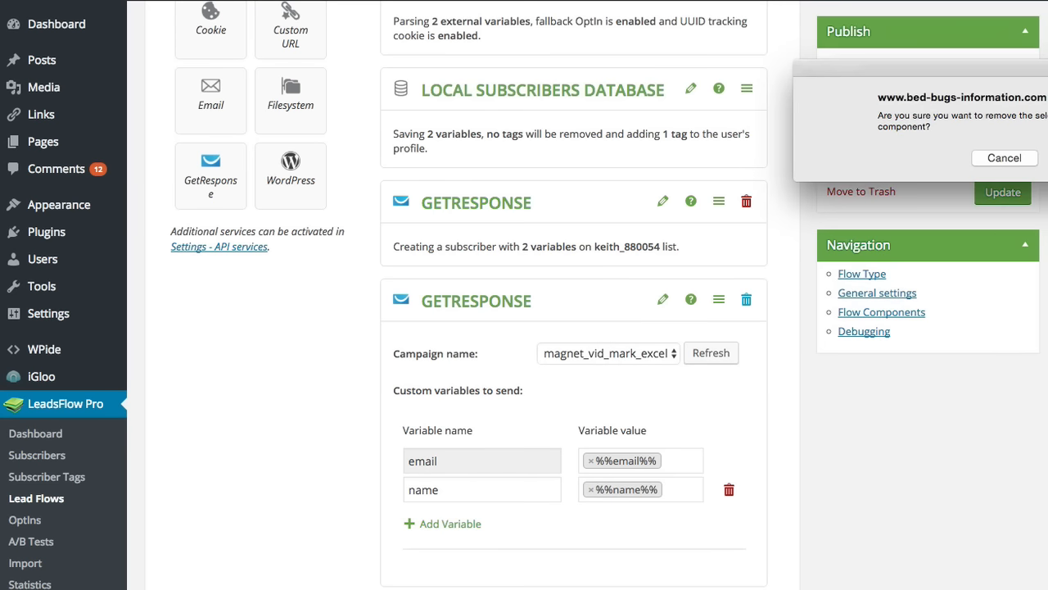
pyautogui.press('Return')
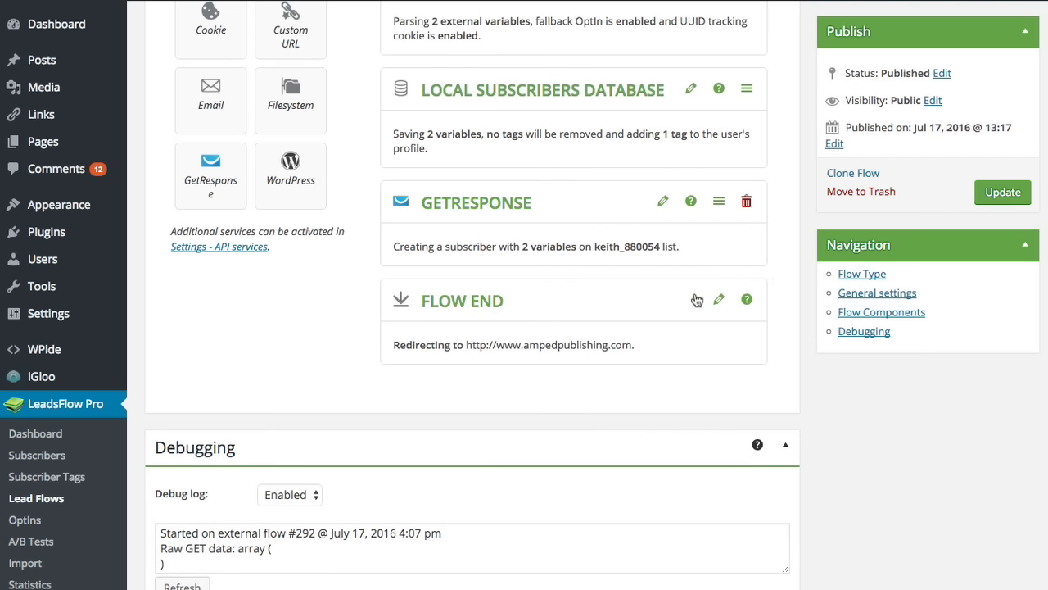
# Step: Expand the Flow End component and review its Action options, keeping Redirect to an URL
pyautogui.click(718, 299)
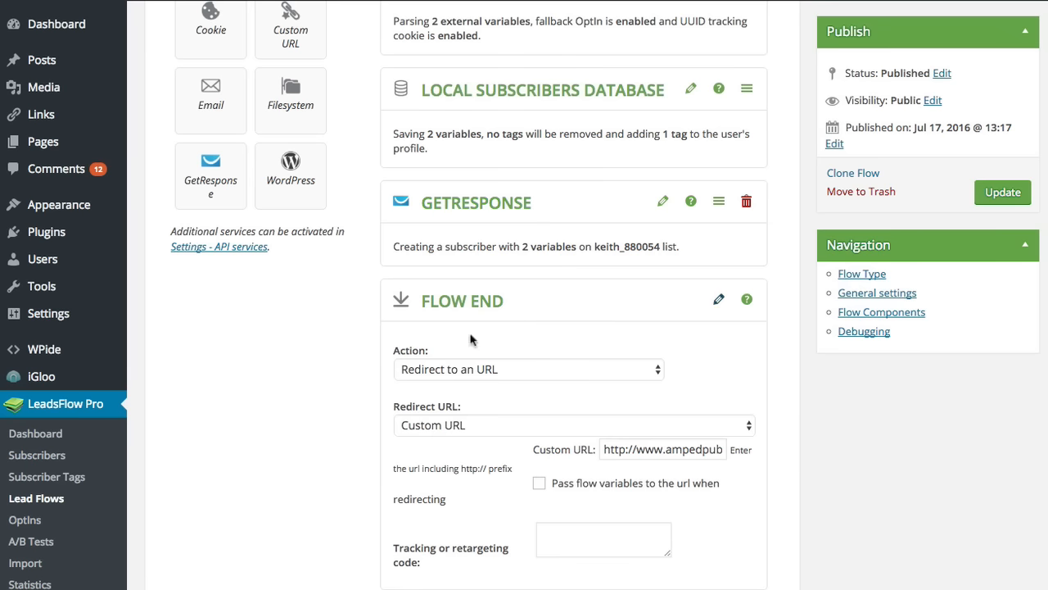
pyautogui.click(513, 370)
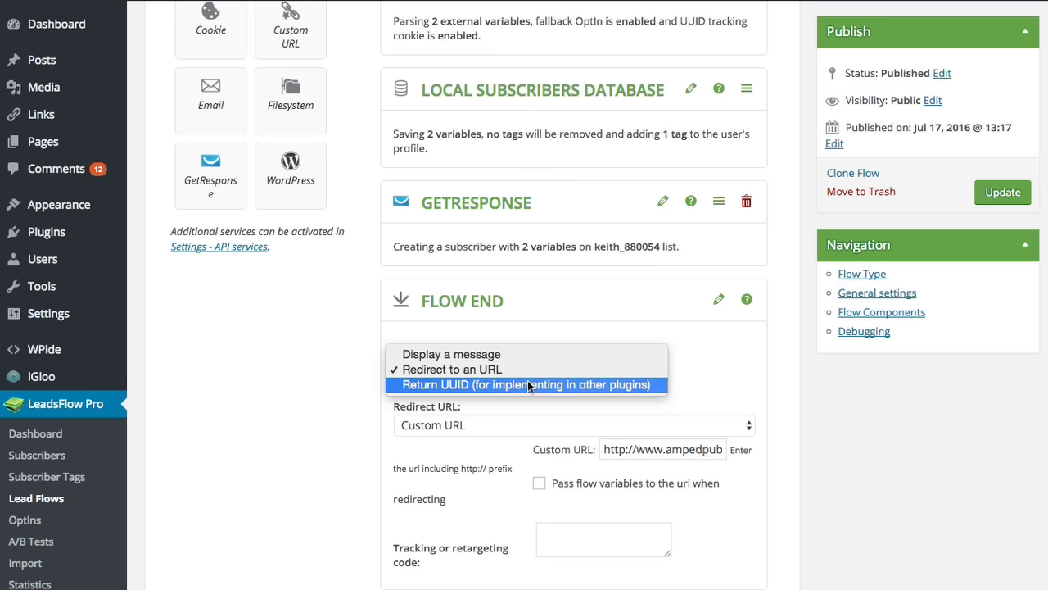
pyautogui.click(512, 373)
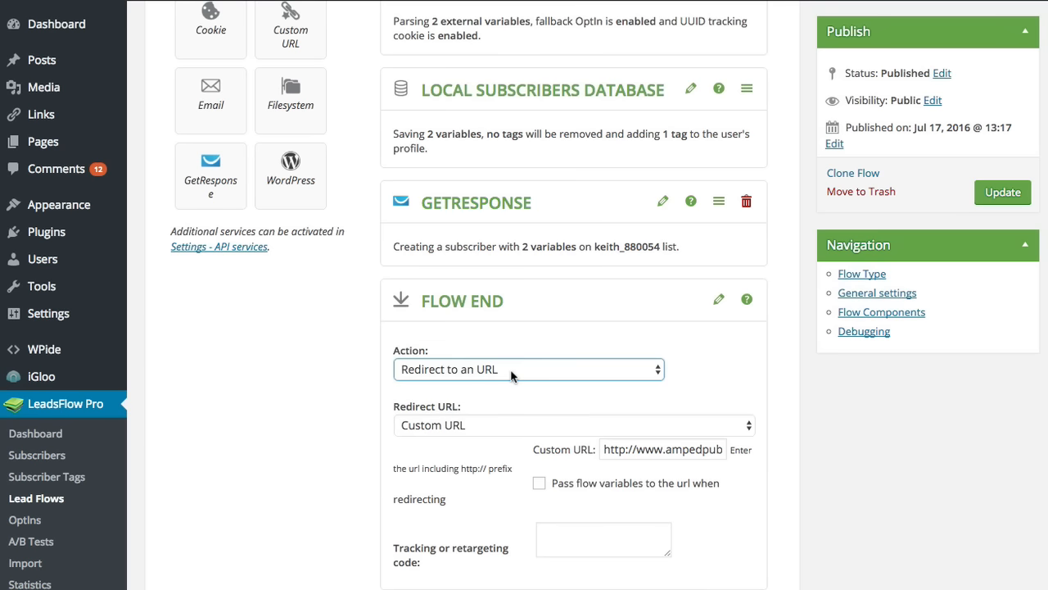
pyautogui.click(910, 417)
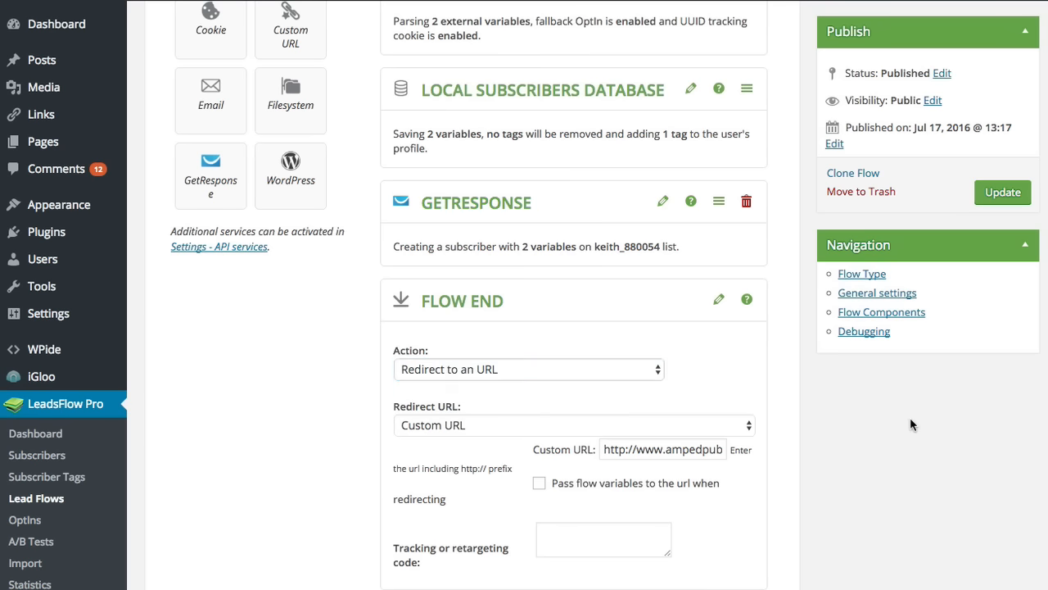
# Step: Review the Redirect URL choices in Flow End, keeping Custom URL, and inspect the custom URL and tracking code fields
pyautogui.click(747, 426)
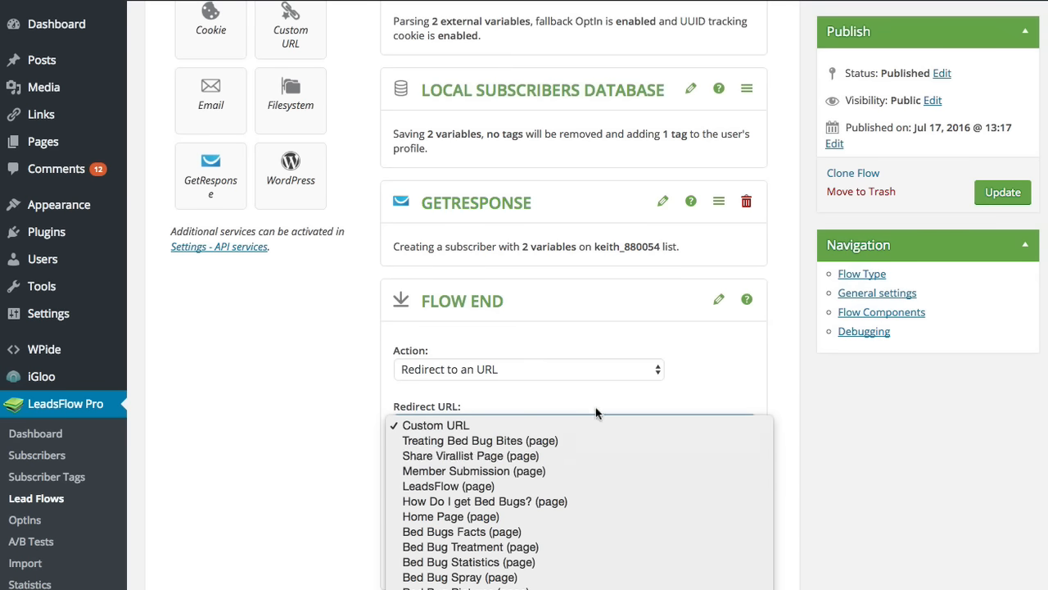
pyautogui.click(469, 425)
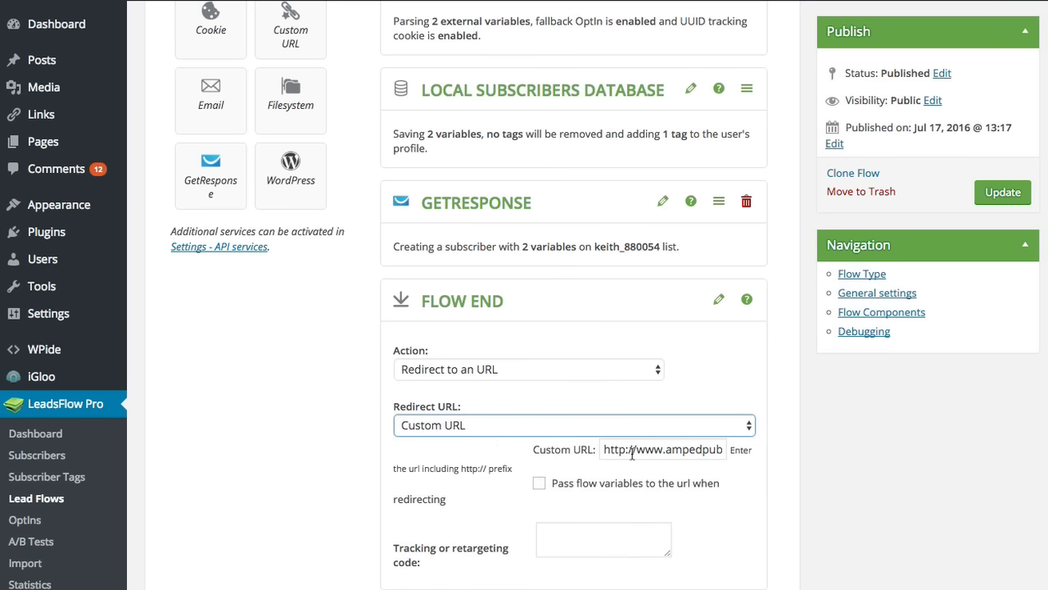
pyautogui.hscroll(2, 671, 448)
pyautogui.hscroll(-2, 672, 447)
pyautogui.click(836, 448)
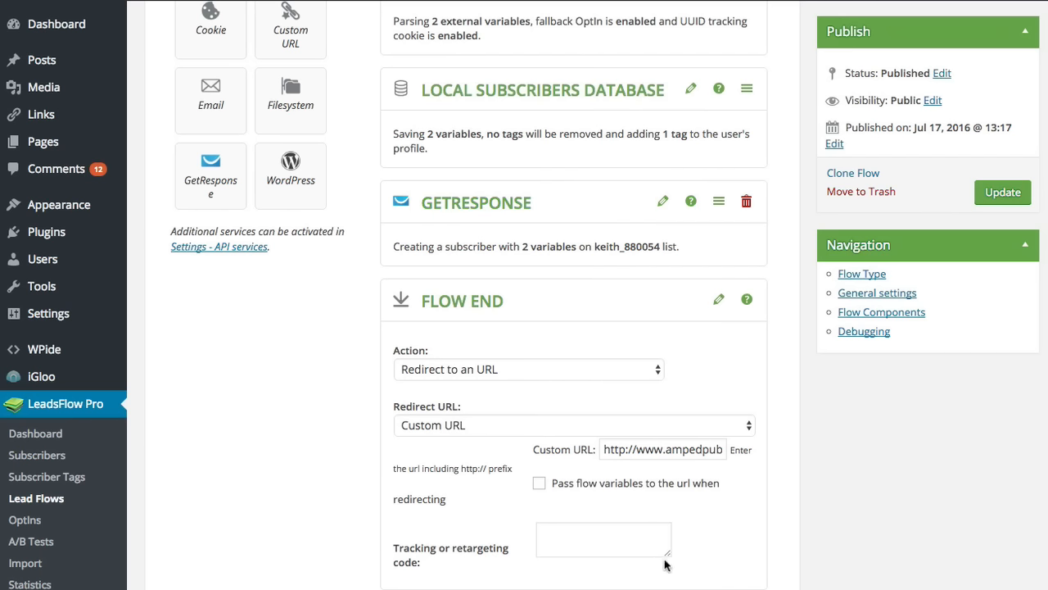
pyautogui.moveTo(668, 556)
pyautogui.mouseDown()
pyautogui.moveTo(695, 576)
pyautogui.moveTo(675, 588)
pyautogui.moveTo(670, 560)
pyautogui.mouseUp()
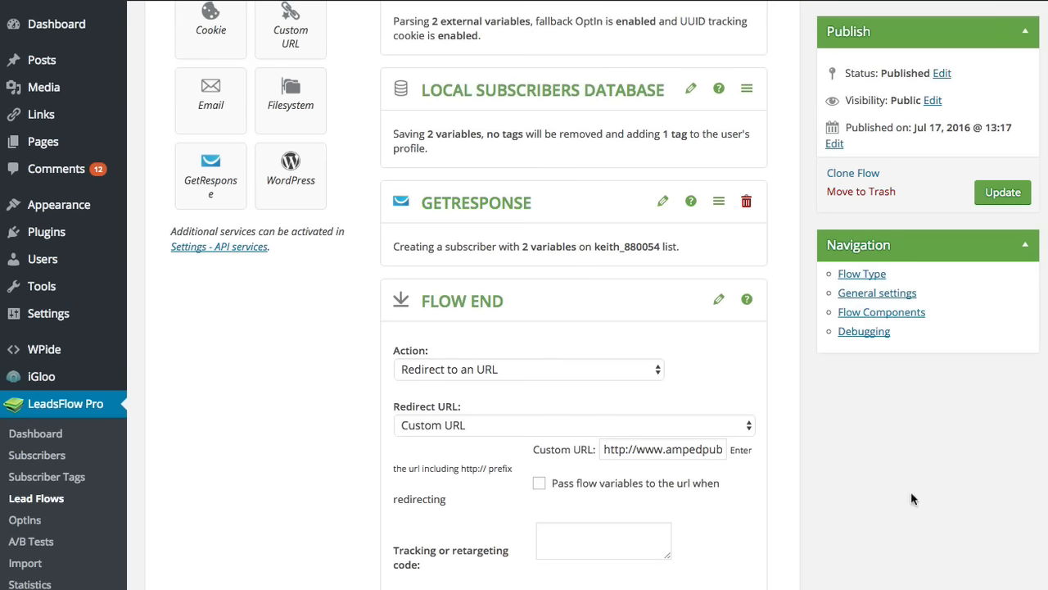
# Step: Read through the debug log to its end in the Debugging section and enlarge the log box slightly
pyautogui.scroll(-5, 910, 492)
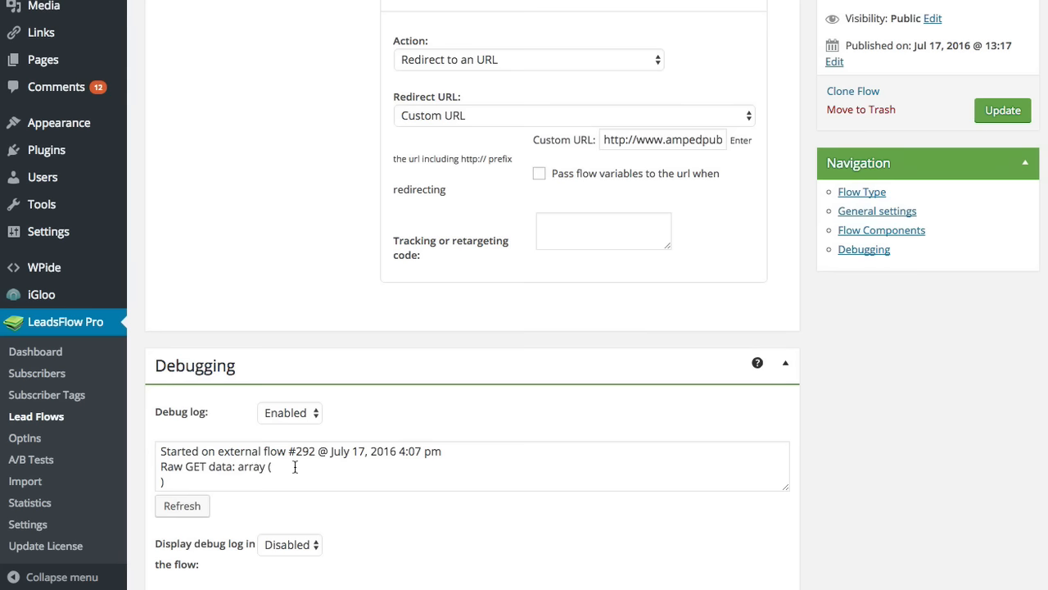
pyautogui.scroll(-5, 294, 466)
pyautogui.scroll(-6, 295, 467)
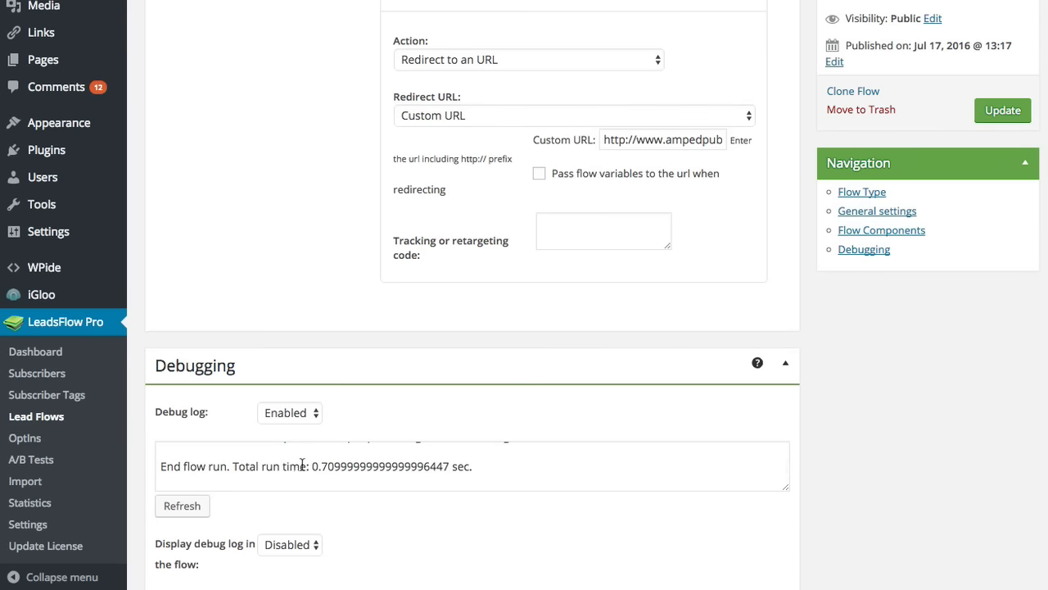
pyautogui.moveTo(784, 487)
pyautogui.mouseDown()
pyautogui.moveTo(785, 510)
pyautogui.moveTo(783, 494)
pyautogui.mouseUp()
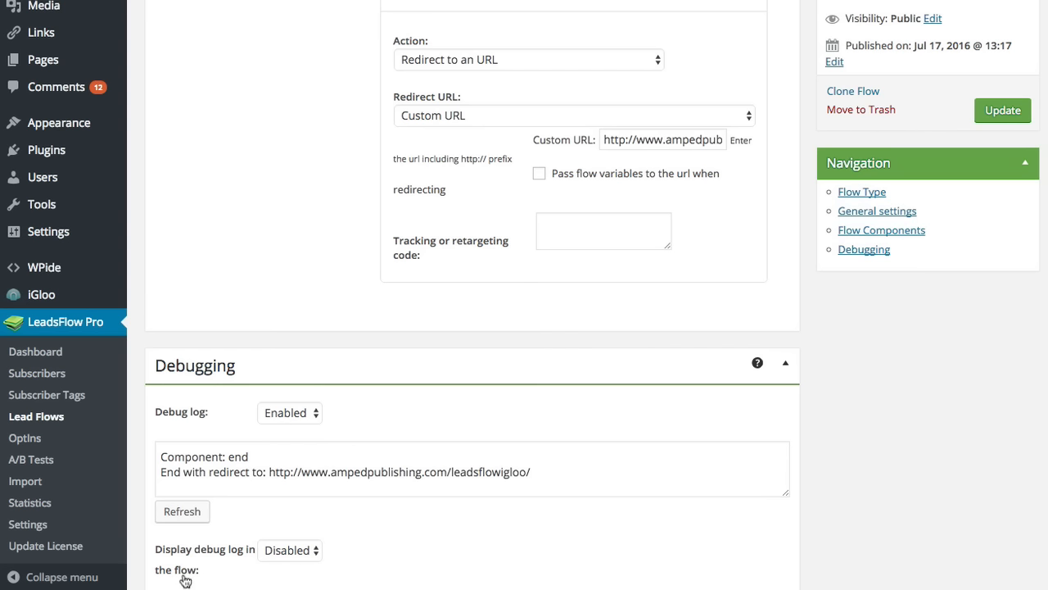
# Step: Try enabling the display of the debug log in the flow, and set it back to Disabled
pyautogui.click(276, 554)
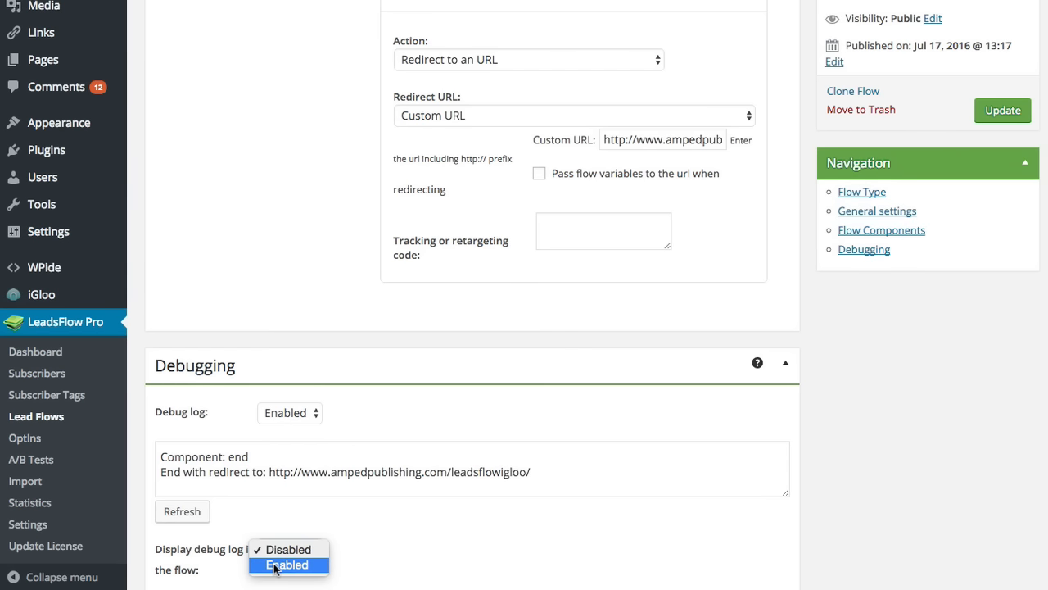
pyautogui.click(287, 564)
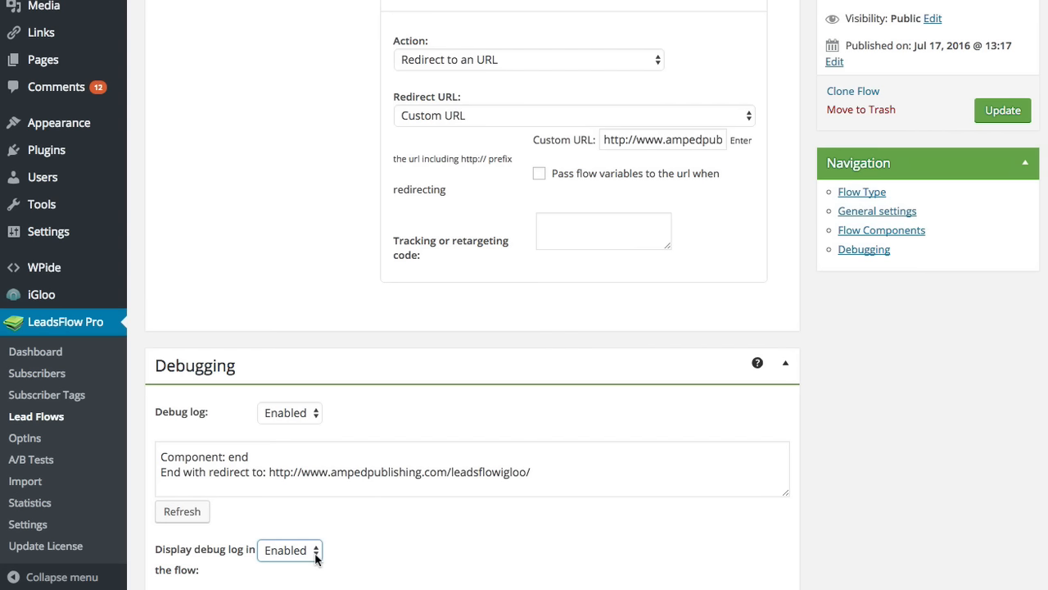
pyautogui.click(317, 558)
pyautogui.click(289, 533)
# Step: Examine the beginning of the debug log and return to the Sample Form Code and Flow Components sections
pyautogui.click(469, 477)
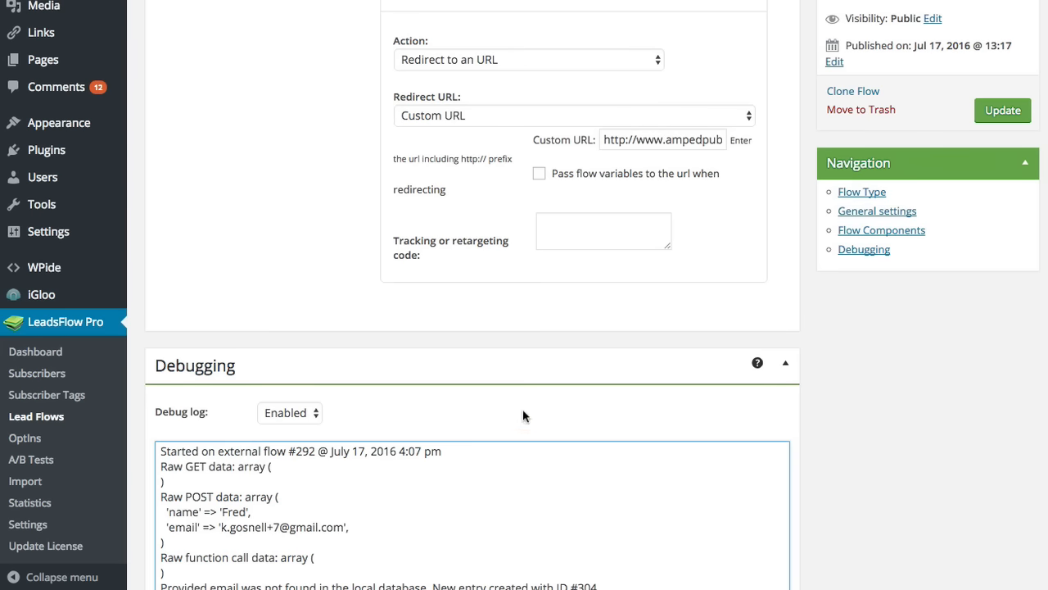
pyautogui.scroll(10, 358, 418)
pyautogui.scroll(2, 688, 201)
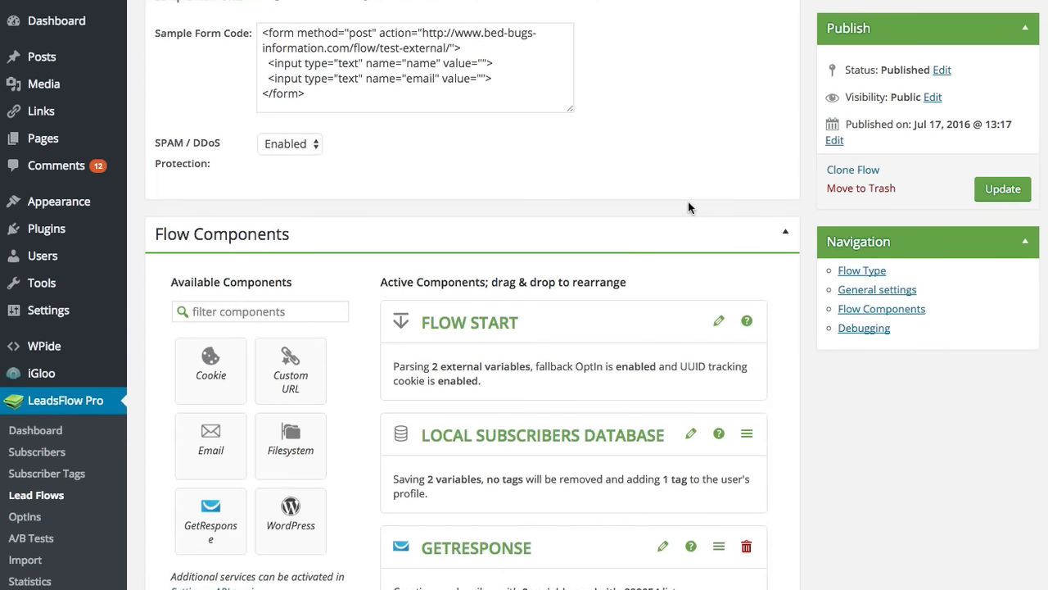
# Step: Look over the active components of the external flow, and open Ecomm Flow from the Lead Flows list for editing
pyautogui.scroll(-4, 754, 220)
pyautogui.scroll(-1, 754, 219)
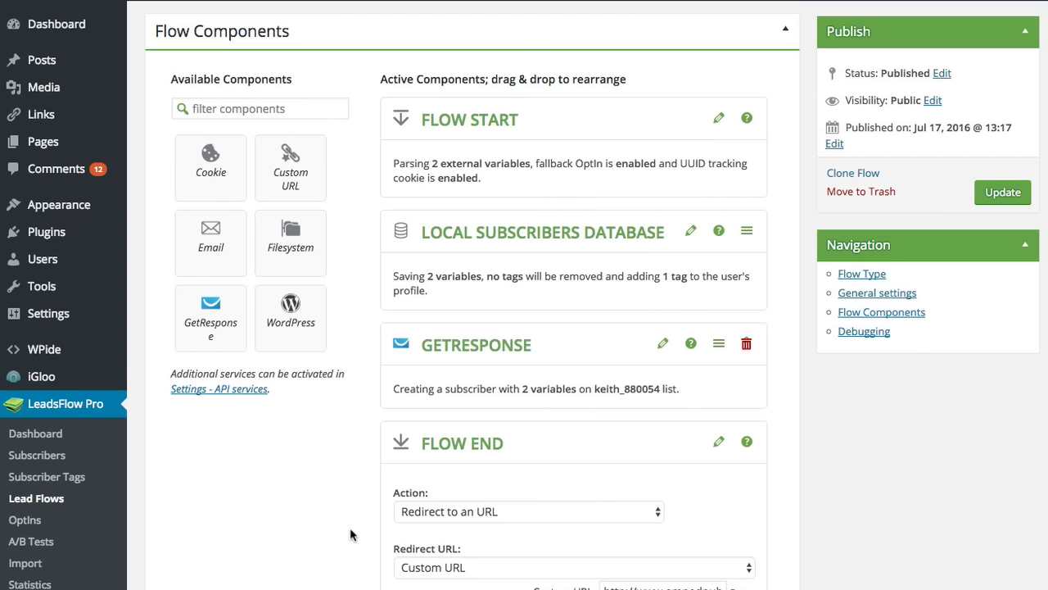
pyautogui.scroll(-1, 286, 487)
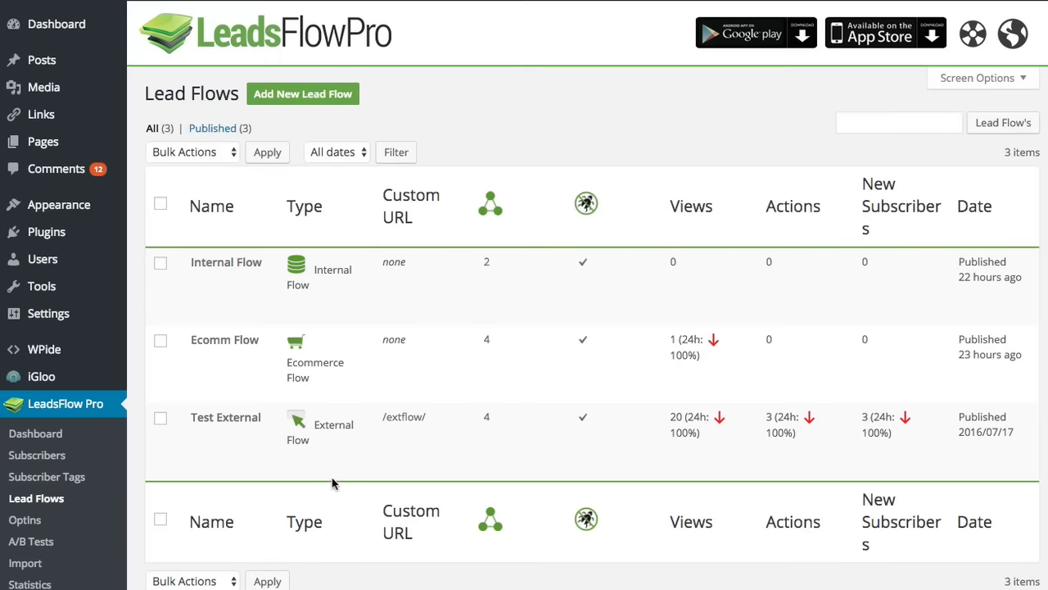
pyautogui.moveTo(251, 359)
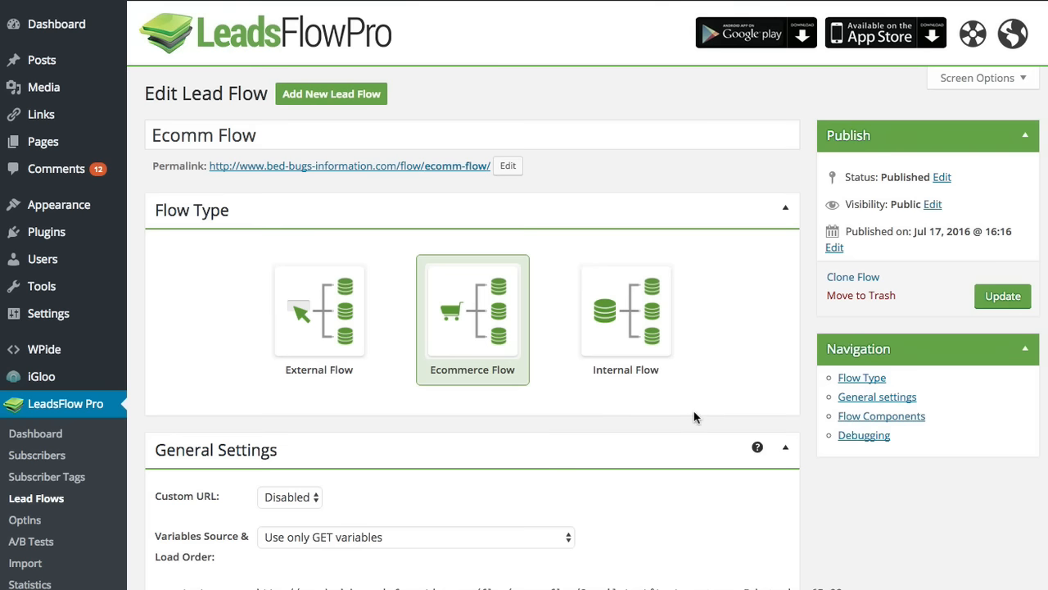
# Step: Review the Custom URL options and the Variables Source & Load Order choices in the General Settings of the ecommerce flow
pyautogui.scroll(-3, 695, 349)
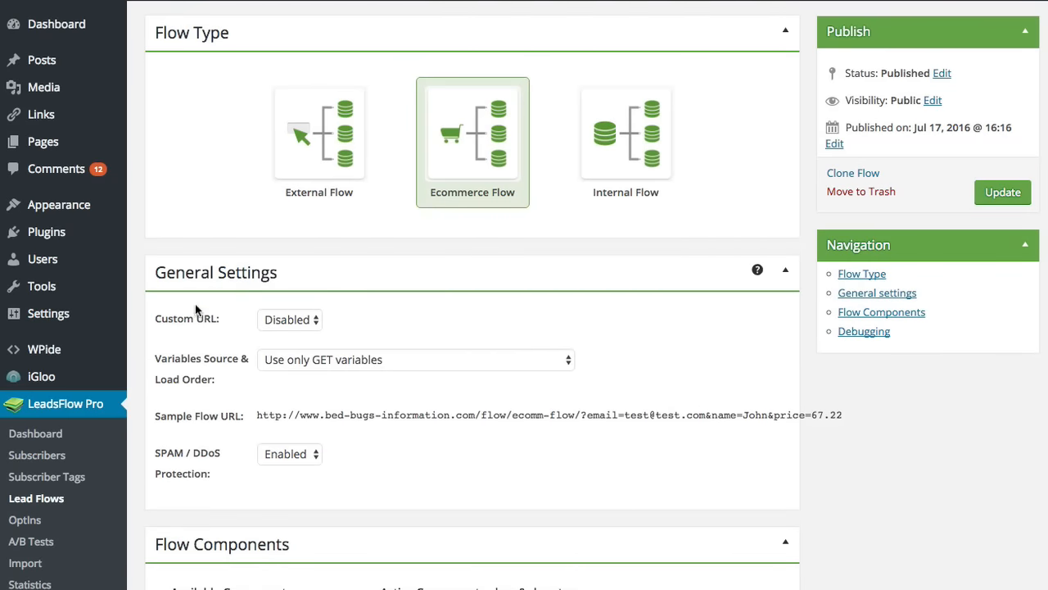
pyautogui.click(309, 321)
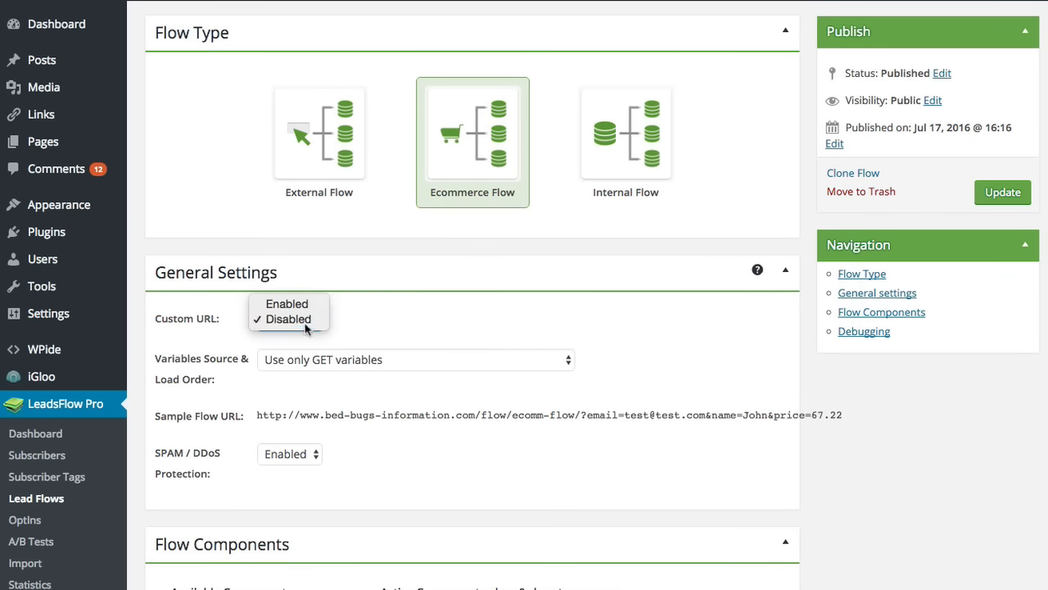
pyautogui.click(473, 322)
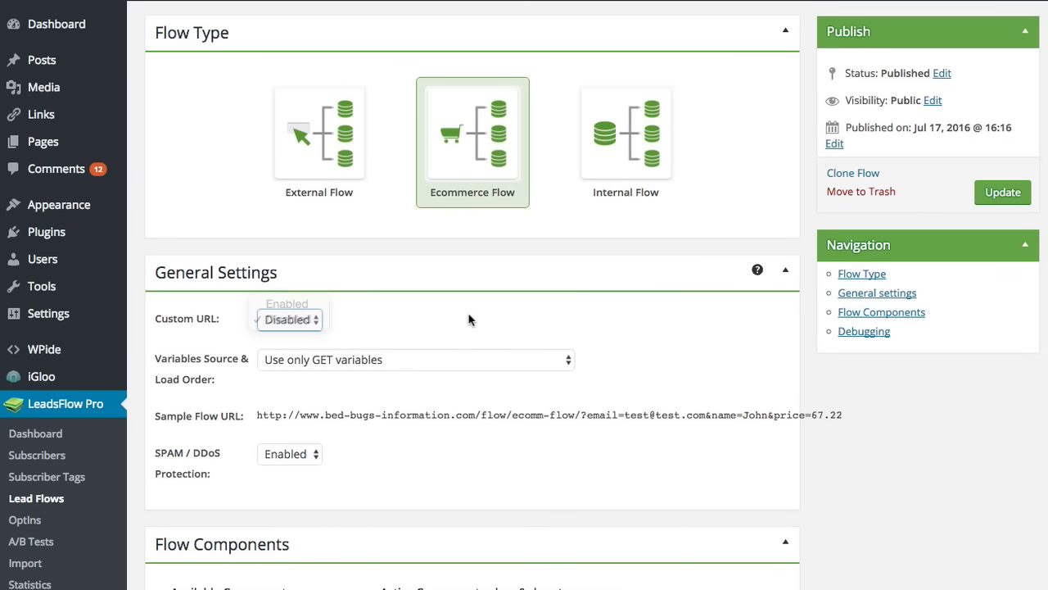
pyautogui.click(358, 361)
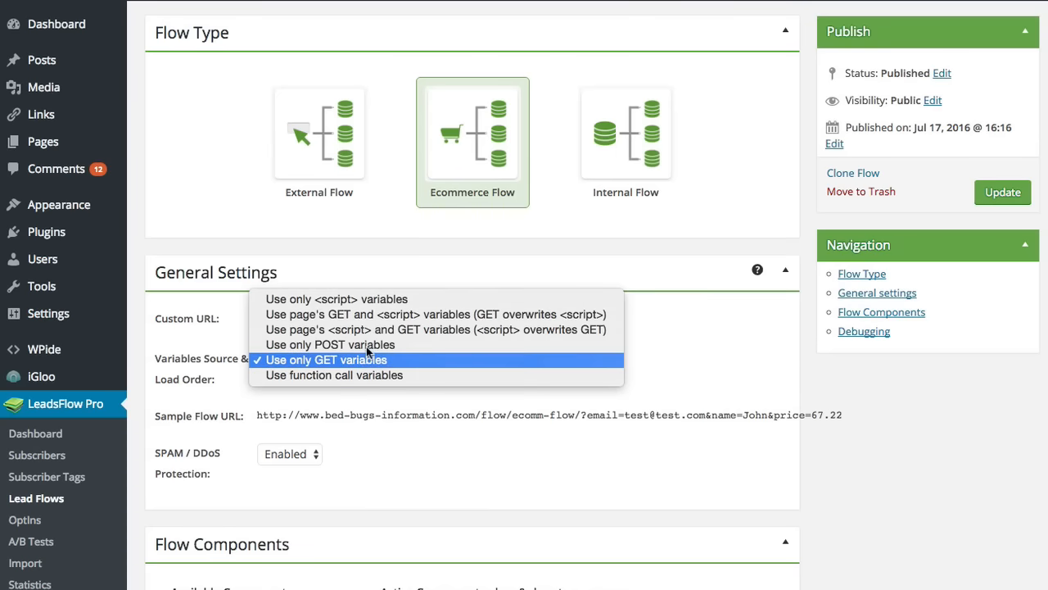
pyautogui.click(366, 361)
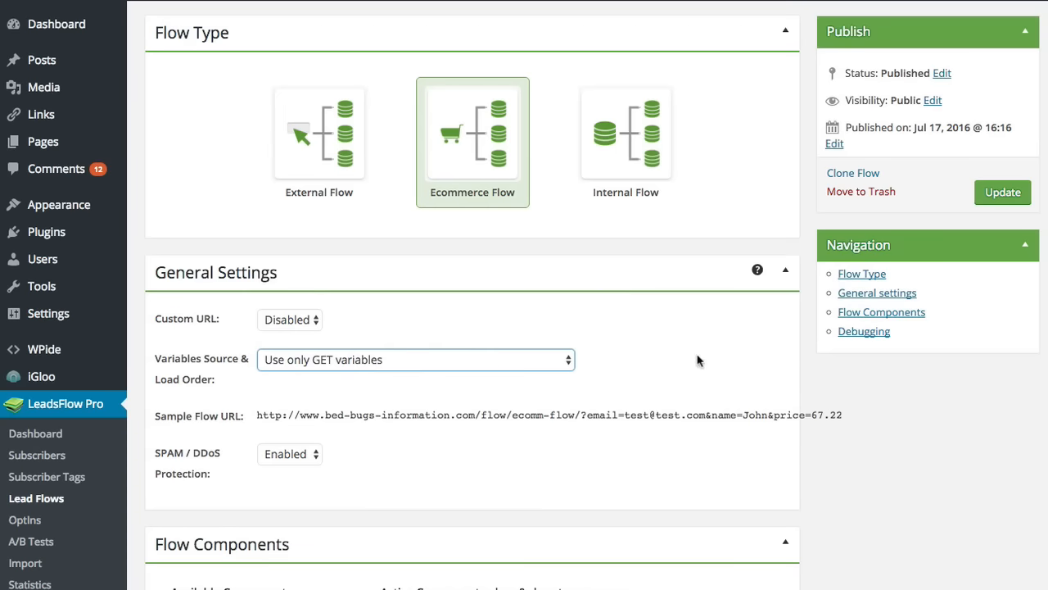
pyautogui.click(823, 386)
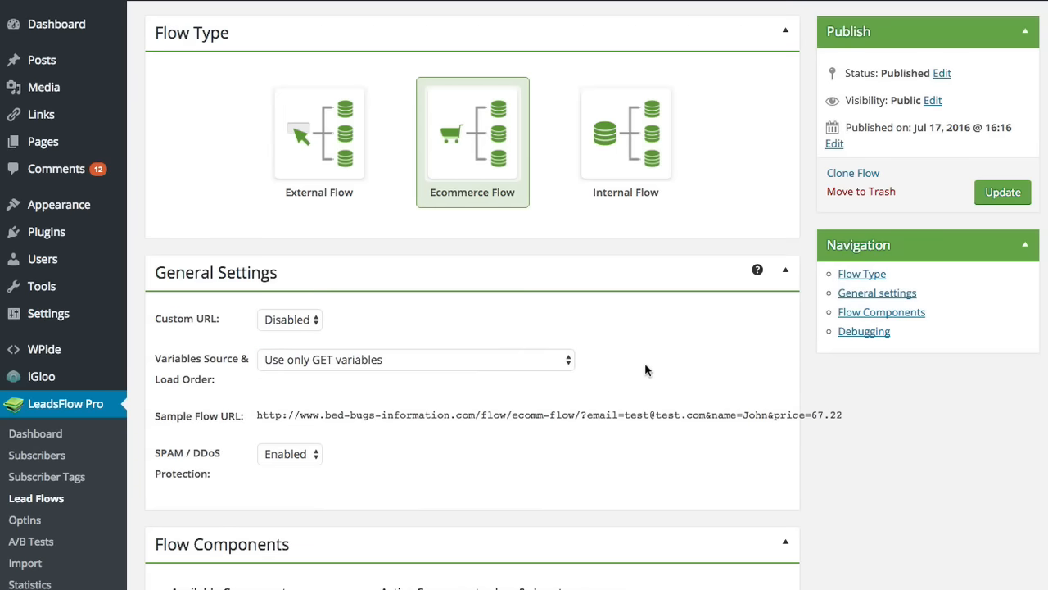
# Step: Open the Flow Start component, look over its external variables, validation rules, primary email variable and UUID tracking cookie, and close it again
pyautogui.scroll(-5, 644, 370)
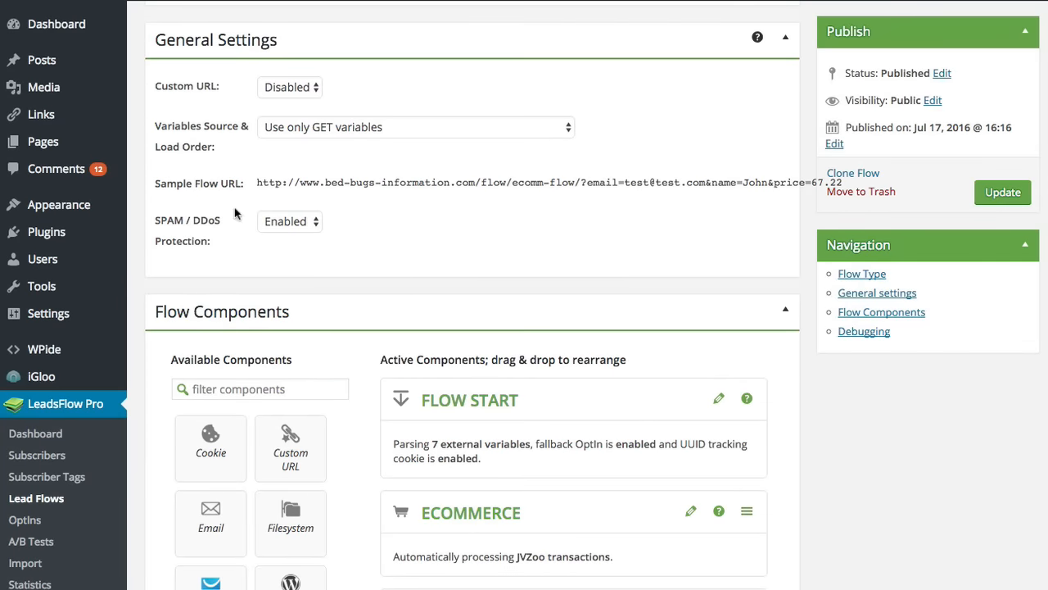
pyautogui.scroll(-4, 891, 440)
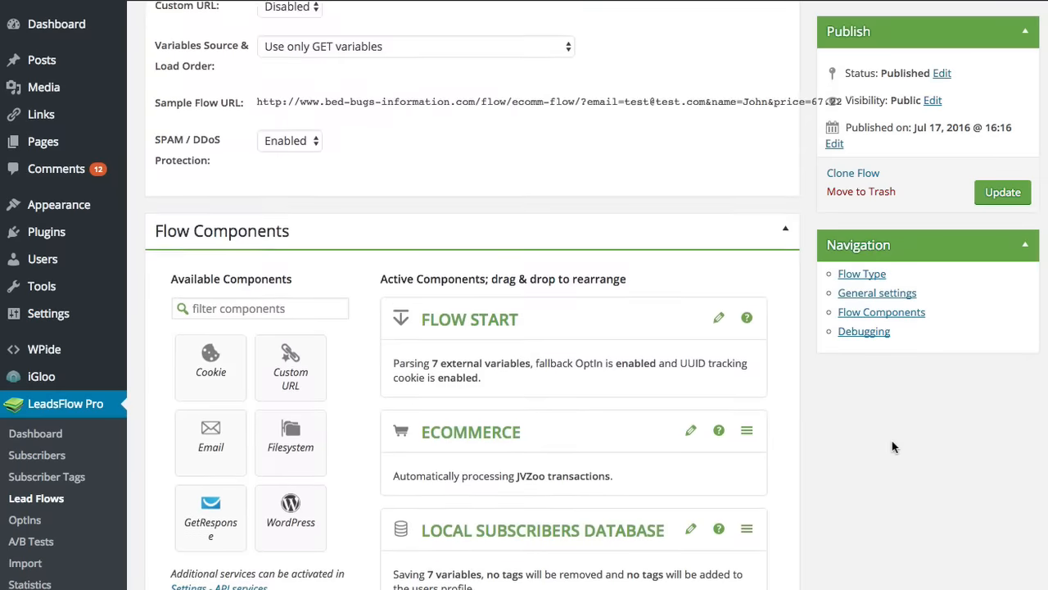
pyautogui.click(719, 204)
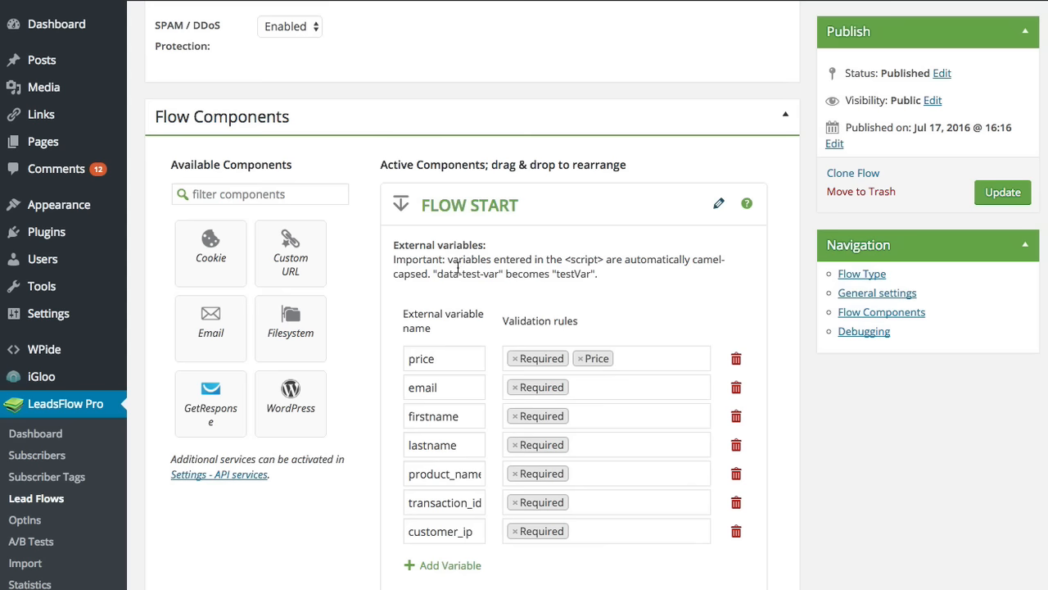
pyautogui.scroll(-1, 457, 268)
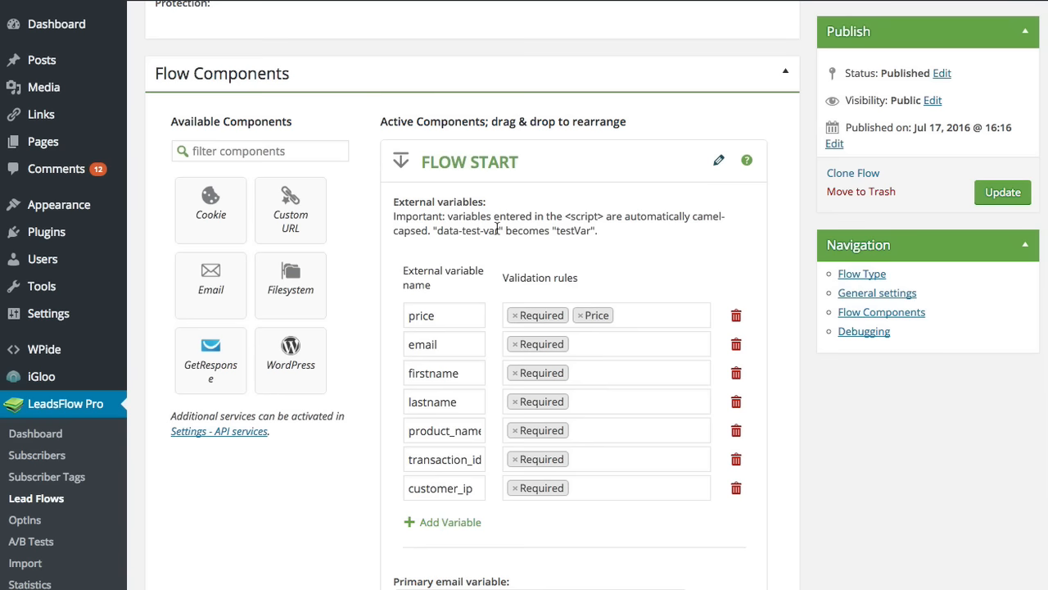
pyautogui.scroll(2, 516, 262)
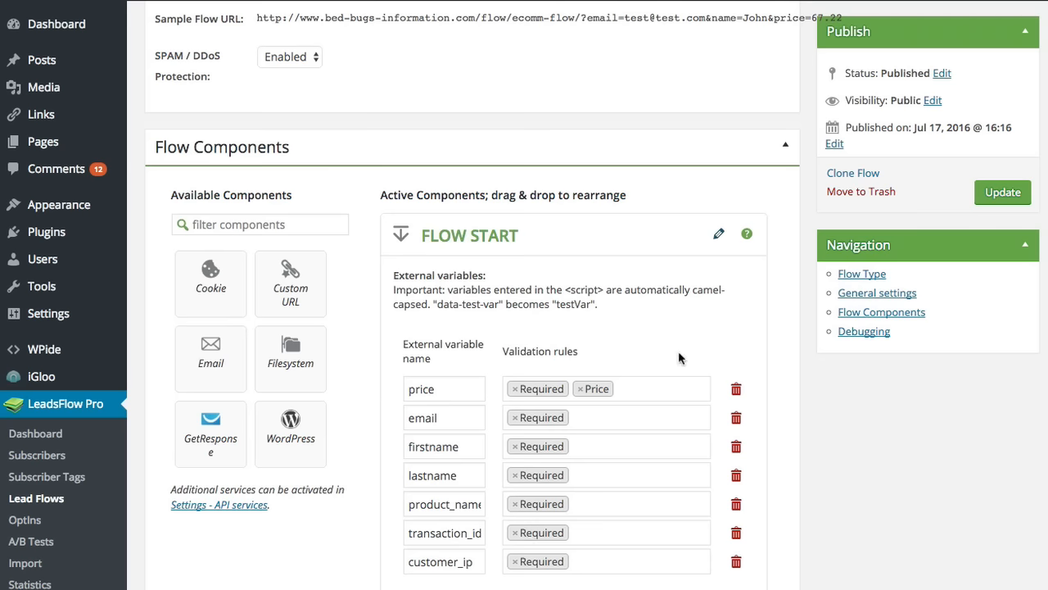
pyautogui.scroll(-5, 779, 405)
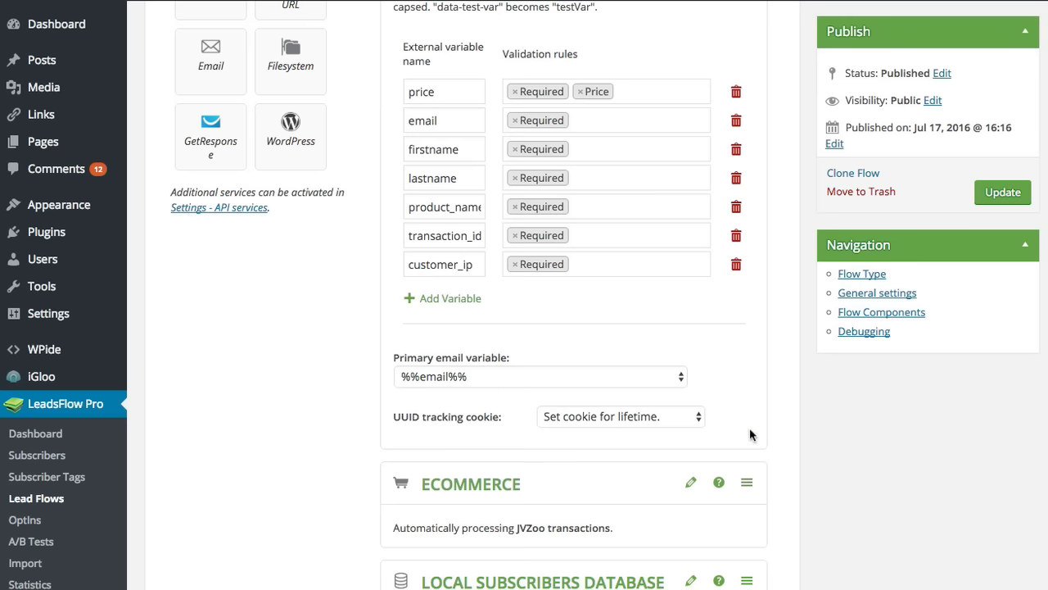
pyautogui.scroll(3, 786, 446)
pyautogui.click(719, 104)
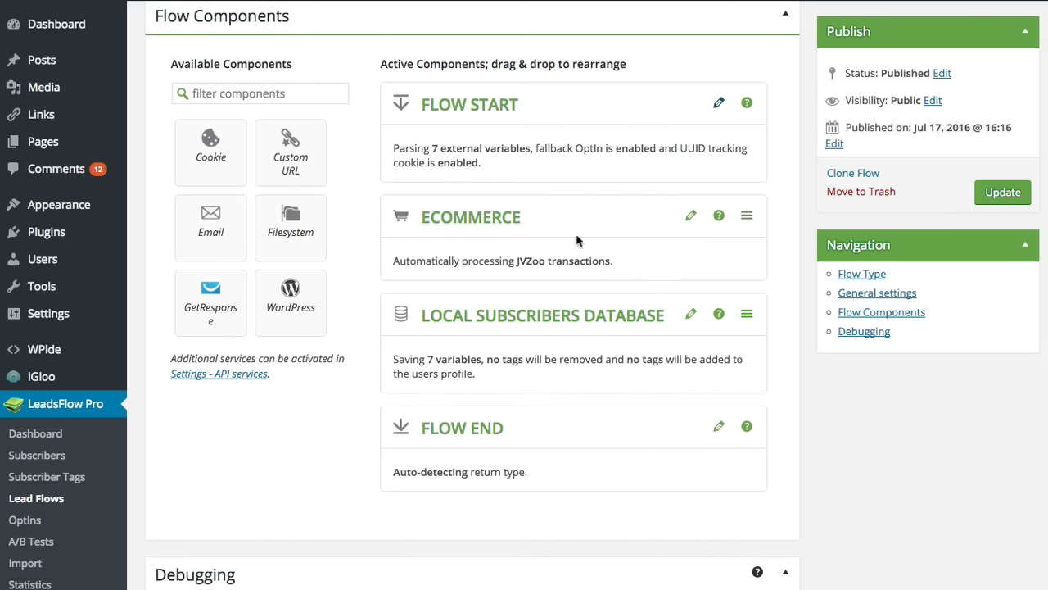
# Step: Open the Ecommerce component's settings, try WooCommerce as the ecommerce integration, and set it back to JVZoo
pyautogui.click(689, 218)
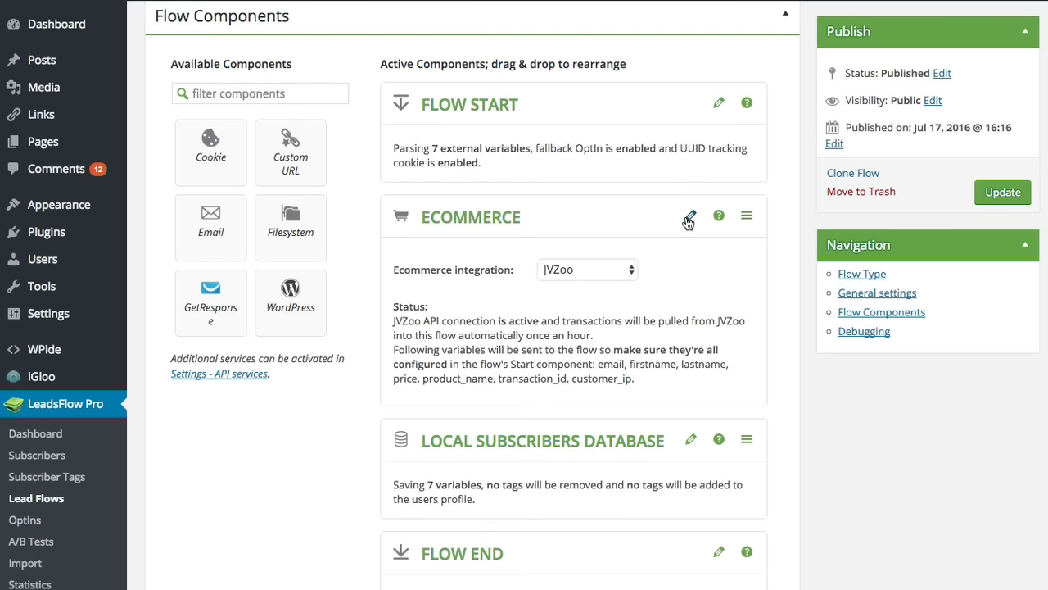
pyautogui.click(573, 276)
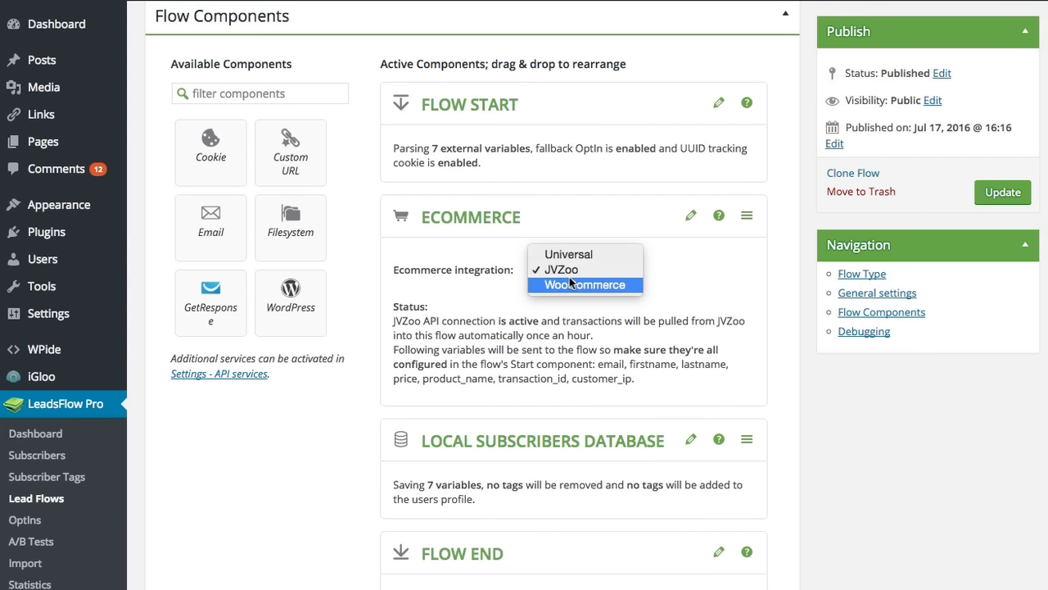
pyautogui.click(578, 286)
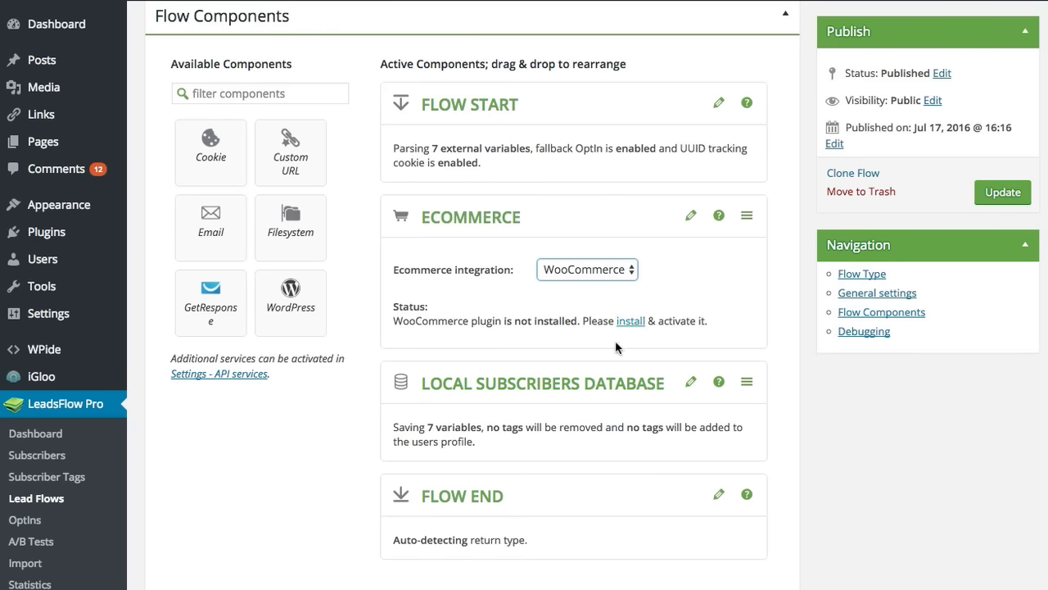
pyautogui.click(616, 272)
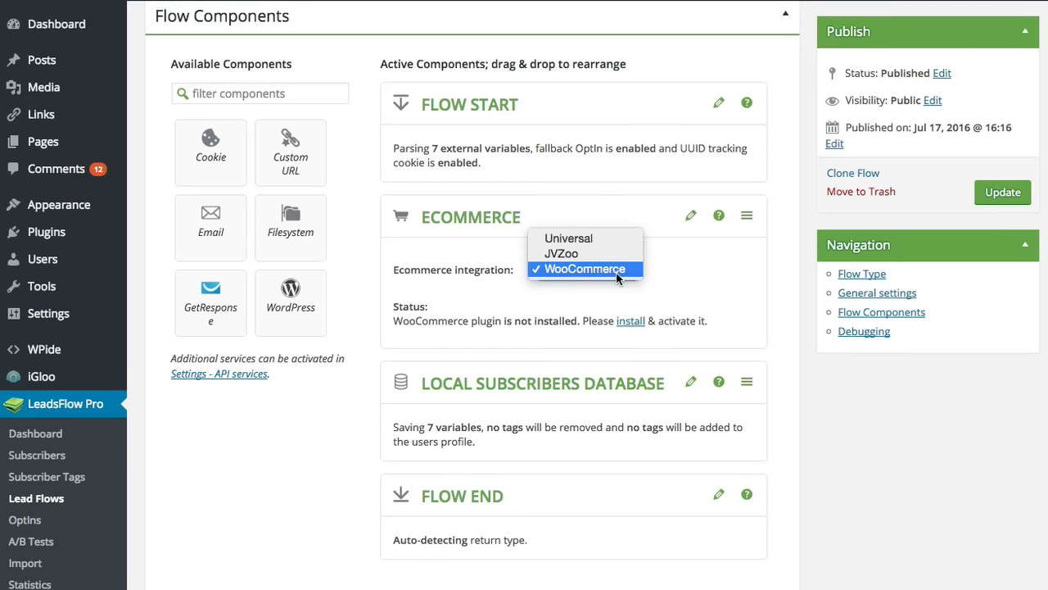
pyautogui.click(577, 253)
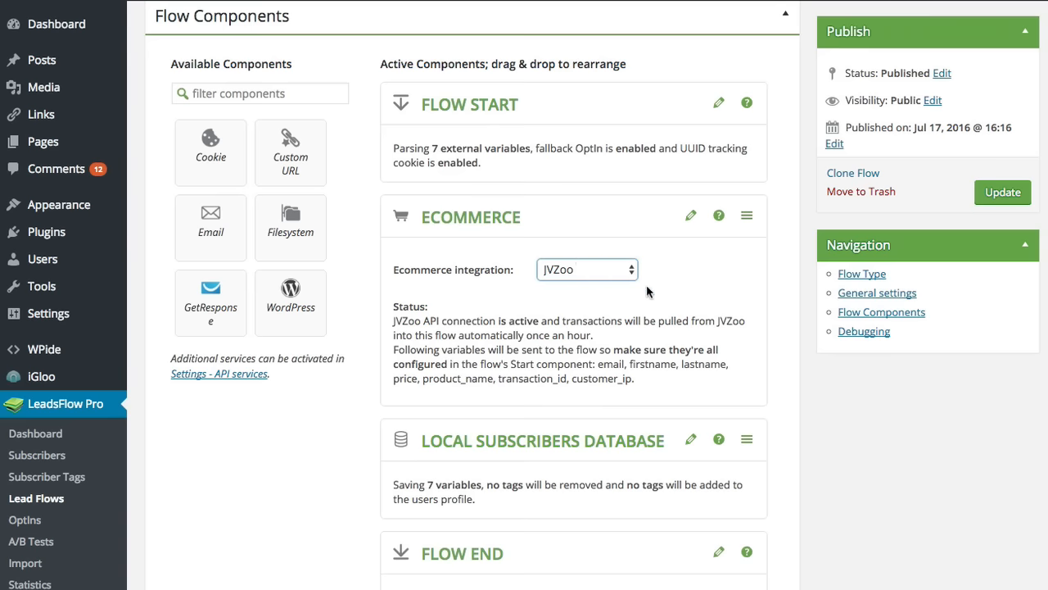
pyautogui.click(754, 455)
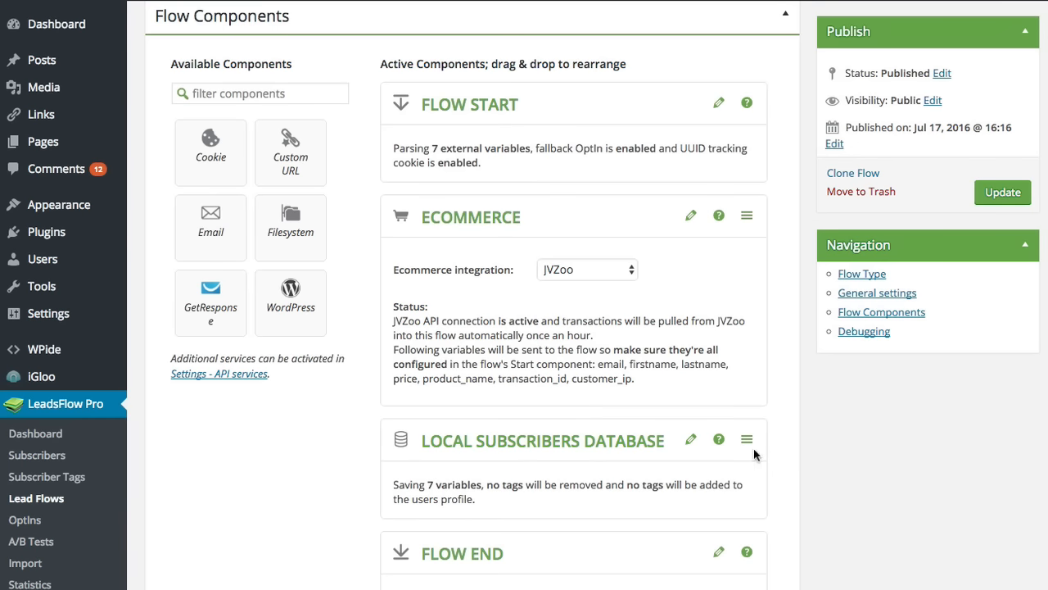
# Step: Open the Local Subscribers Database component, look over its auto-set option and subscriber variables, and collapse it again
pyautogui.click(689, 442)
pyautogui.scroll(-5, 860, 483)
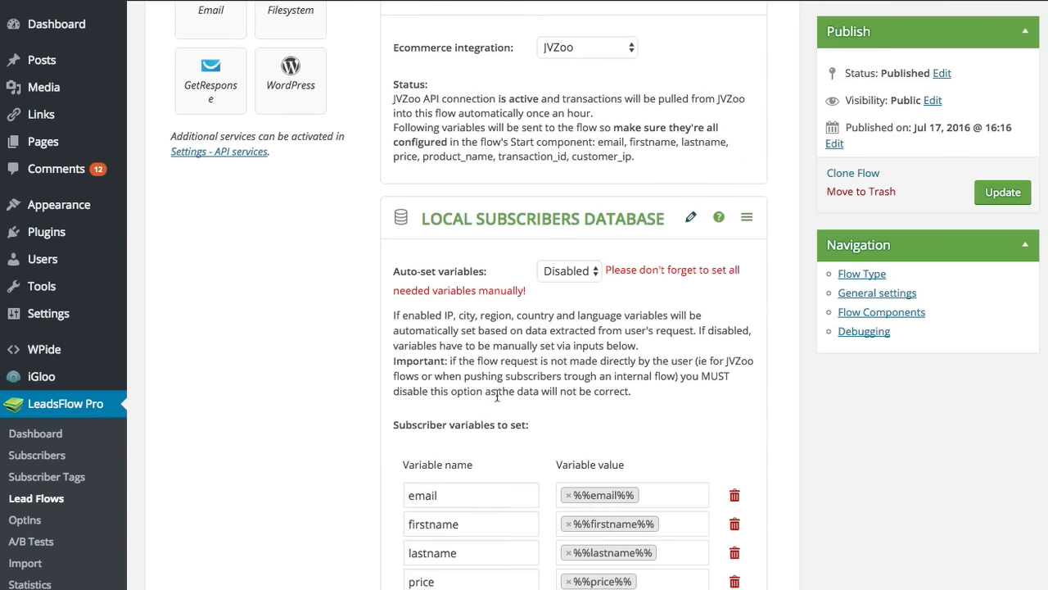
pyautogui.scroll(-5, 573, 393)
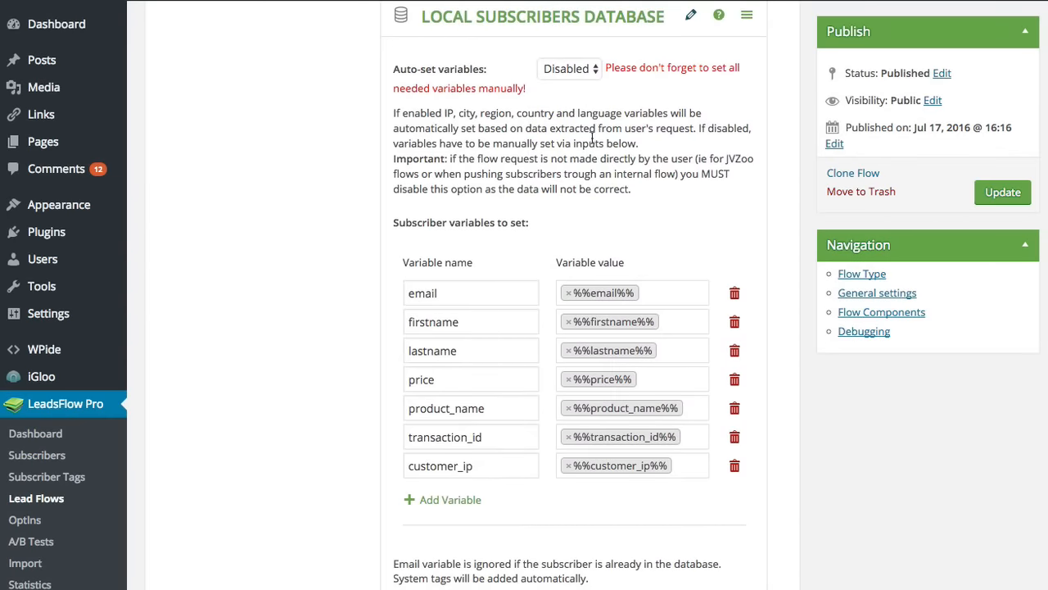
pyautogui.click(690, 16)
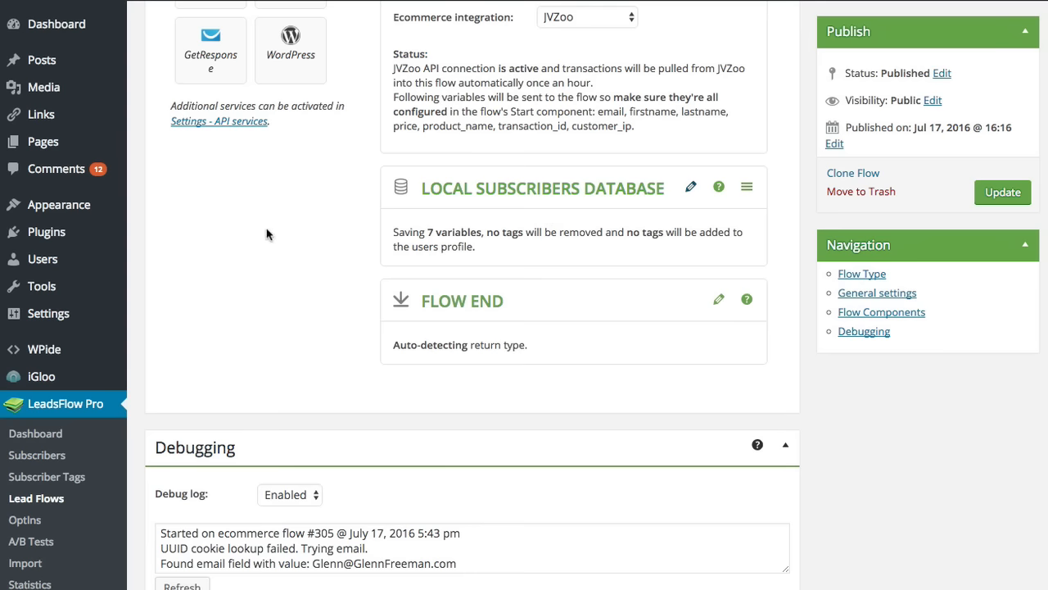
# Step: Open the Flow End component and view the available return actions, leaving Auto-detect return type selected
pyautogui.click(719, 299)
pyautogui.click(634, 356)
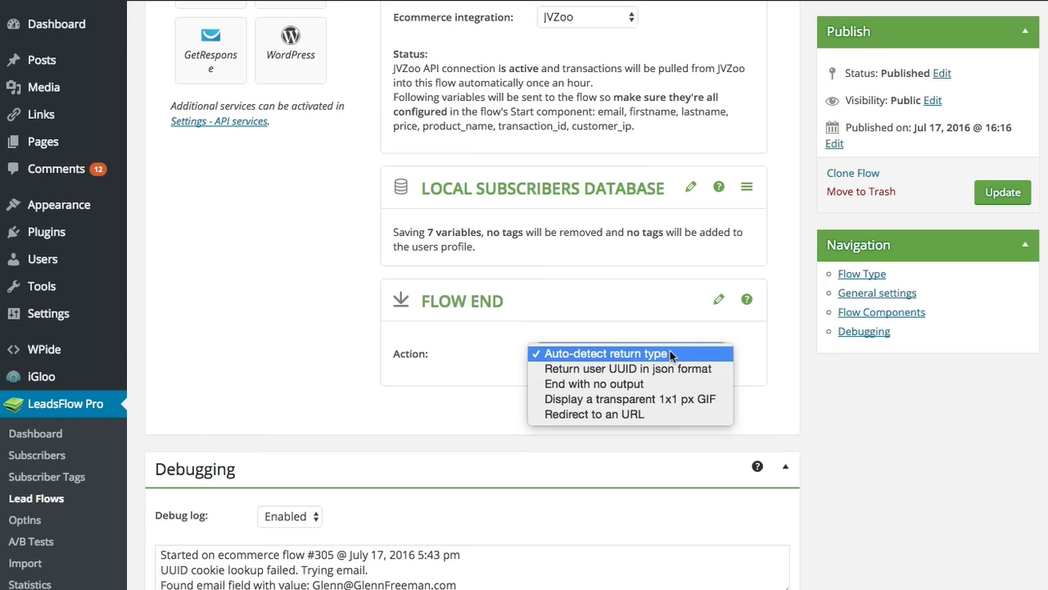
pyautogui.click(830, 382)
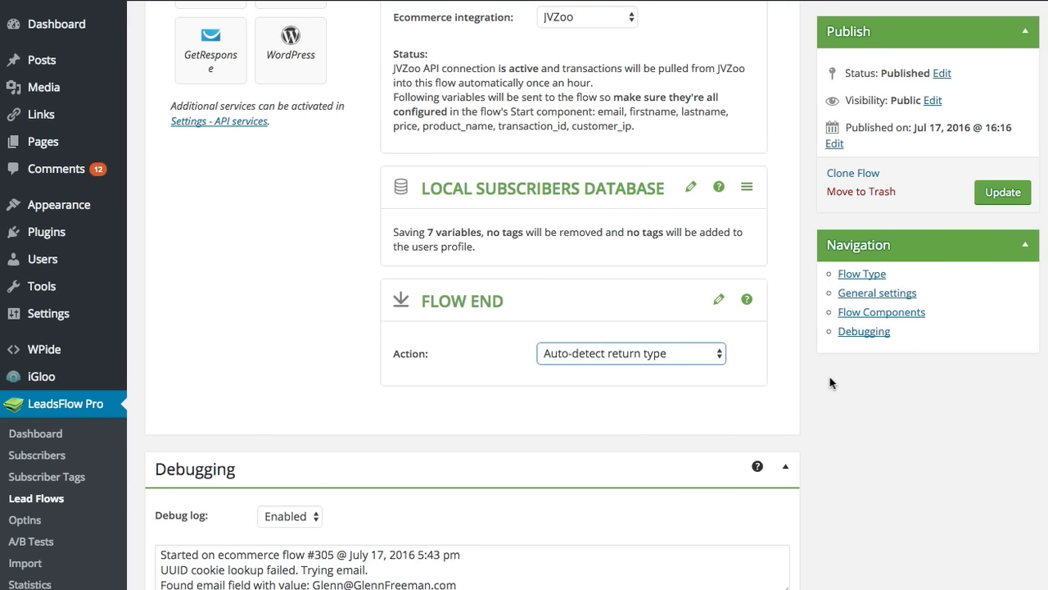
pyautogui.click(836, 388)
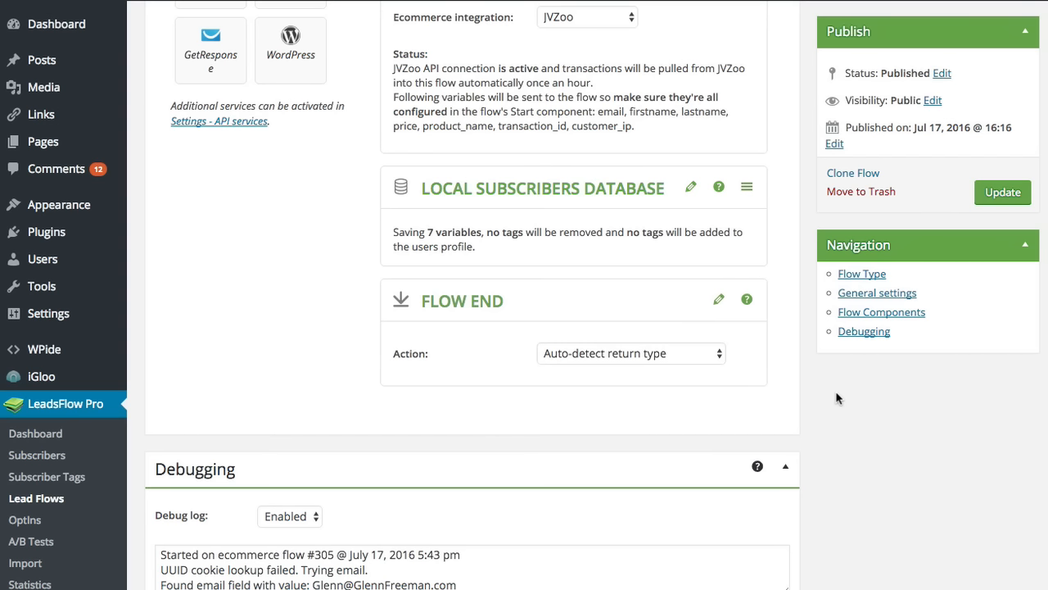
# Step: Reopen the Local Subscribers Database component and read its auto-set variables note, subscriber variable mapping and custom tag fields
pyautogui.scroll(3, 808, 422)
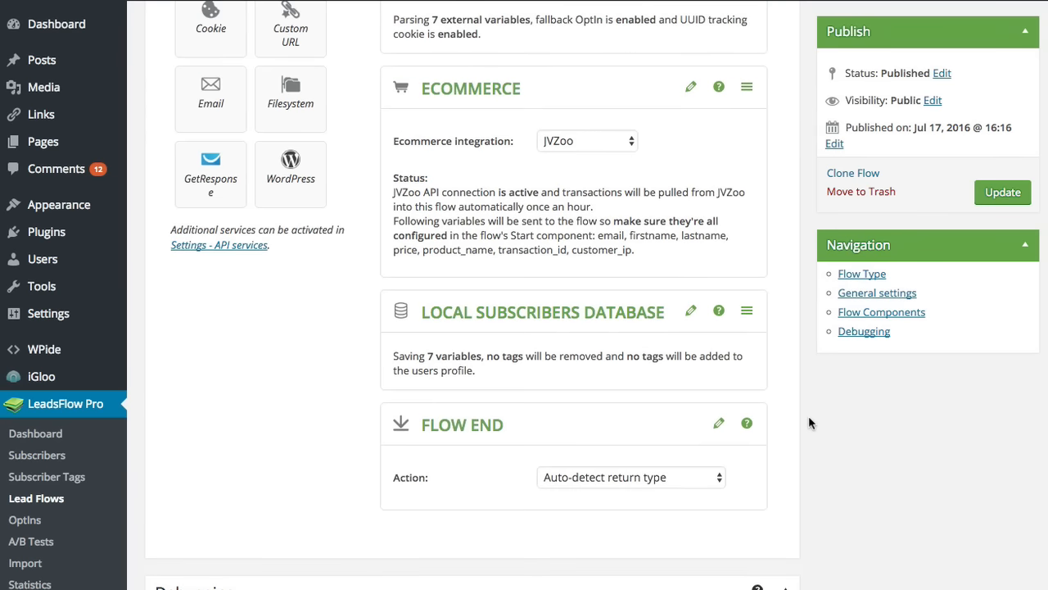
pyautogui.click(691, 314)
pyautogui.scroll(-10, 817, 330)
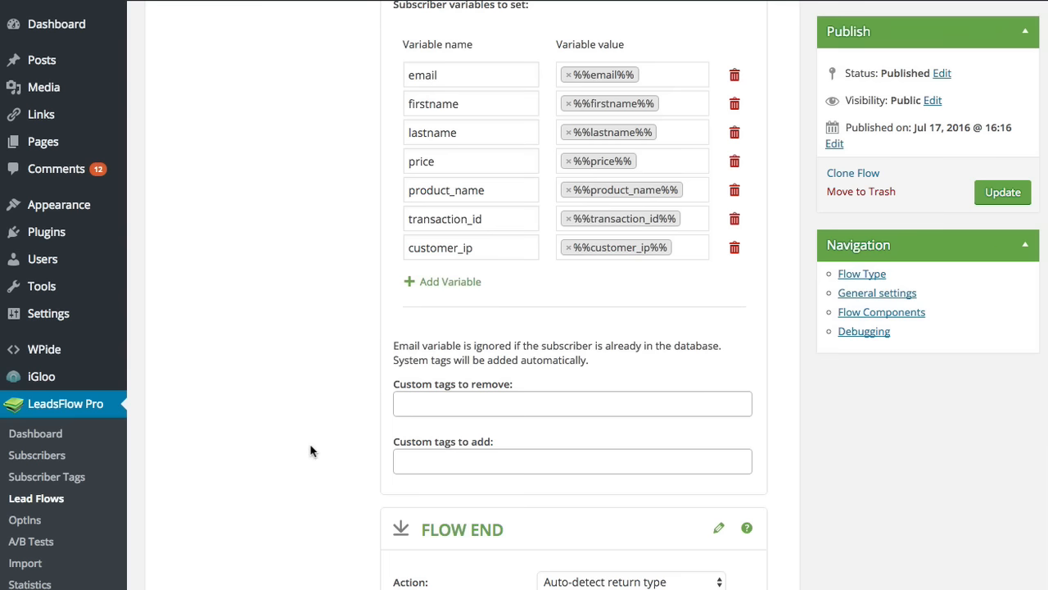
pyautogui.scroll(5, 324, 408)
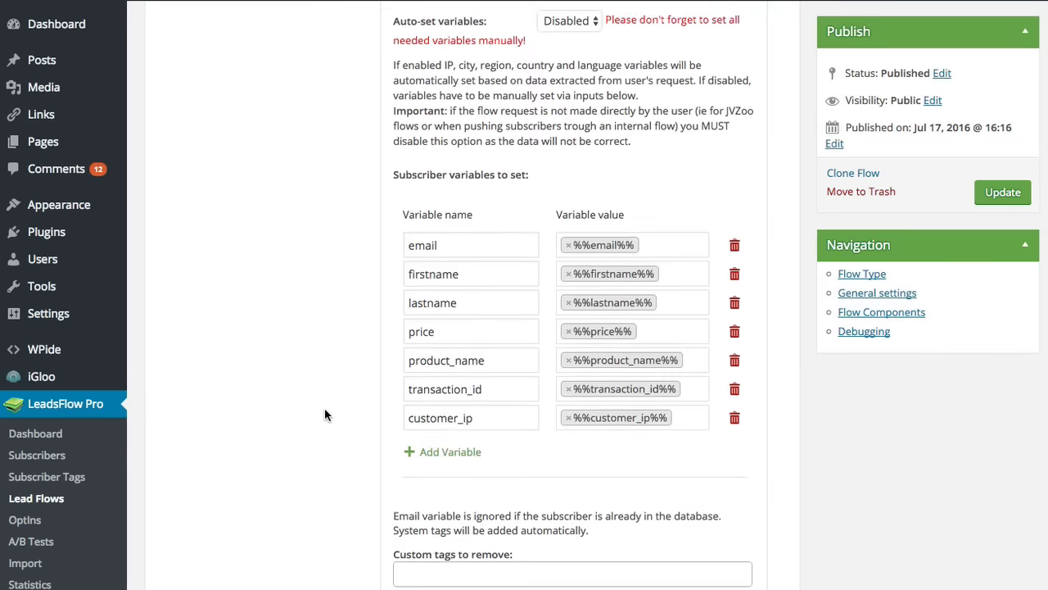
pyautogui.scroll(2, 325, 408)
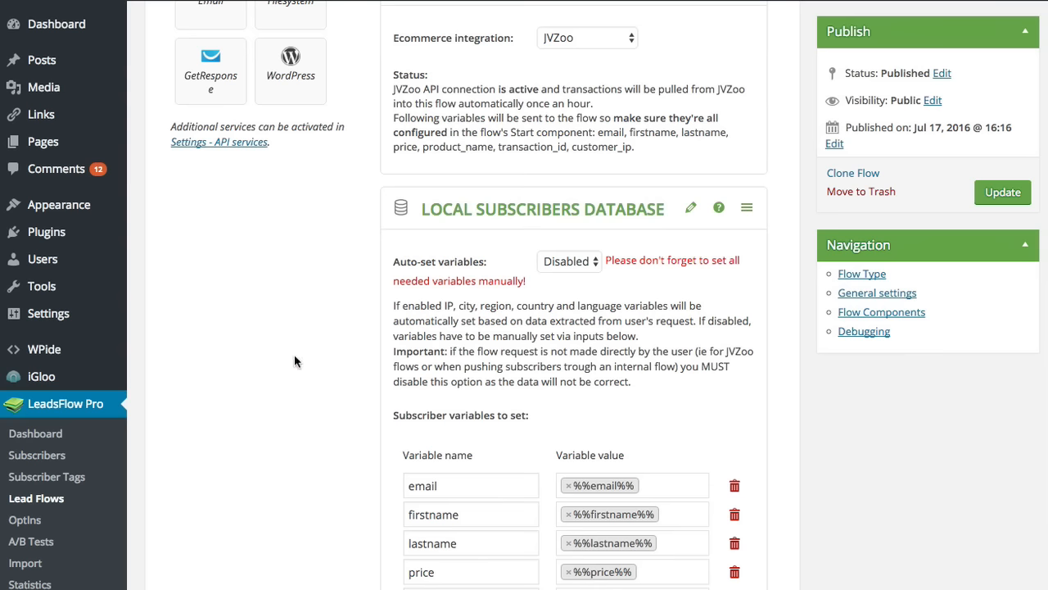
pyautogui.scroll(1, 295, 361)
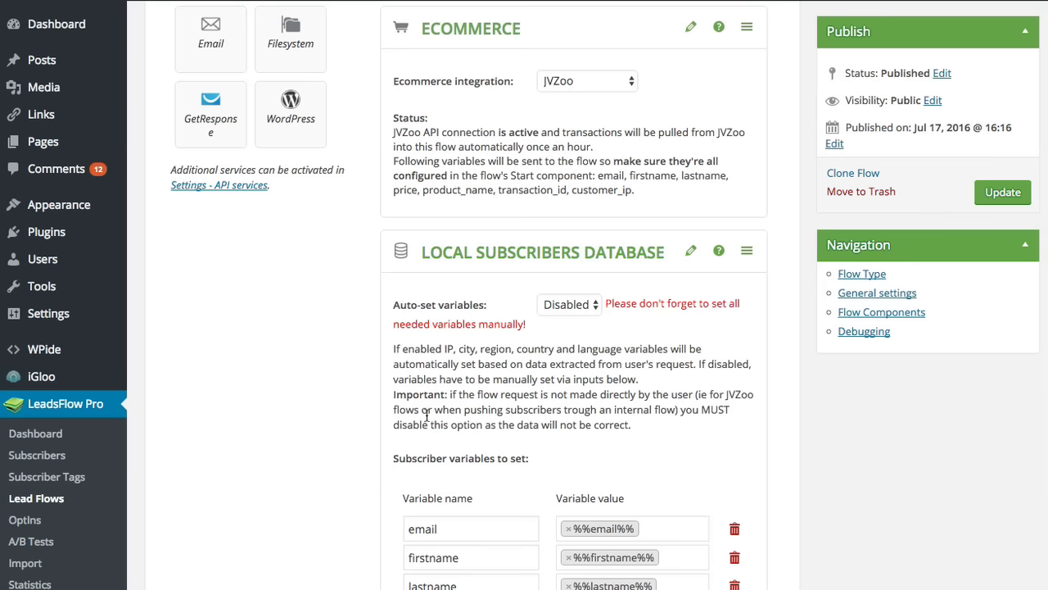
pyautogui.scroll(-3, 354, 404)
pyautogui.scroll(-3, 354, 410)
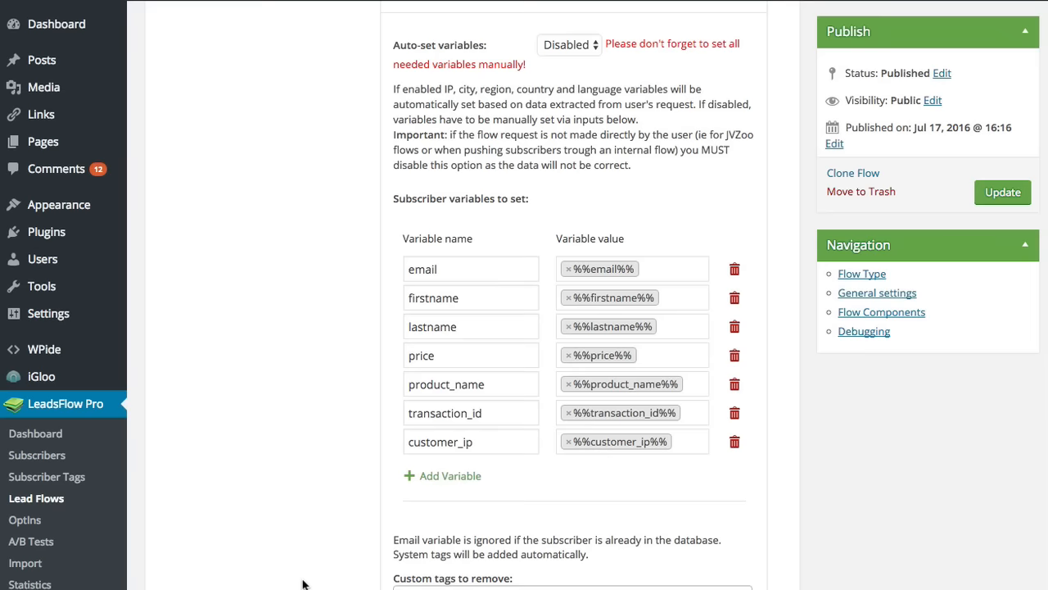
# Step: Compare the variables listed in the Ecommerce component's JVZoo status with the subscriber variables, and view the custom tag fields
pyautogui.scroll(10, 323, 330)
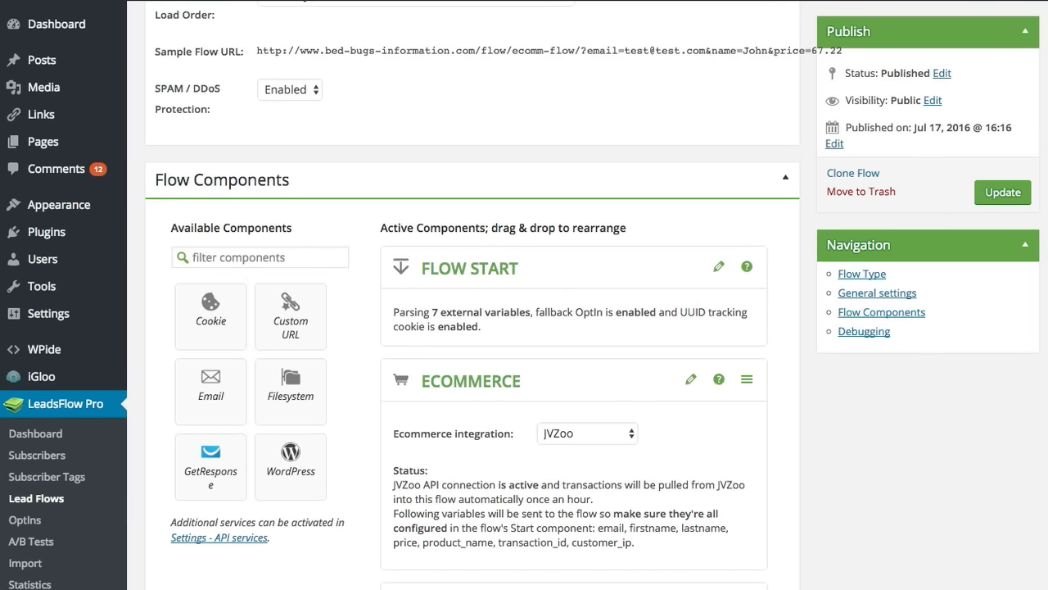
pyautogui.scroll(-8, 459, 328)
pyautogui.scroll(-5, 351, 565)
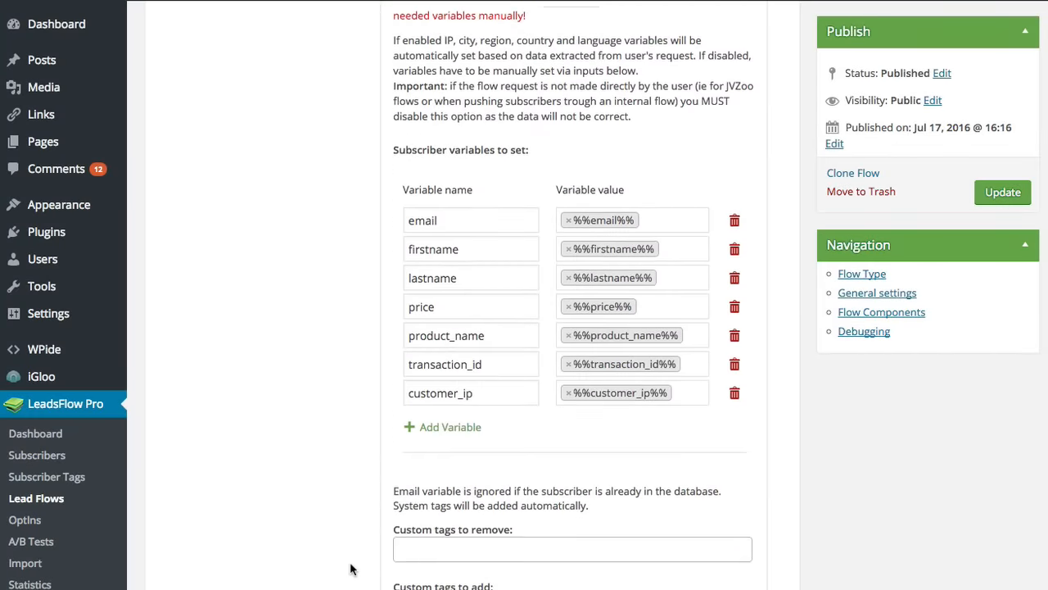
pyautogui.scroll(6, 328, 284)
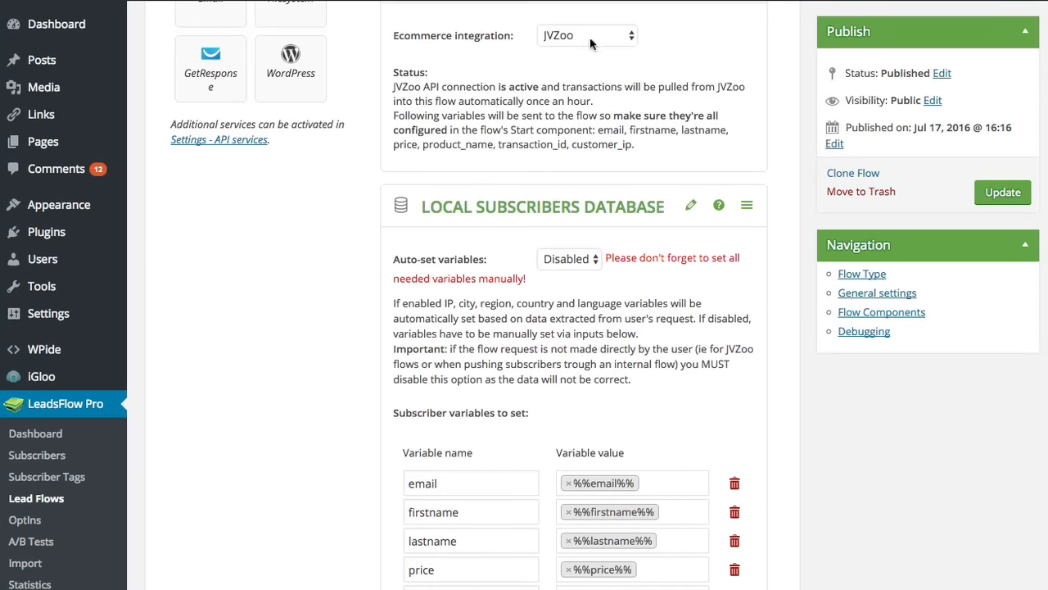
pyautogui.scroll(-6, 246, 443)
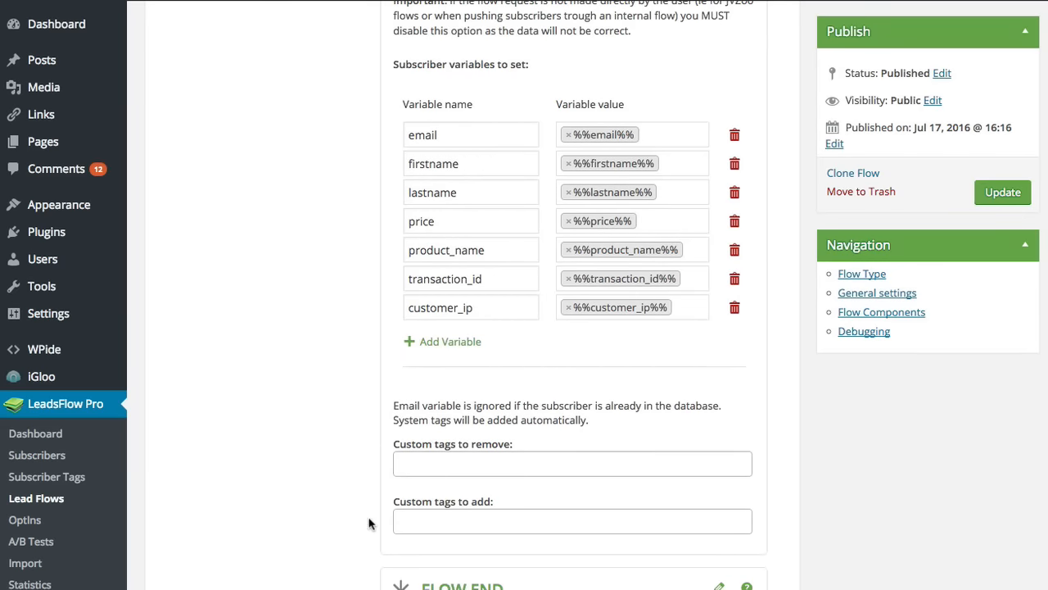
# Step: Leave the ecommerce flow, open Internal Flow from the Lead Flows list, and look over its flow type and active components
pyautogui.scroll(-1, 320, 518)
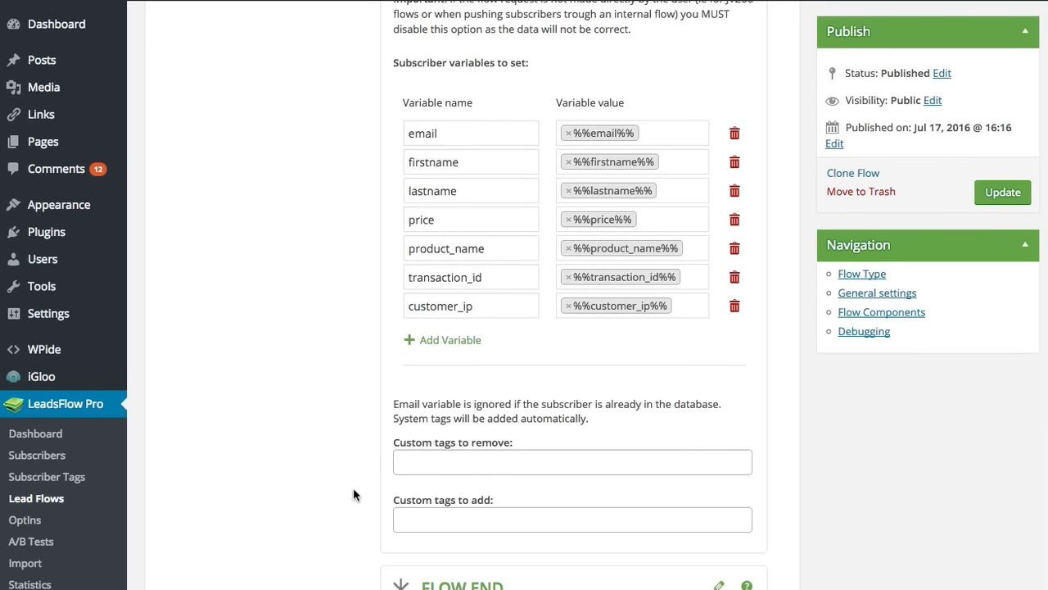
pyautogui.scroll(15, 331, 517)
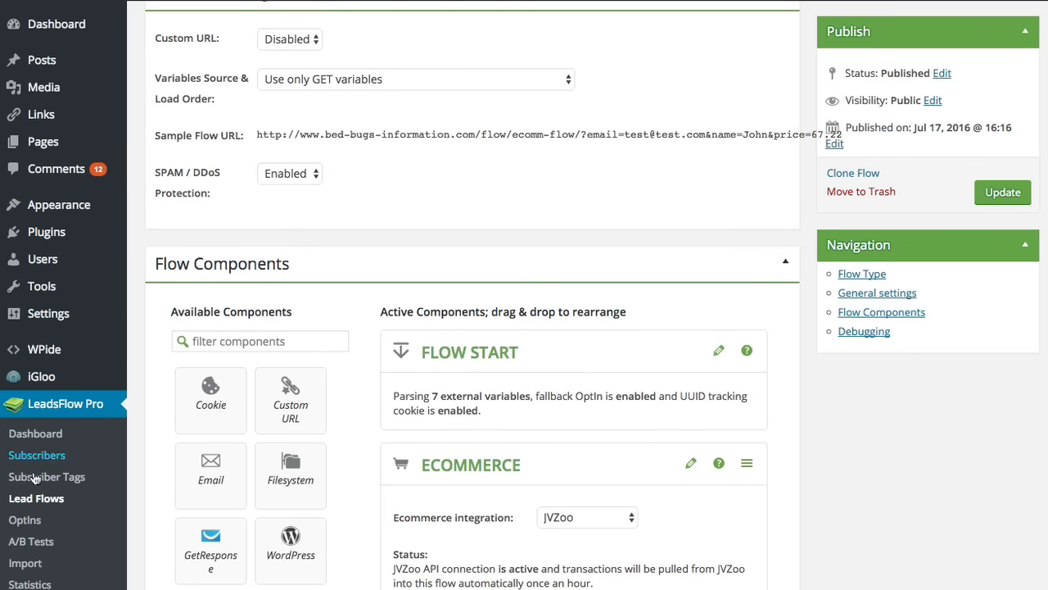
pyautogui.scroll(1, 246, 511)
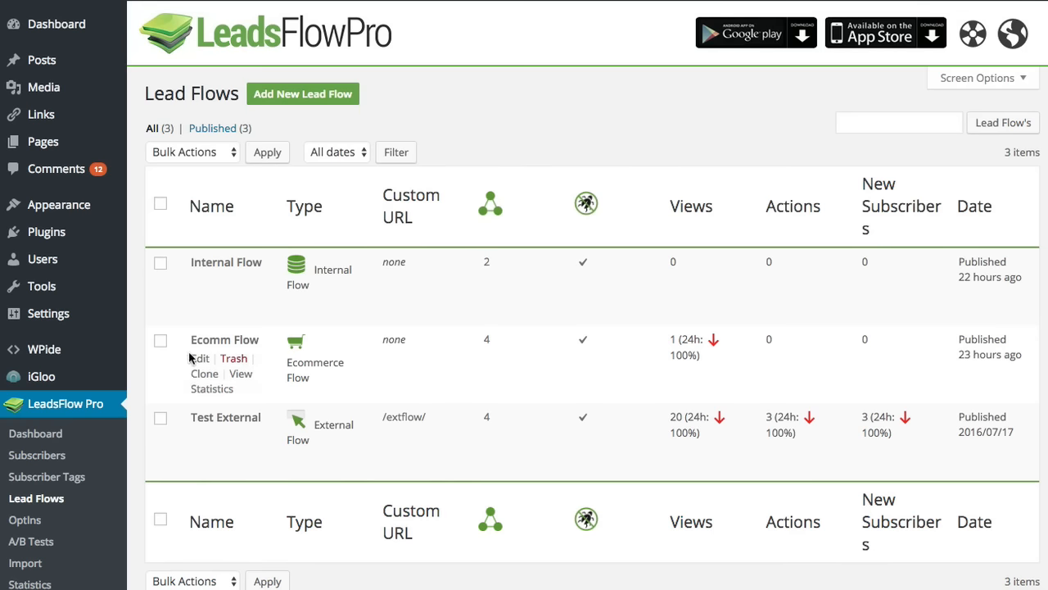
pyautogui.moveTo(201, 295)
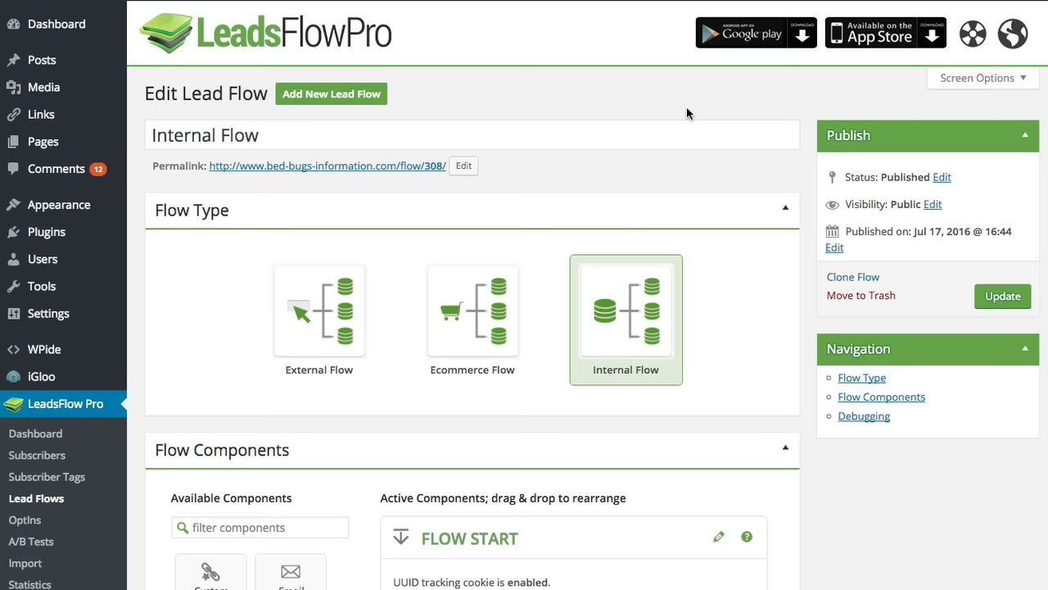
pyautogui.scroll(-4, 539, 353)
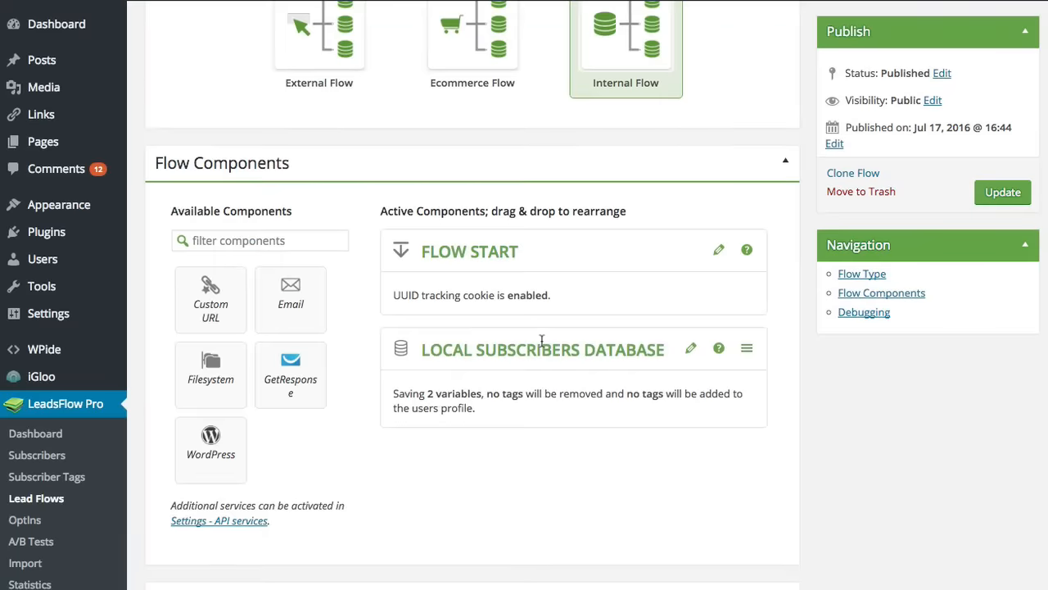
pyautogui.scroll(5, 540, 344)
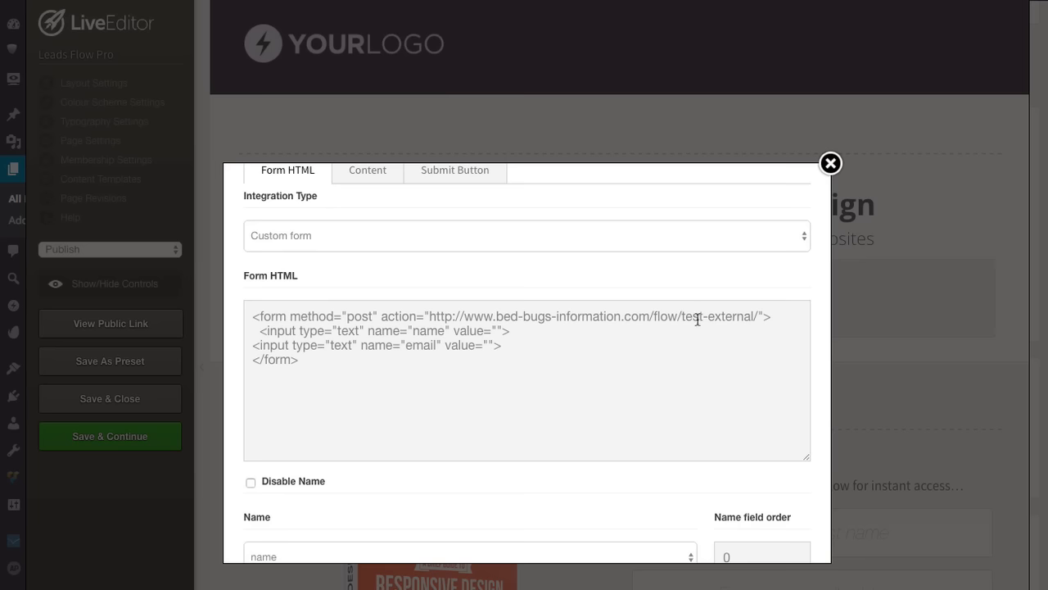
# Step: Switch to LiveEditor and highlight the custom form's HTML, including its test-external flow URL and name and email inputs
pyautogui.moveTo(695, 318); pyautogui.dragTo(746, 314)
pyautogui.moveTo(320, 361); pyautogui.dragTo(265, 306)
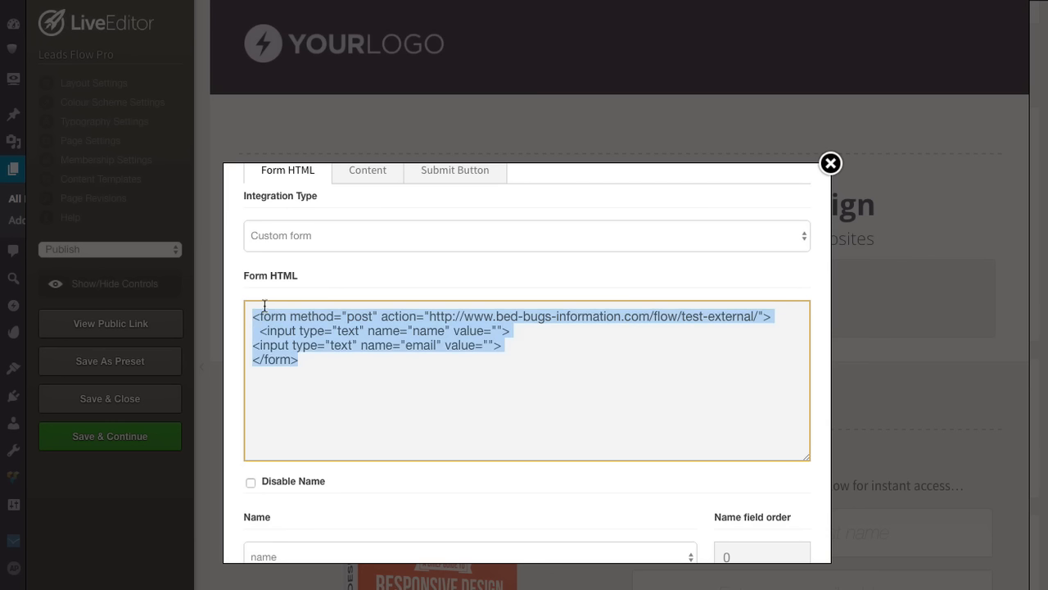
pyautogui.click(410, 352)
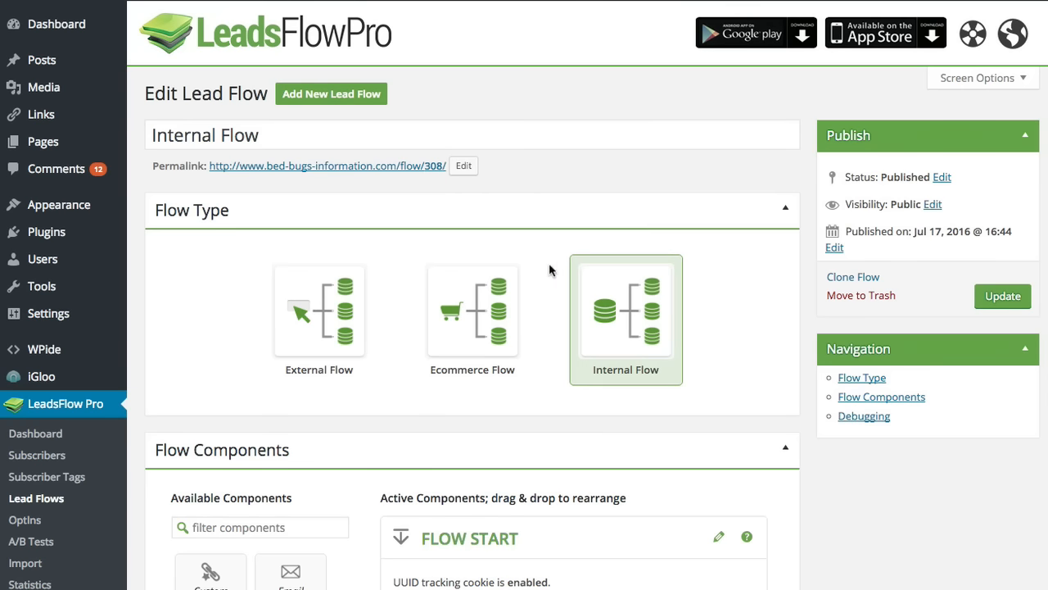
# Step: Return to Internal Flow, expand its Flow Start component to view the UUID tracking cookie setting, and collapse it again
pyautogui.scroll(-1, 551, 241)
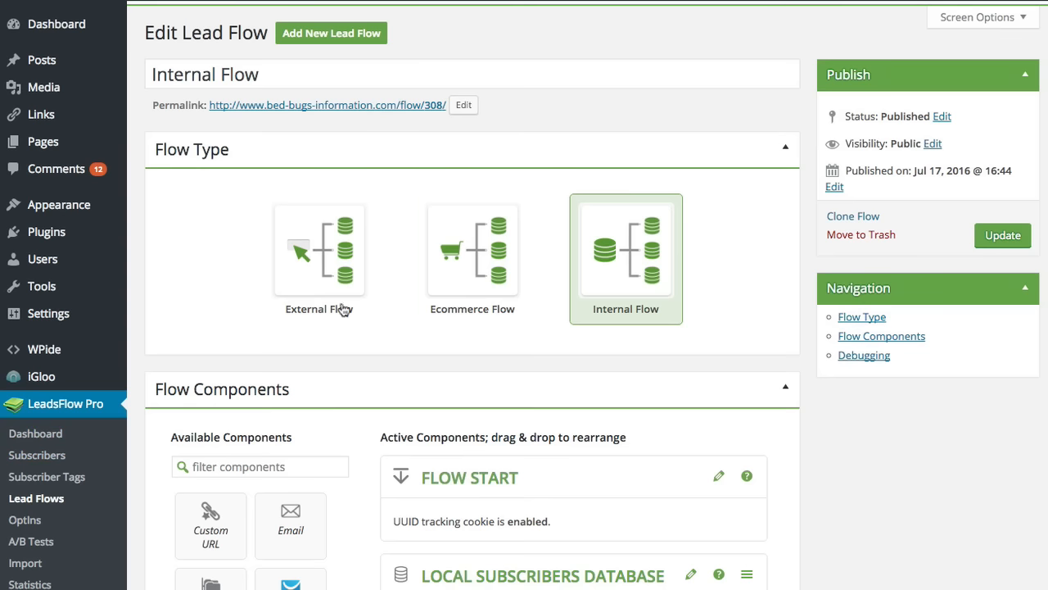
pyautogui.scroll(-3, 476, 346)
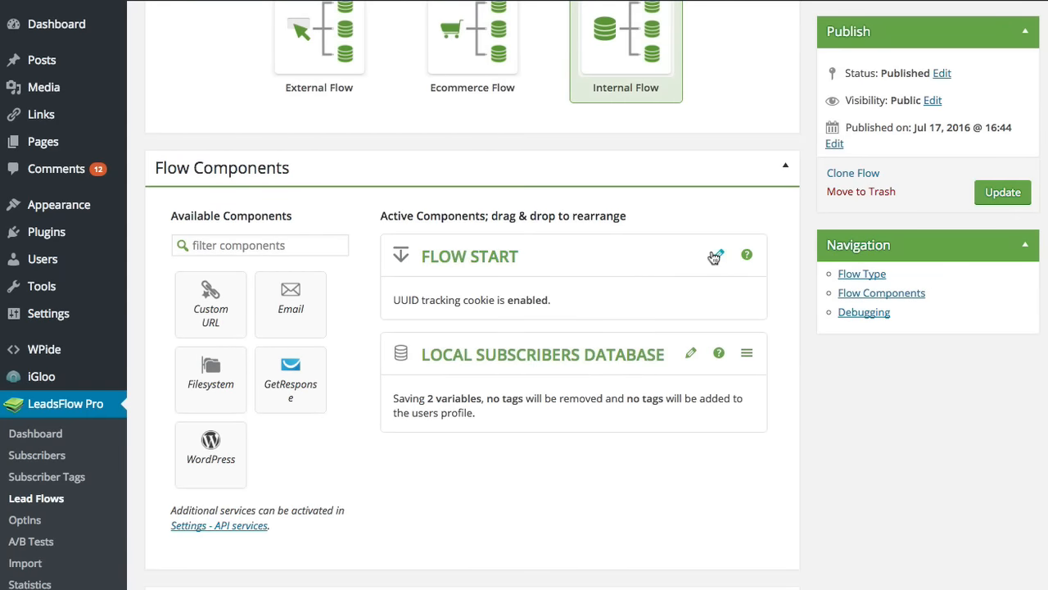
pyautogui.click(717, 256)
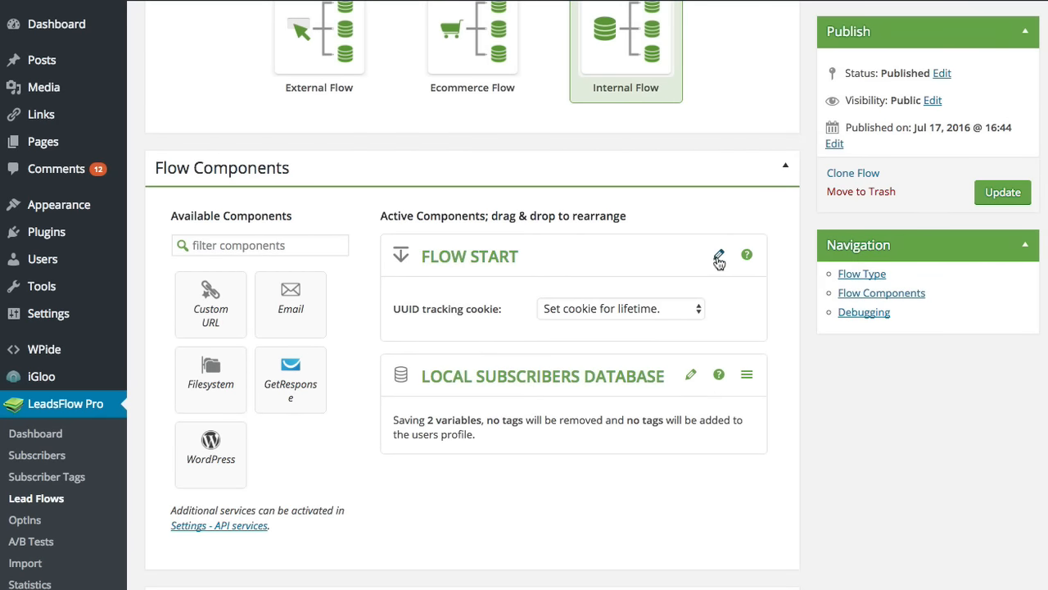
pyautogui.click(719, 260)
# Step: Review the Internal Flow's Local Subscribers Database auto-set option and subscriber variables, collapse the component, and look back over the flow type
pyautogui.click(691, 354)
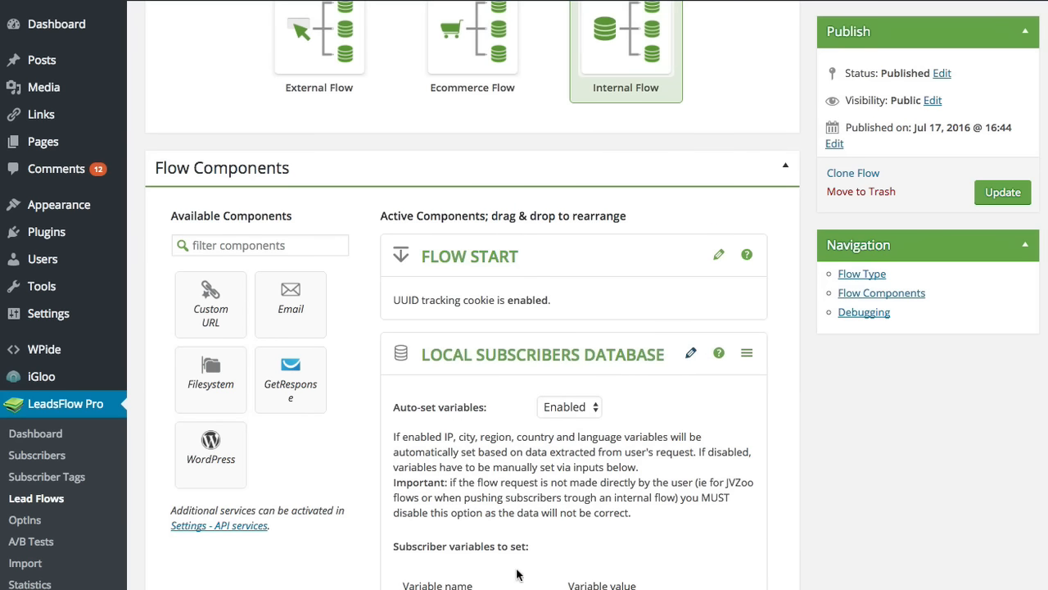
pyautogui.scroll(-5, 549, 540)
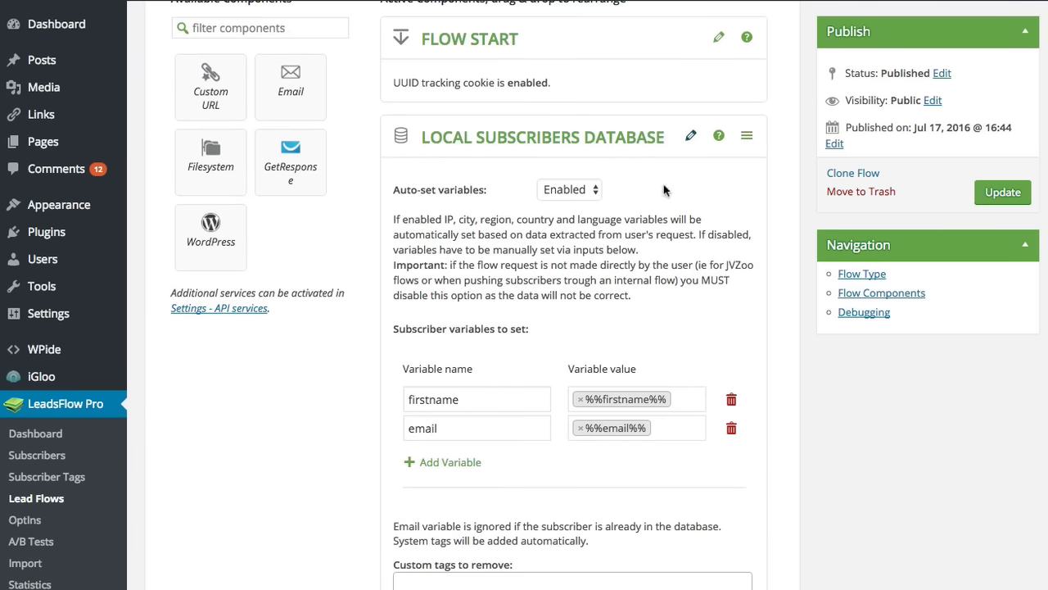
pyautogui.click(689, 141)
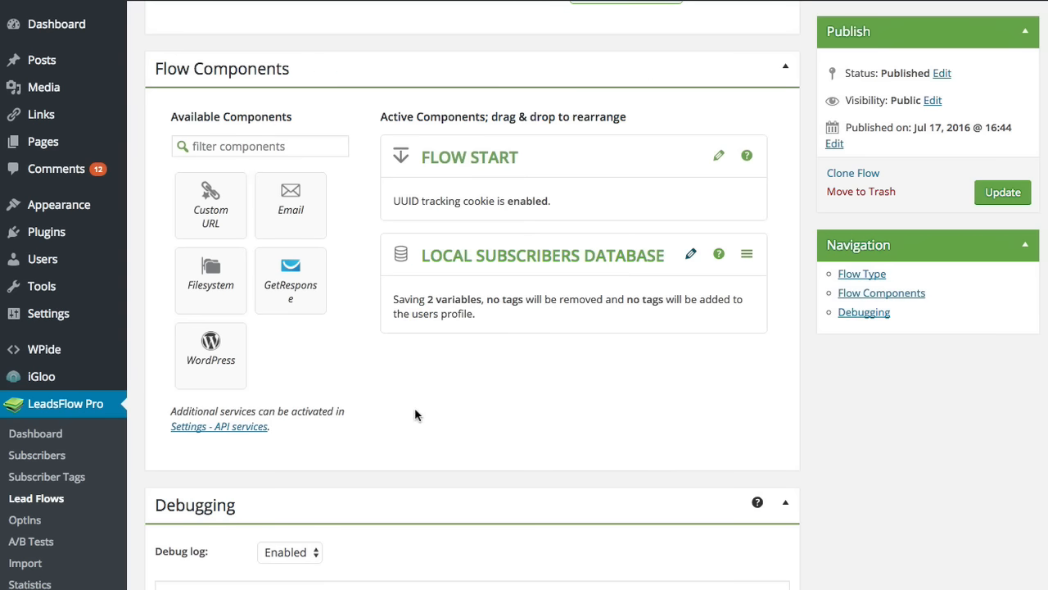
pyautogui.scroll(5, 407, 377)
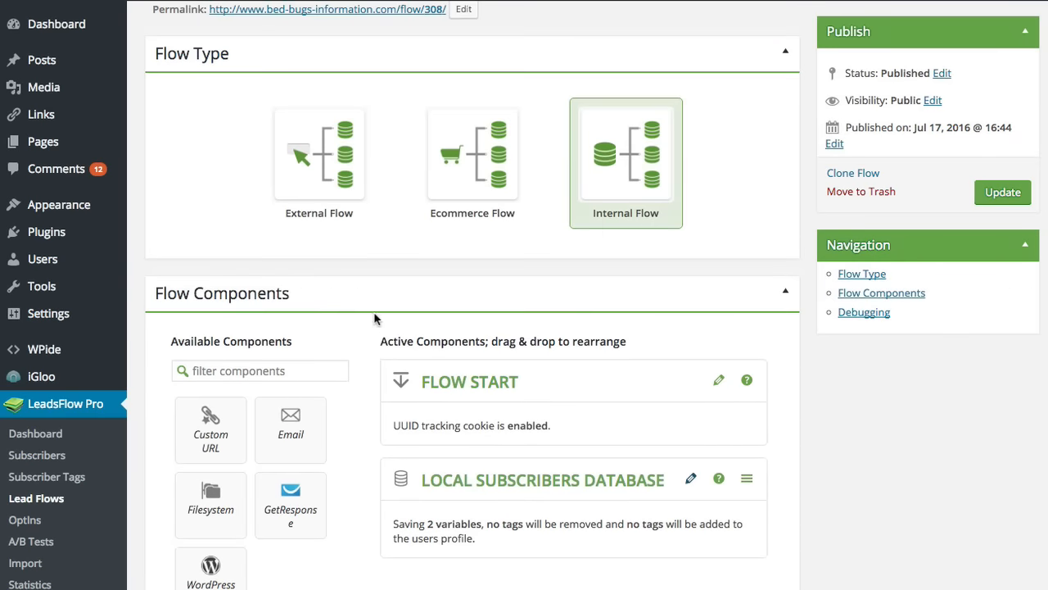
pyautogui.scroll(-1, 372, 319)
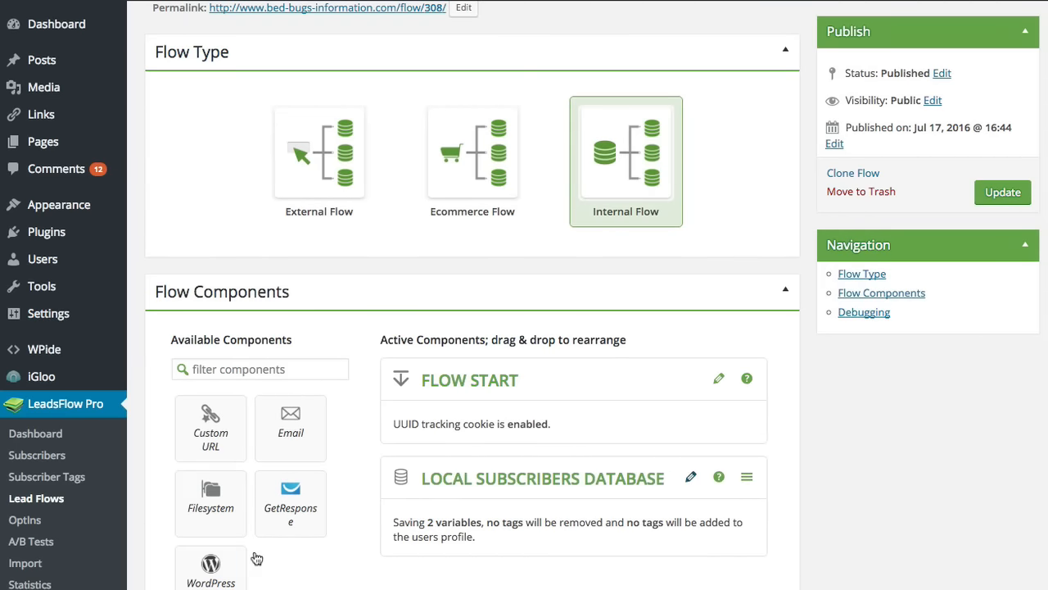
# Step: Go to the OptIns list, add a new optin titled "Optin 5", and set its optin type to Popup
pyautogui.click(380, 295)
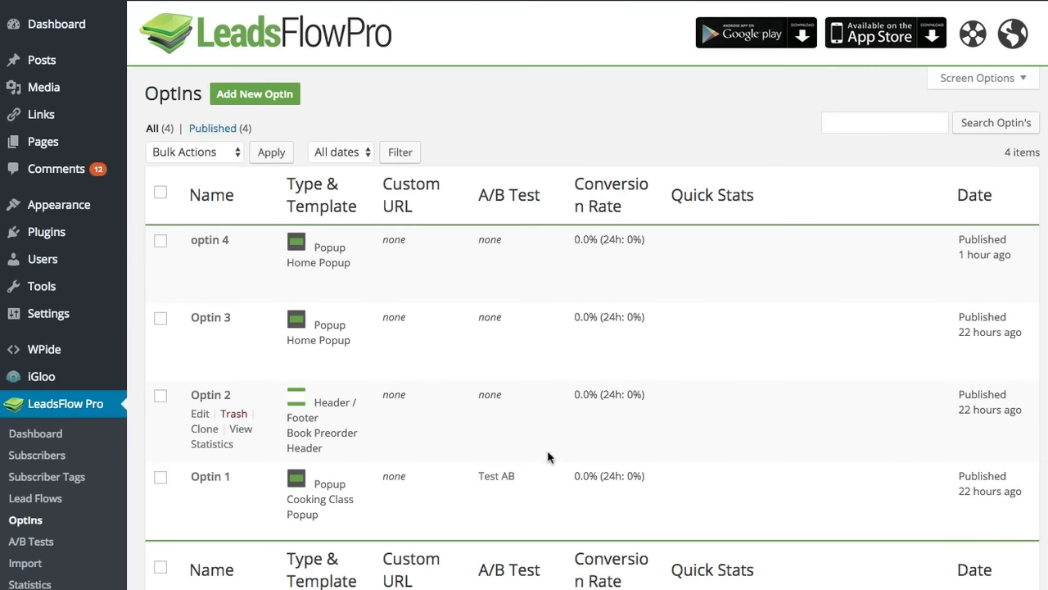
pyautogui.moveTo(233, 278)
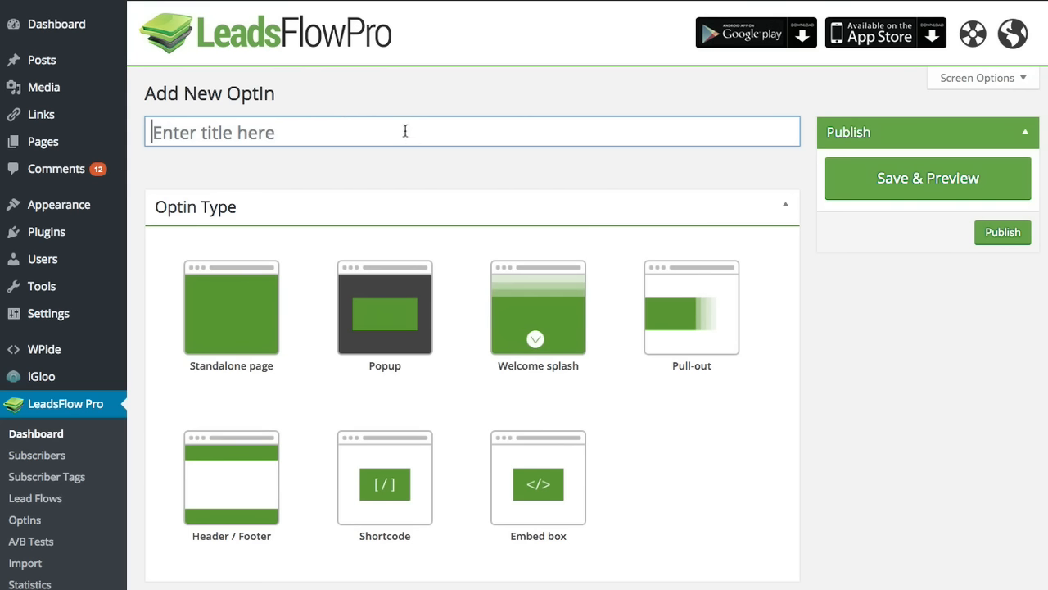
pyautogui.write('Optin 5')
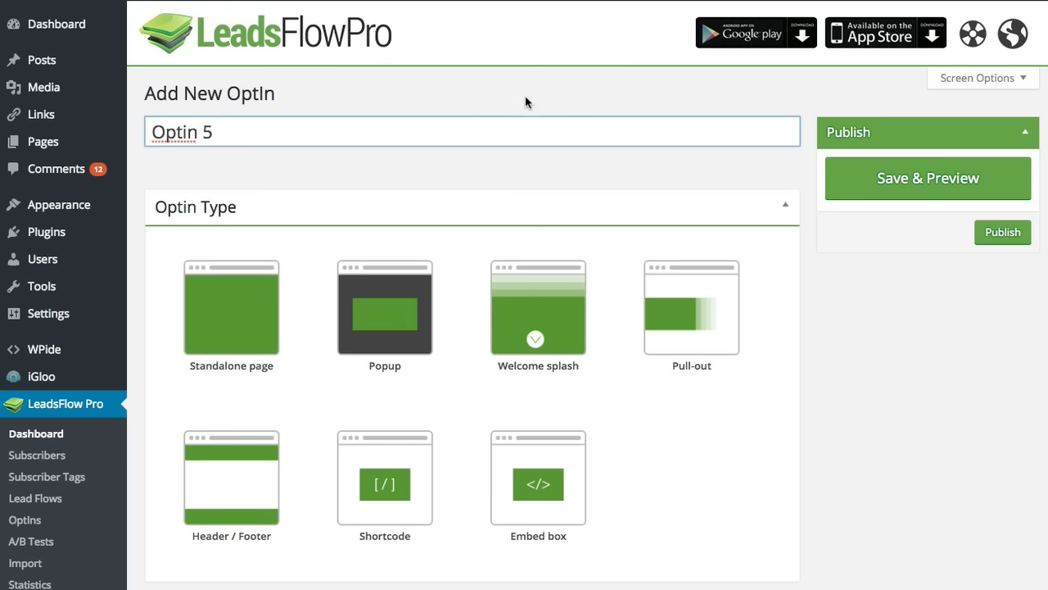
pyautogui.press('Tab')
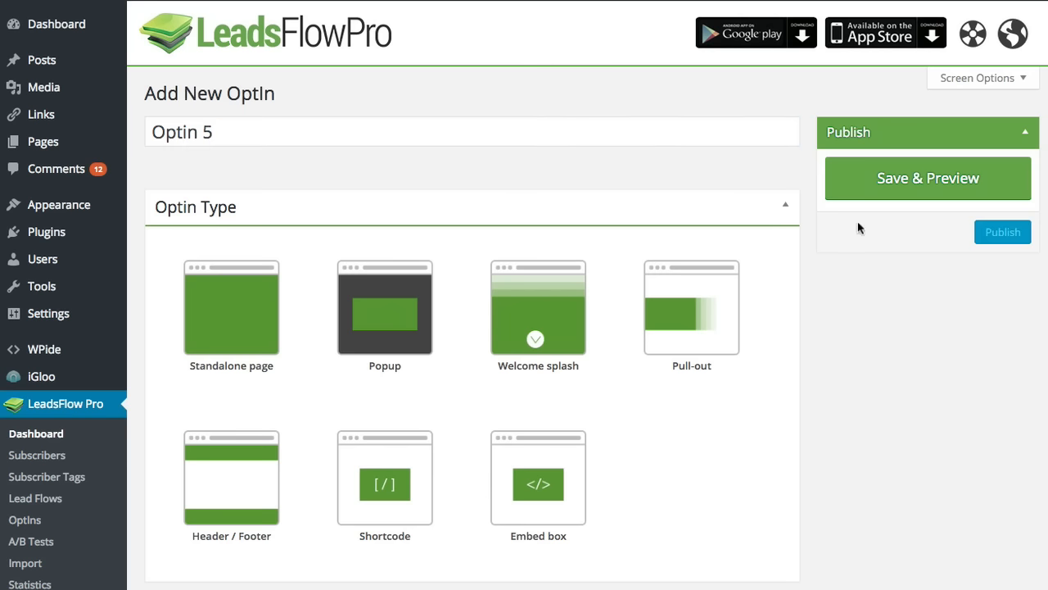
pyautogui.scroll(-3, 852, 339)
pyautogui.scroll(-1, 852, 345)
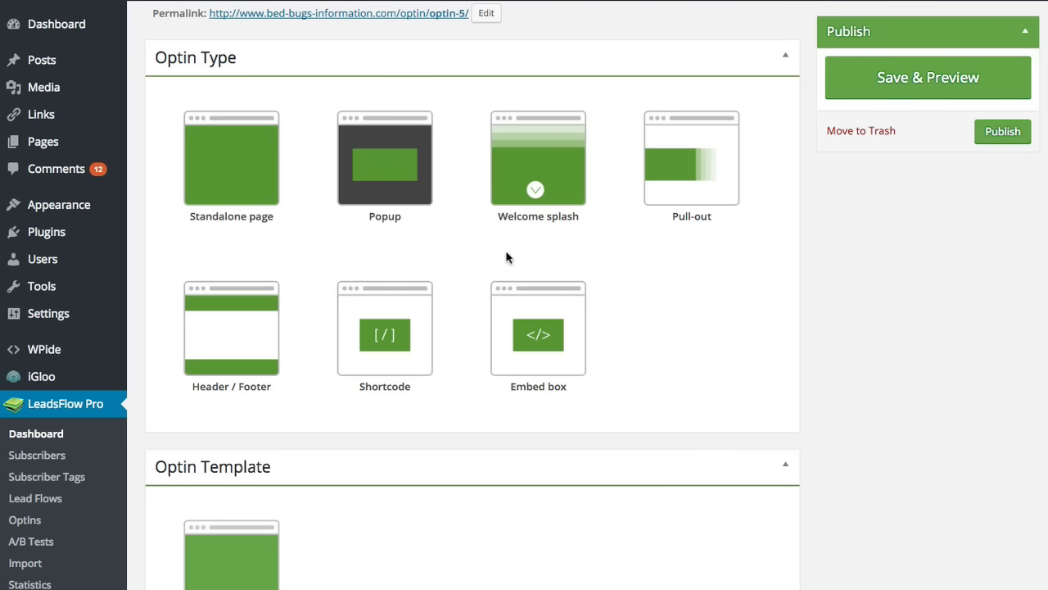
pyautogui.click(383, 175)
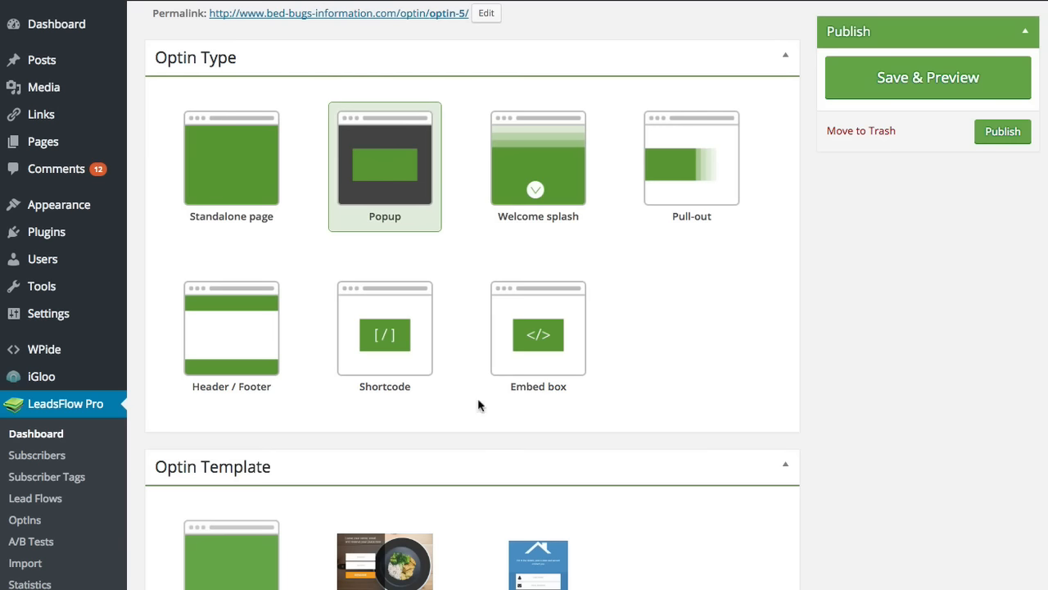
pyautogui.scroll(-1, 784, 400)
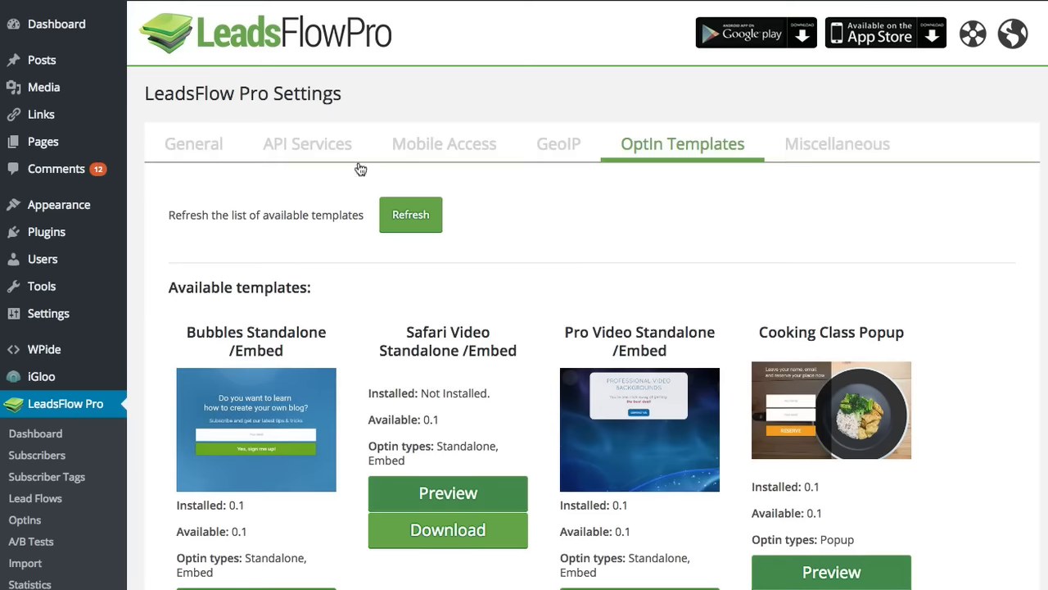
# Step: Open the OptIn Templates settings and browse the available templates, checking their optin types and preview and download options
pyautogui.scroll(-2, 444, 317)
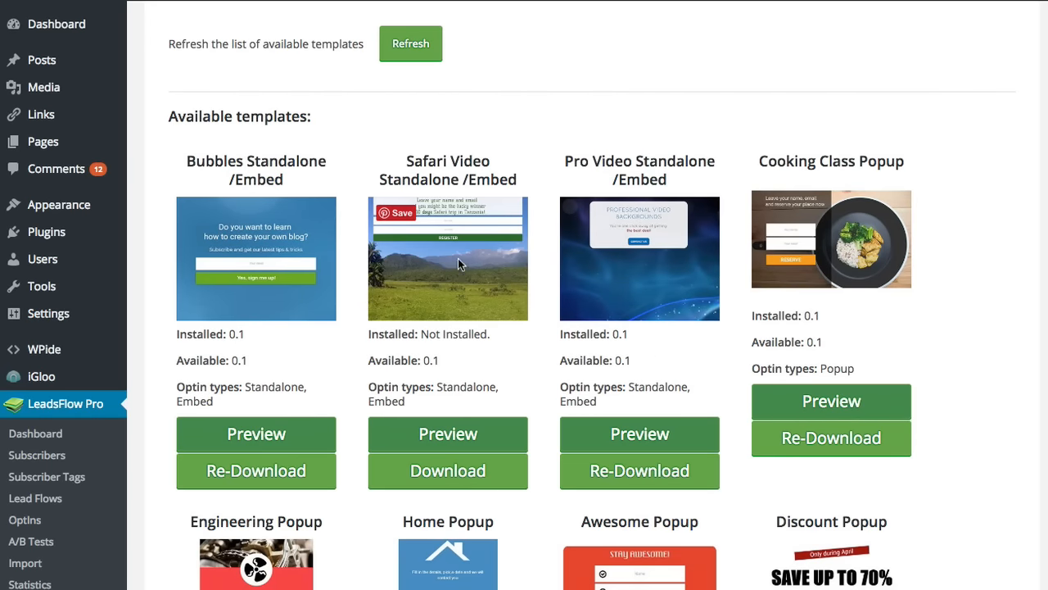
pyautogui.scroll(-1, 453, 382)
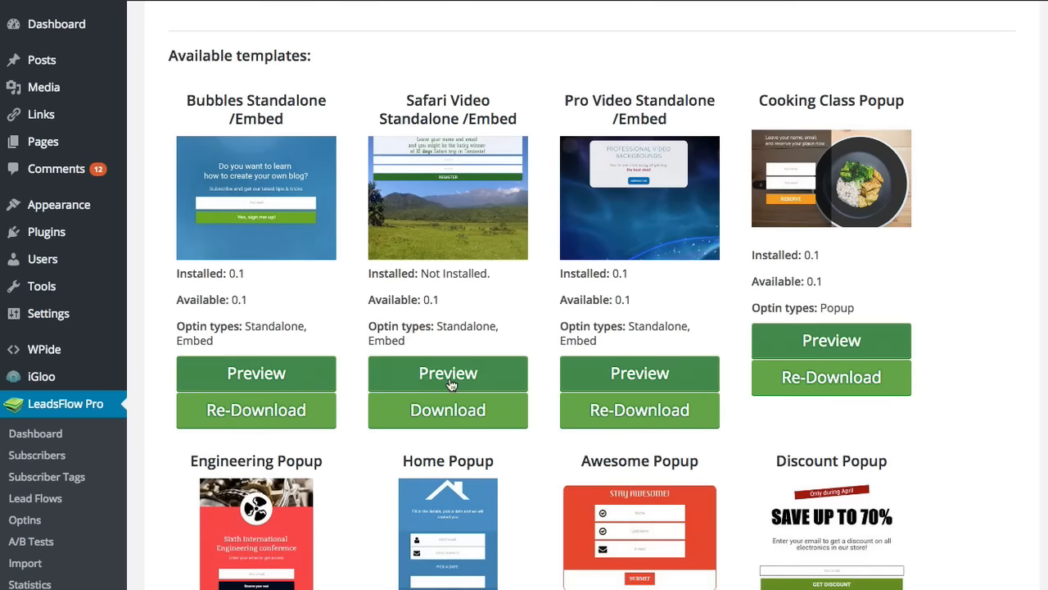
pyautogui.moveTo(264, 326); pyautogui.dragTo(294, 328)
pyautogui.click(200, 338)
pyautogui.scroll(-3, 639, 286)
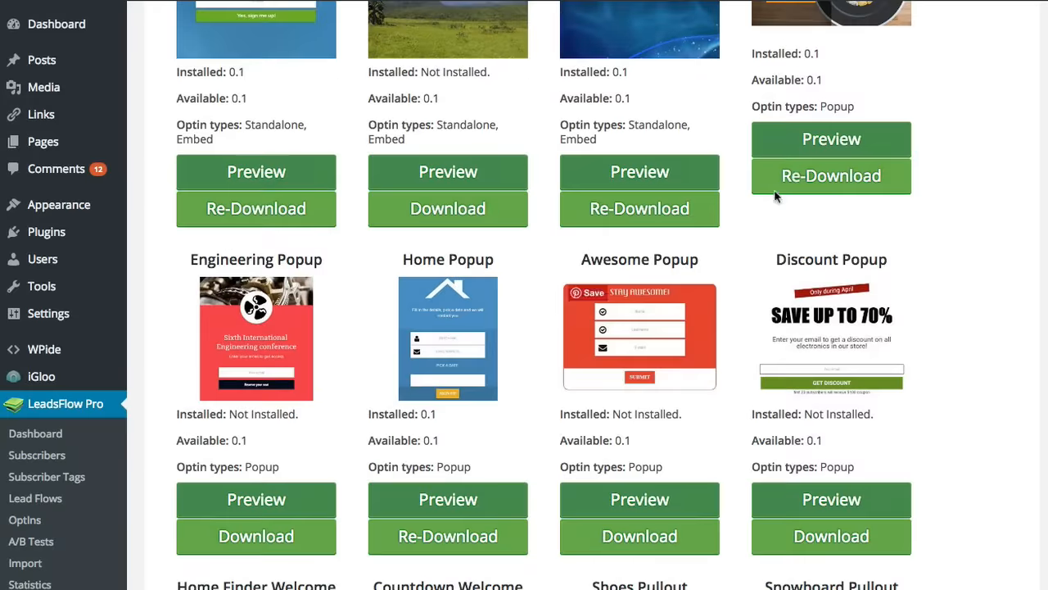
pyautogui.scroll(-2, 491, 410)
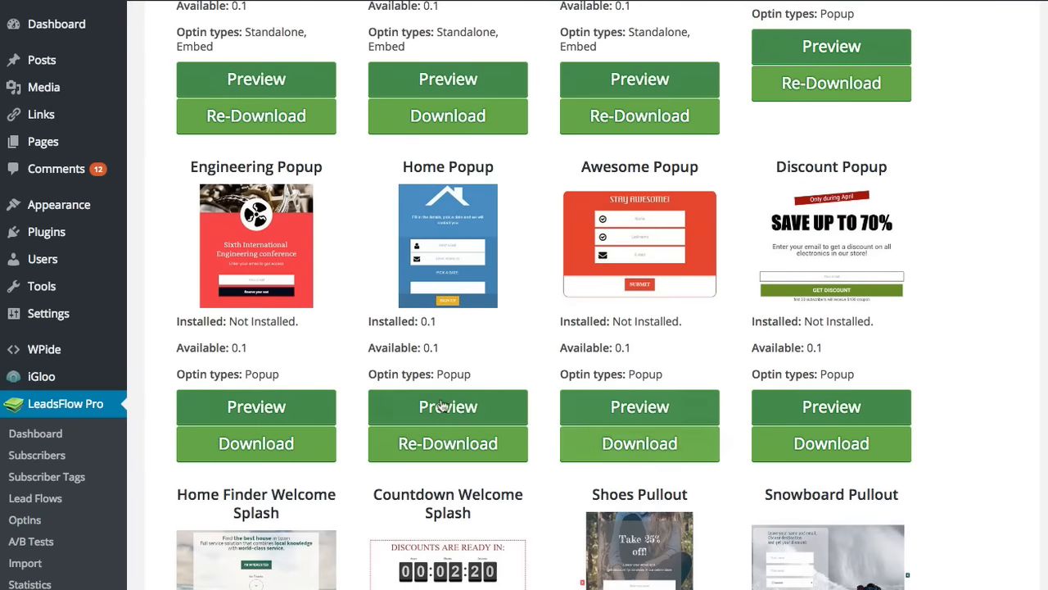
pyautogui.scroll(-2, 527, 421)
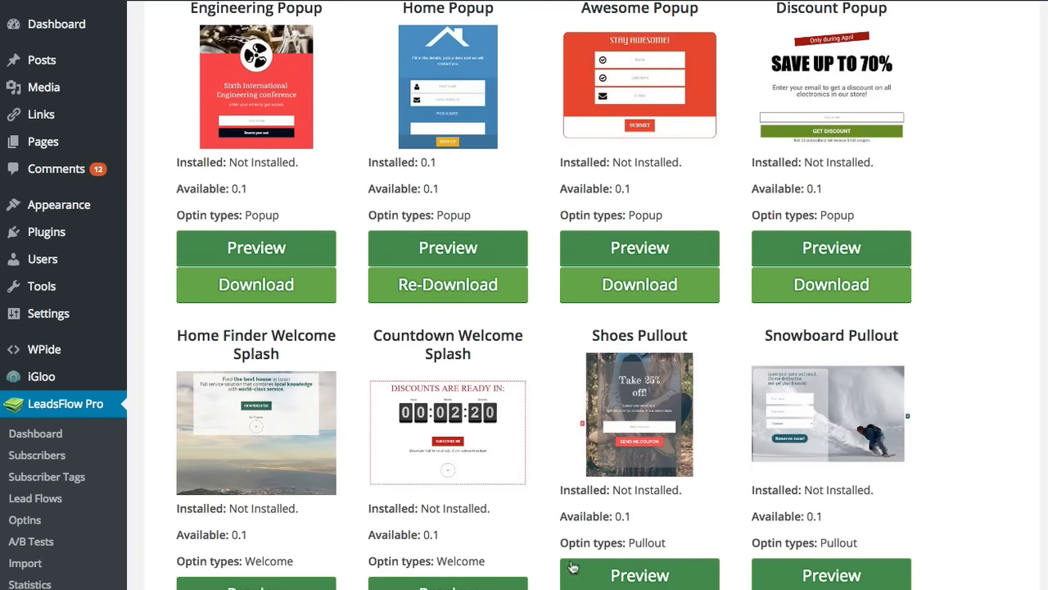
pyautogui.scroll(-1, 519, 565)
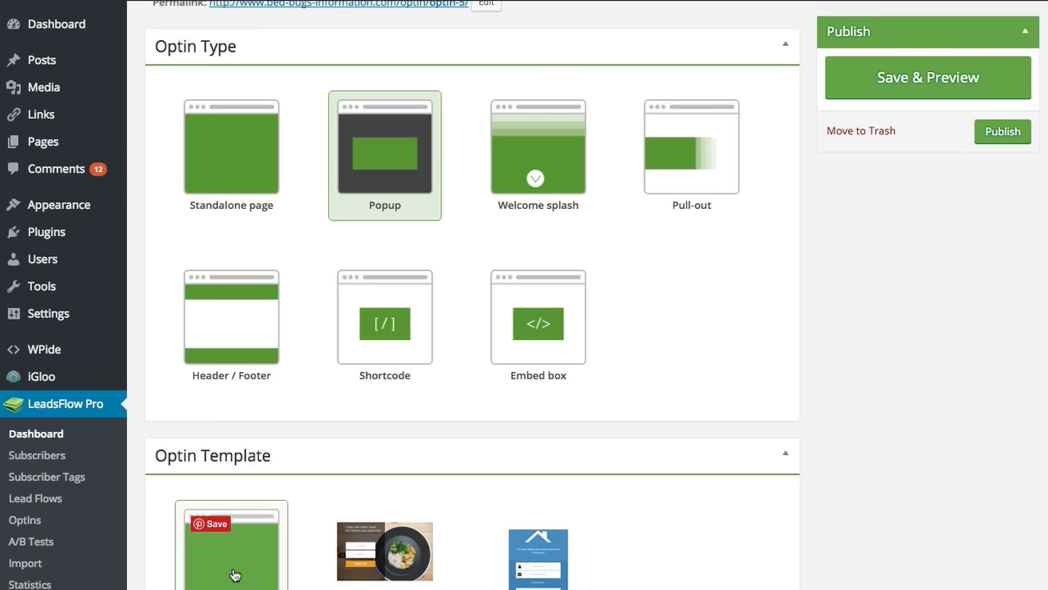
# Step: Apply the Cooking Class Popup template to Optin 5, stay on the page, and publish the optin
pyautogui.click(385, 550)
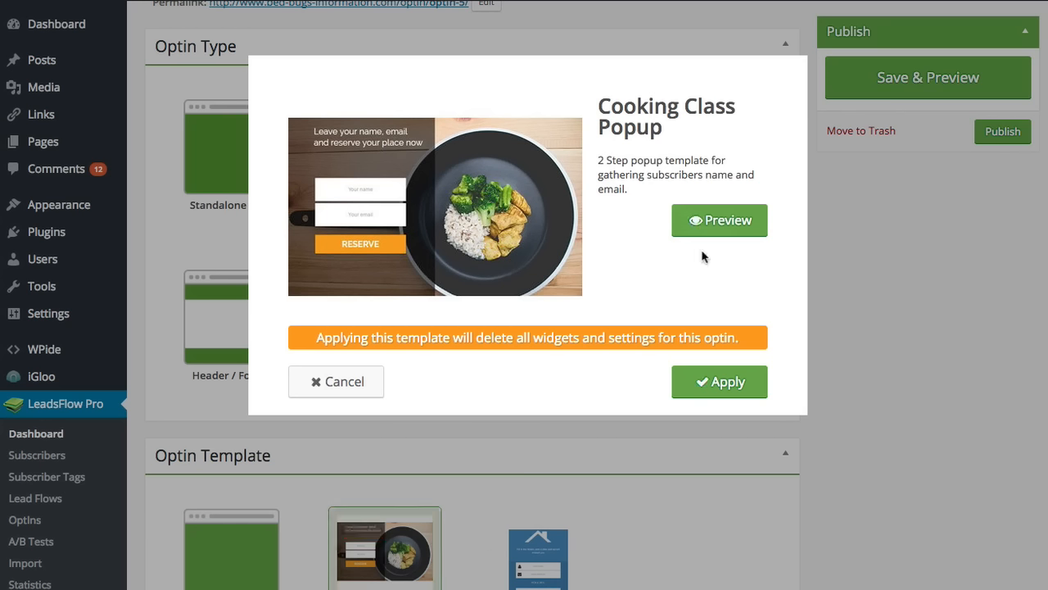
pyautogui.click(754, 382)
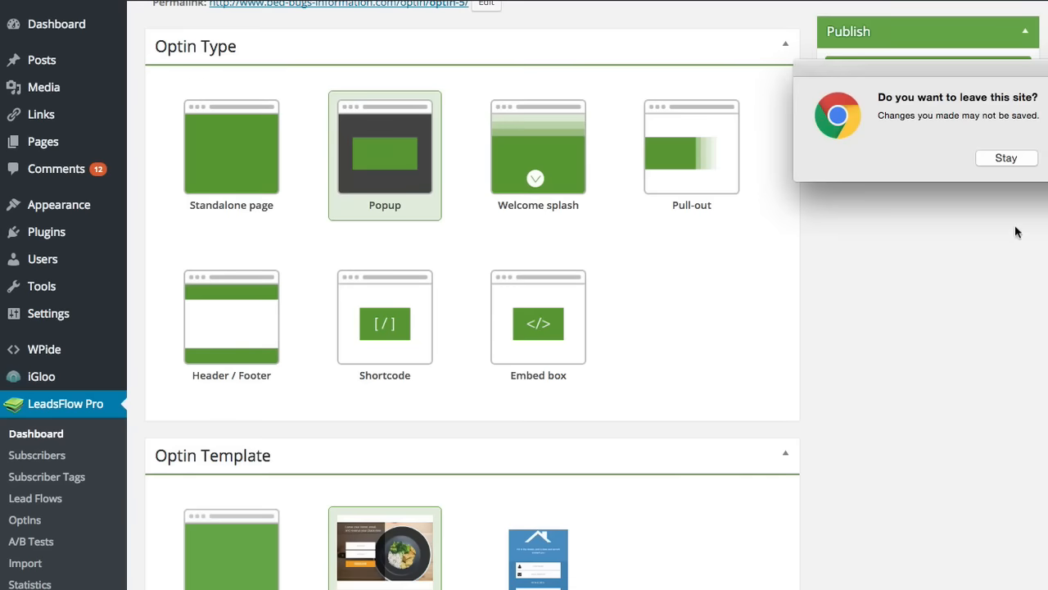
pyautogui.click(1022, 160)
pyautogui.click(1004, 132)
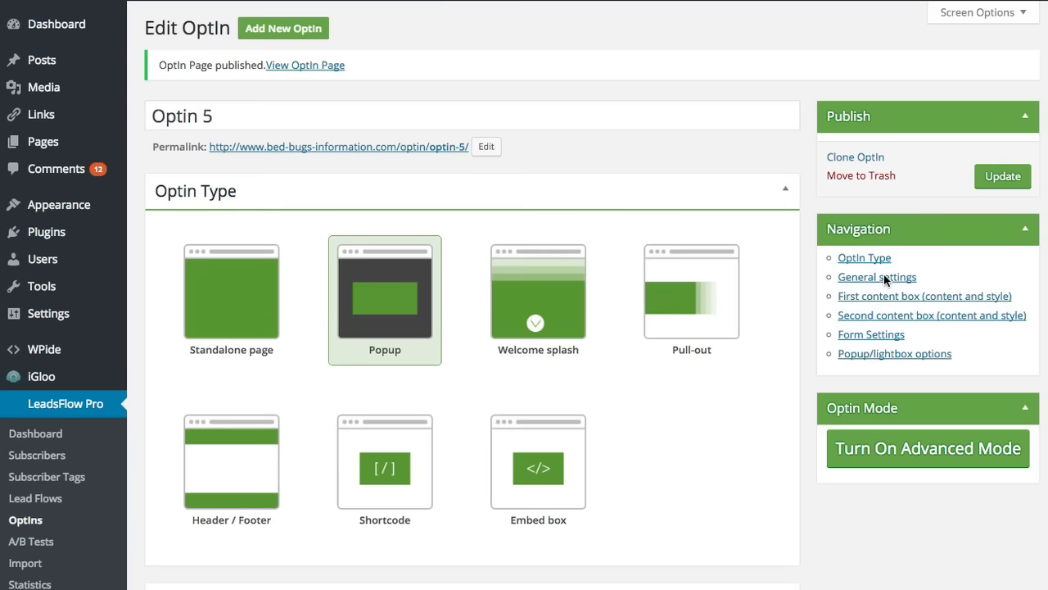
# Step: Reopen the Cooking Class Popup template's details, cancel without reapplying it, and view the optin's General Settings
pyautogui.scroll(-4, 710, 447)
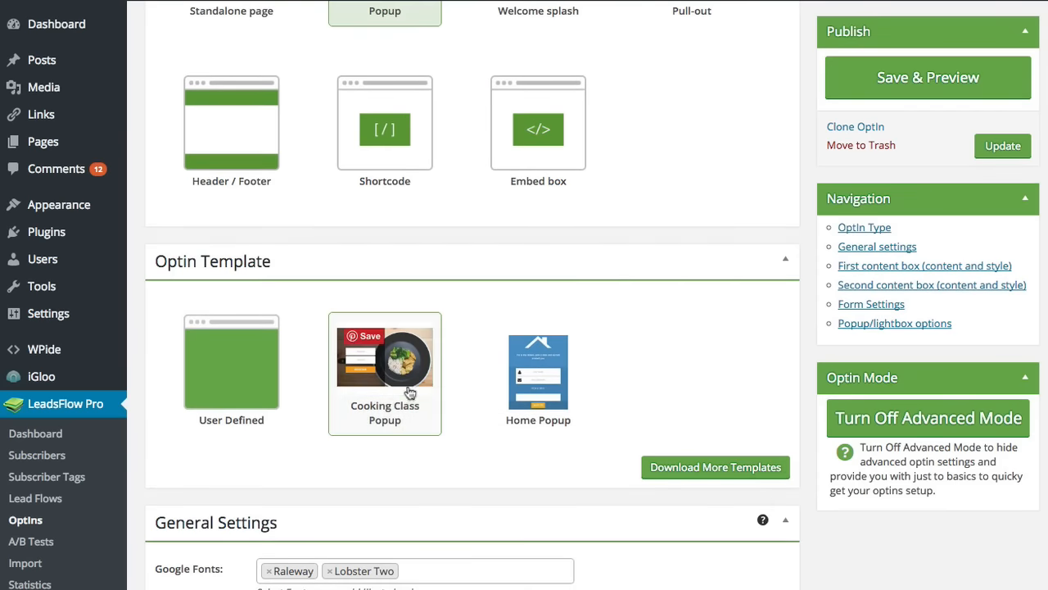
pyautogui.click(376, 381)
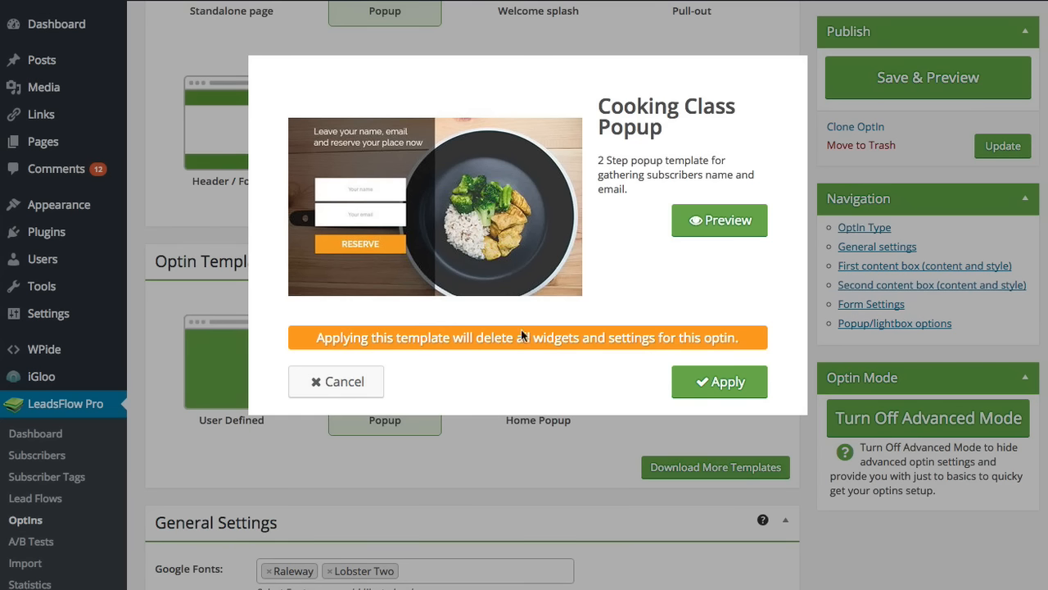
pyautogui.click(342, 381)
pyautogui.scroll(-5, 928, 570)
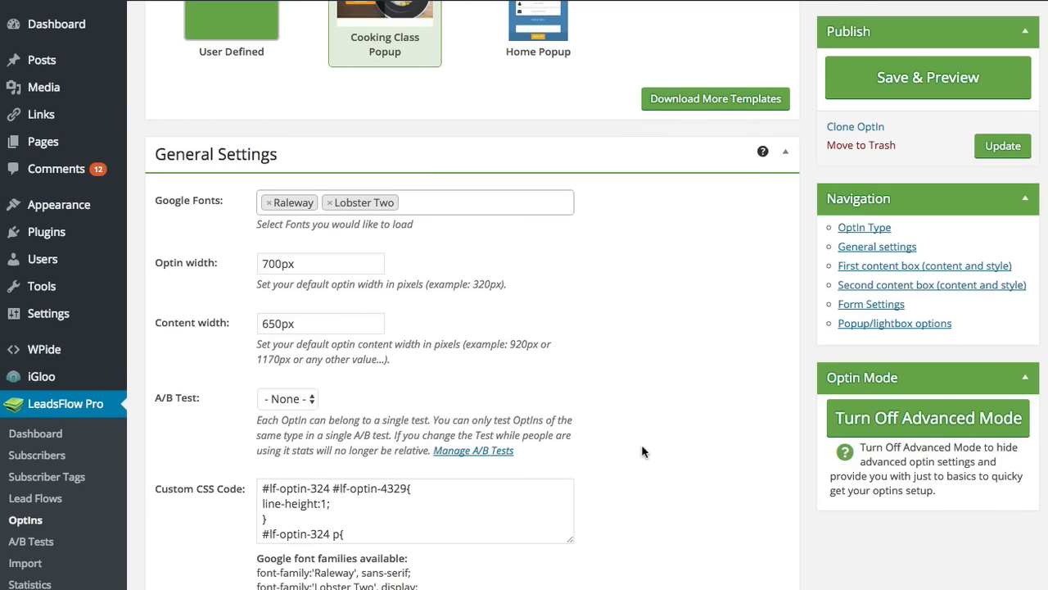
# Step: Review the optin's General Settings and check the available A/B Test choices, leaving the selection at None
pyautogui.scroll(3, 662, 367)
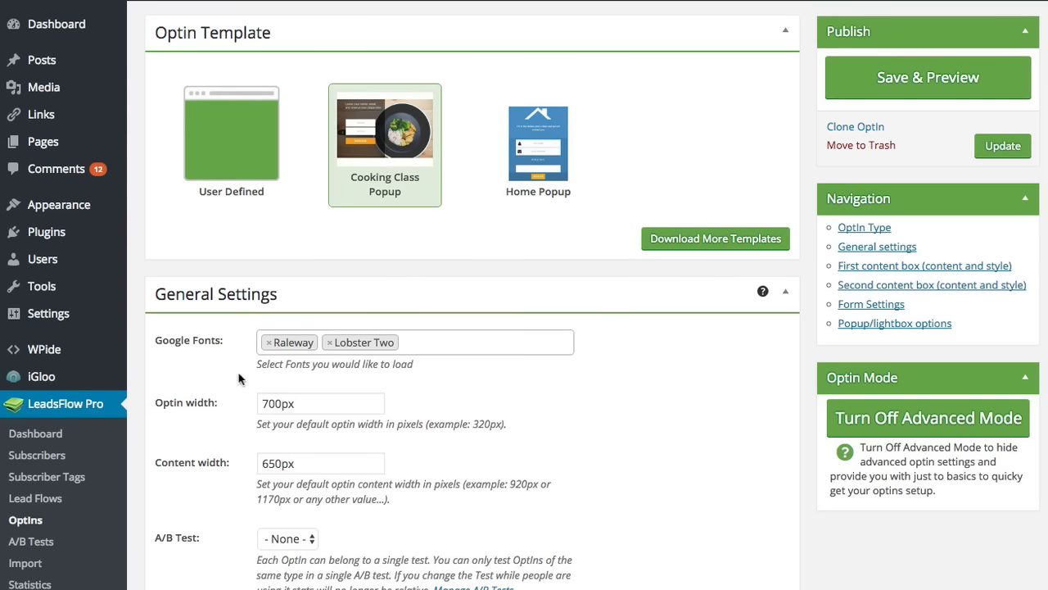
pyautogui.scroll(-3, 710, 453)
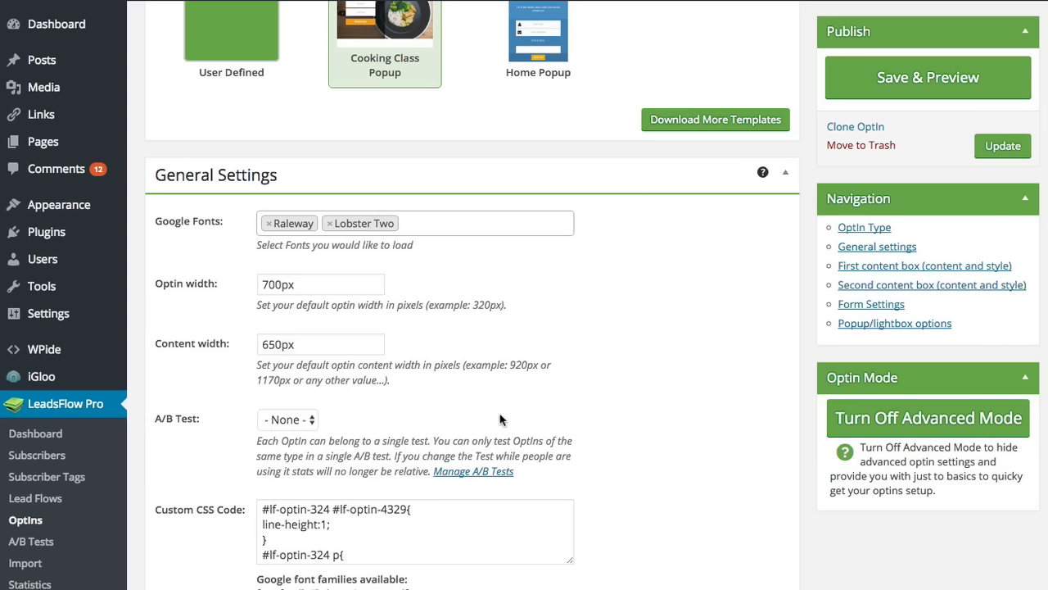
pyautogui.click(312, 420)
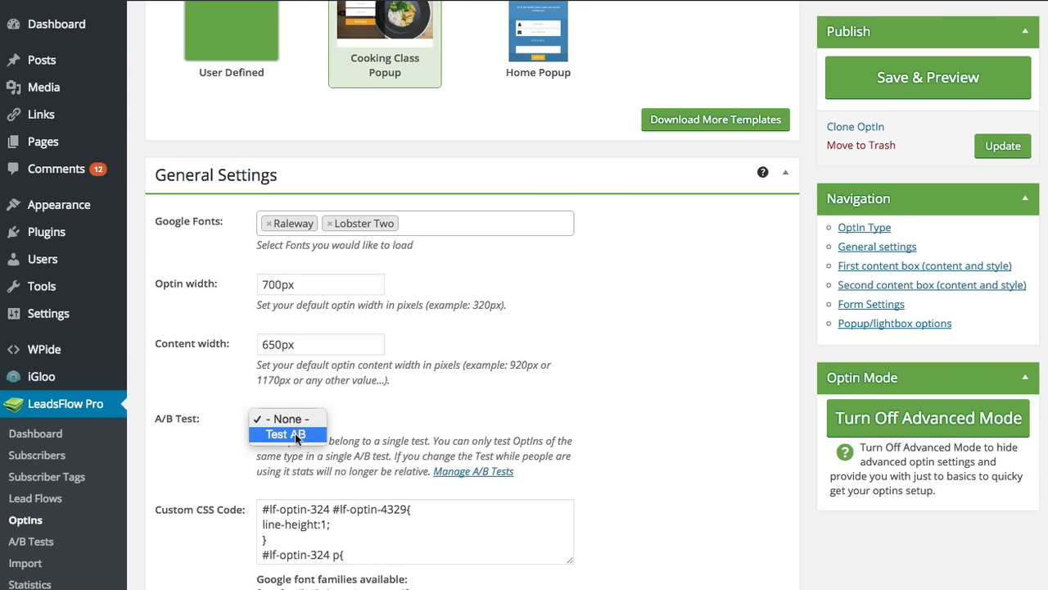
pyautogui.click(619, 418)
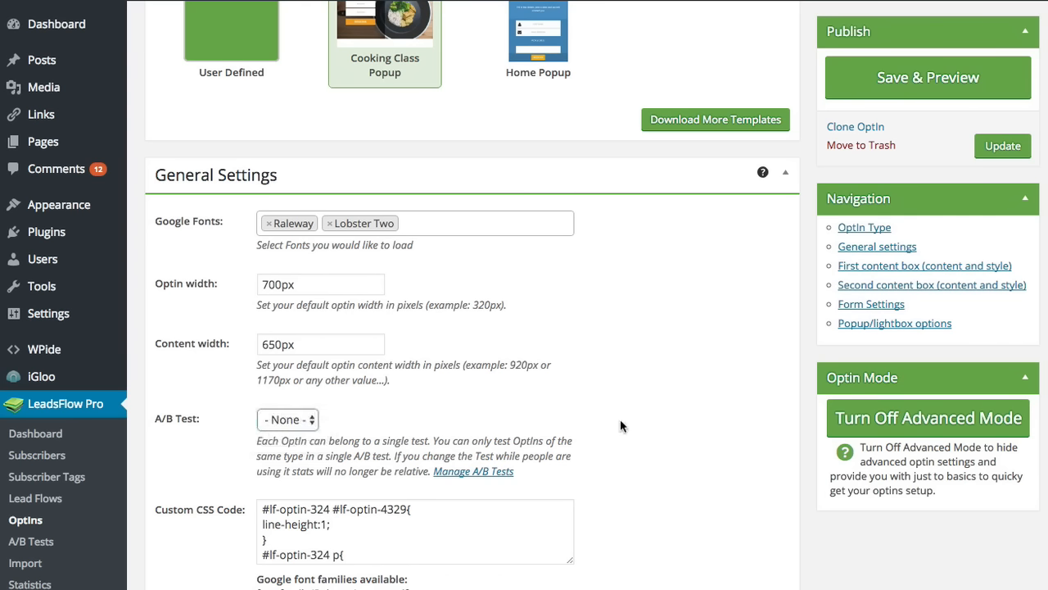
# Step: Open the A/B Tests list in a new browser tab and open Test AB for editing
pyautogui.rightClick(36, 540)
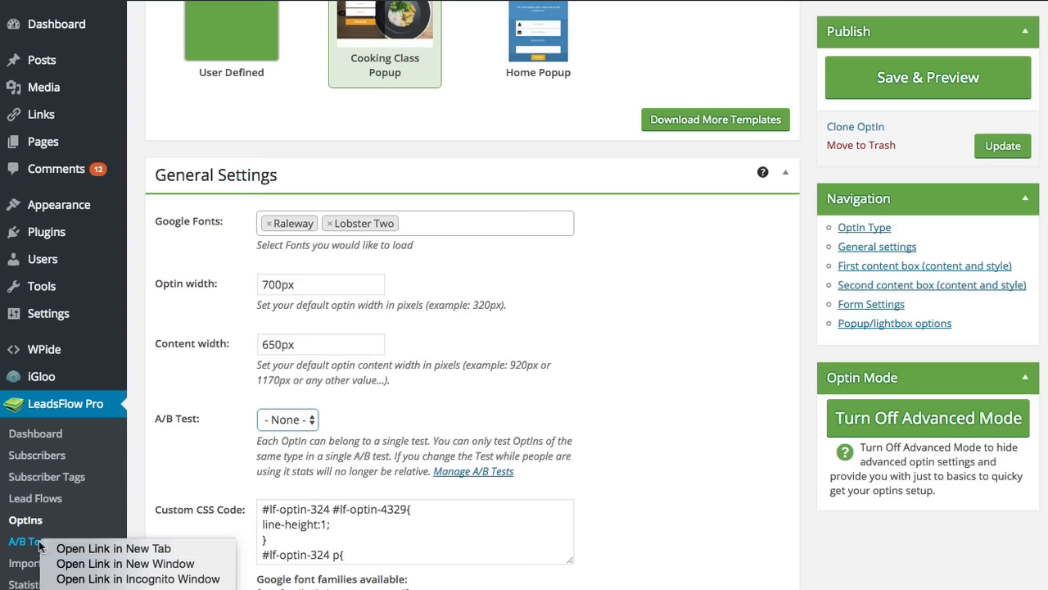
pyautogui.click(82, 547)
pyautogui.hotkey('ctrl', 'Tab')
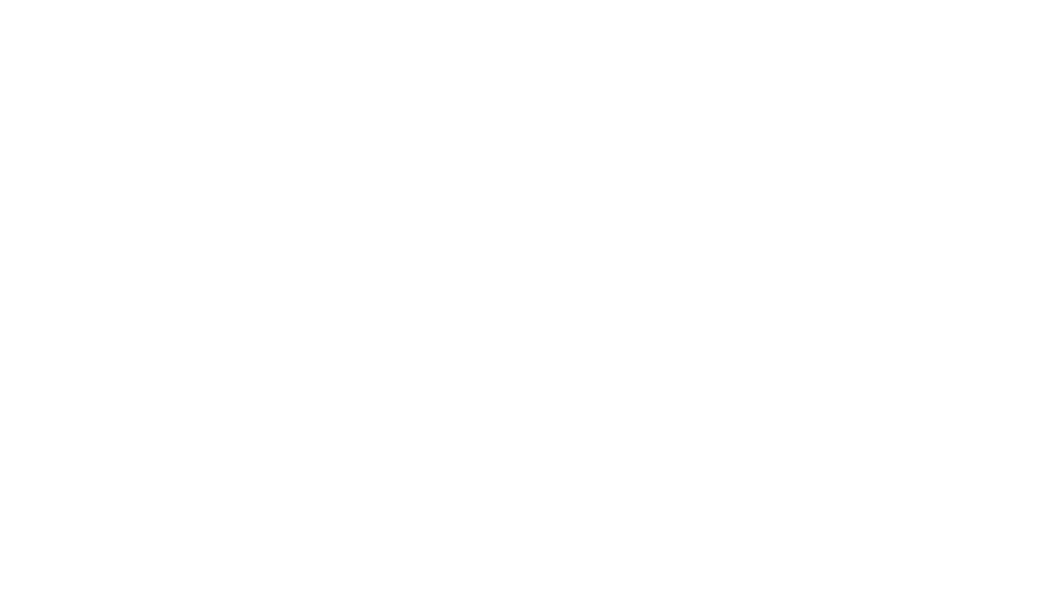
pyautogui.moveTo(298, 280)
pyautogui.click(199, 258)
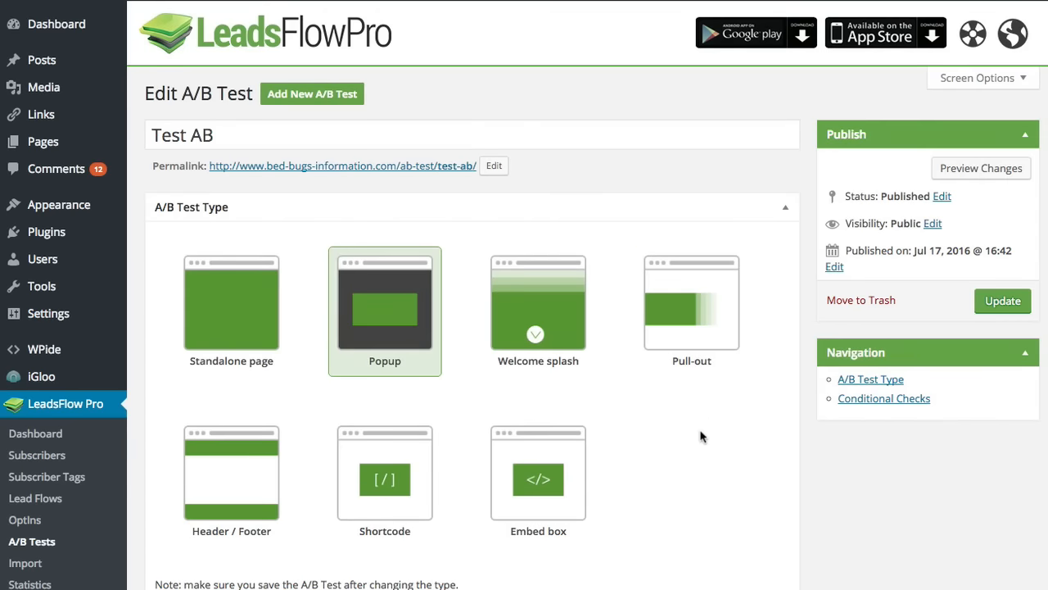
# Step: Check the subscribed-user filter, logged-in-user filter and per-user limit options in Test AB's conditionals without changing them
pyautogui.scroll(-5, 671, 437)
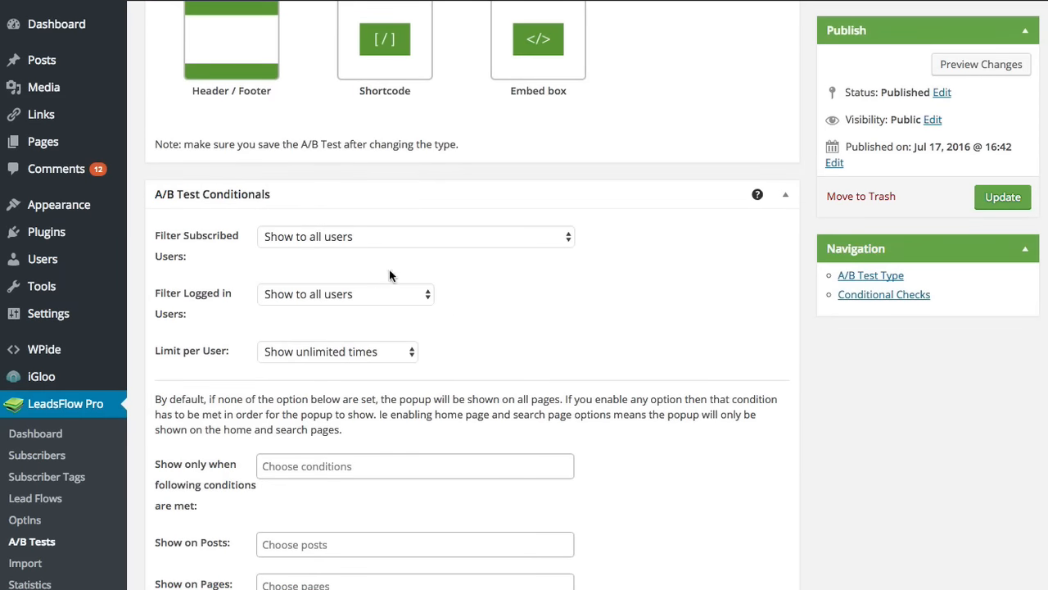
pyautogui.click(339, 240)
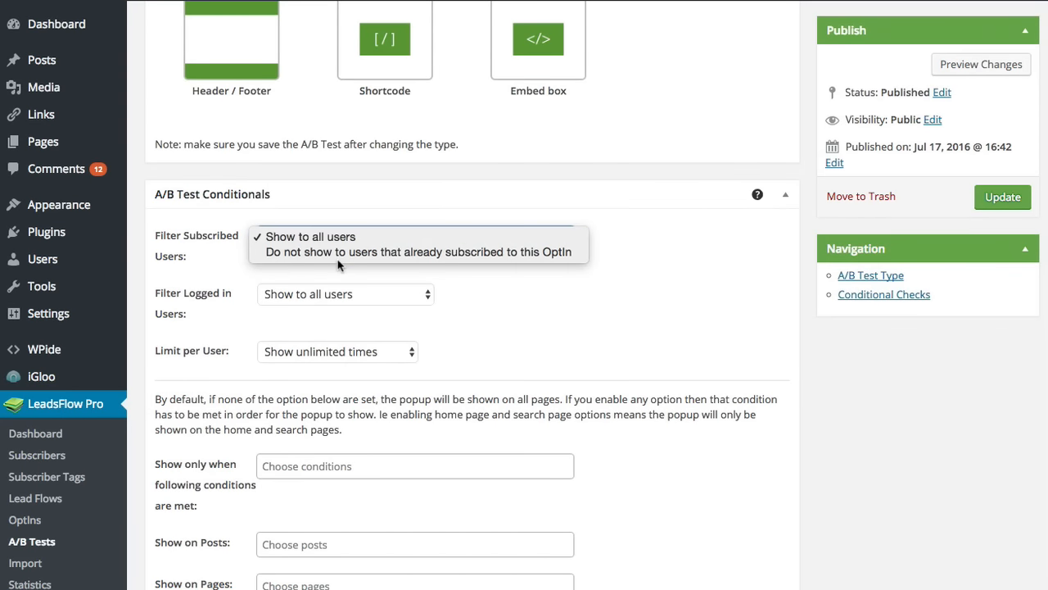
pyautogui.click(676, 304)
pyautogui.click(376, 295)
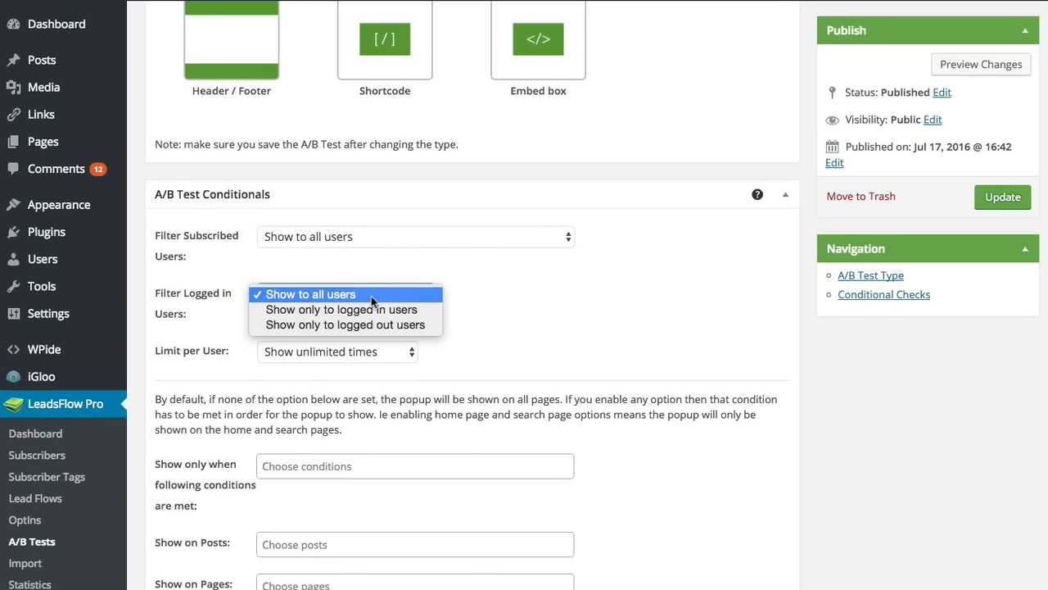
pyautogui.click(568, 306)
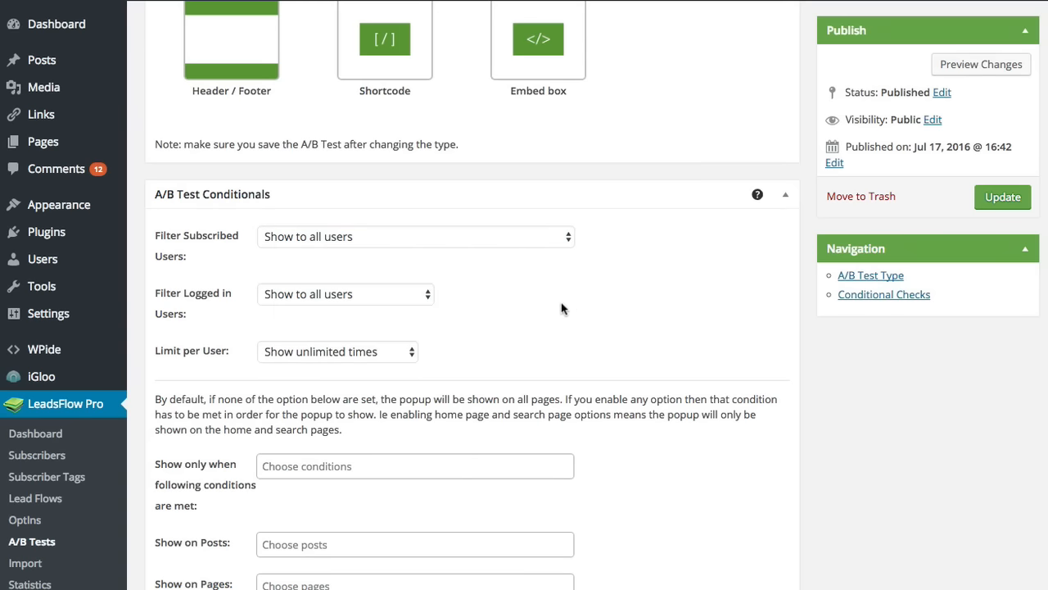
pyautogui.click(382, 352)
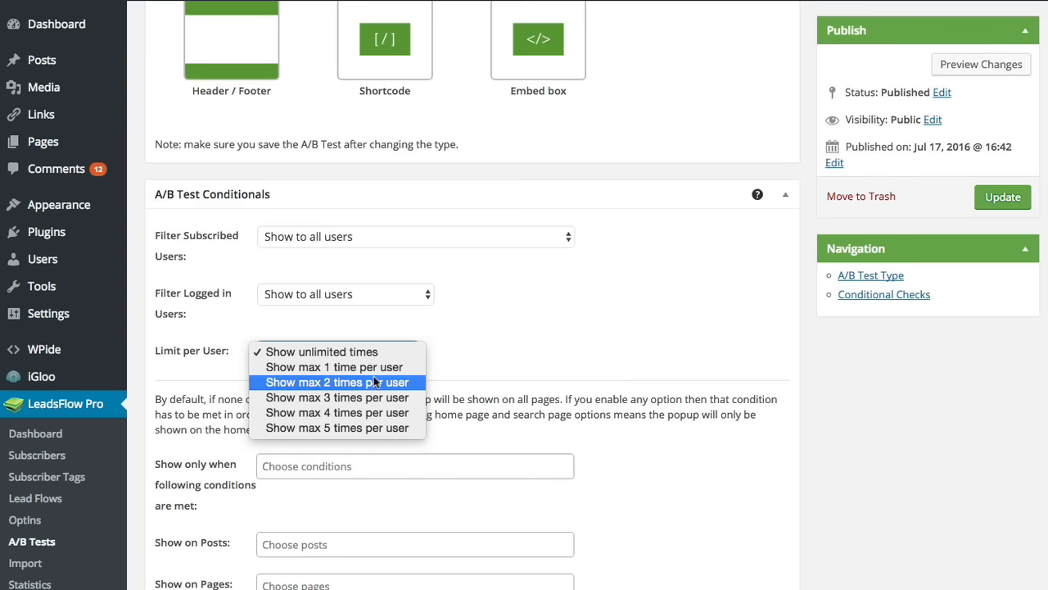
pyautogui.click(533, 335)
# Step: Browse the display condition and Show on Posts choices for Test AB without selecting any, and return to the optin editor
pyautogui.click(308, 465)
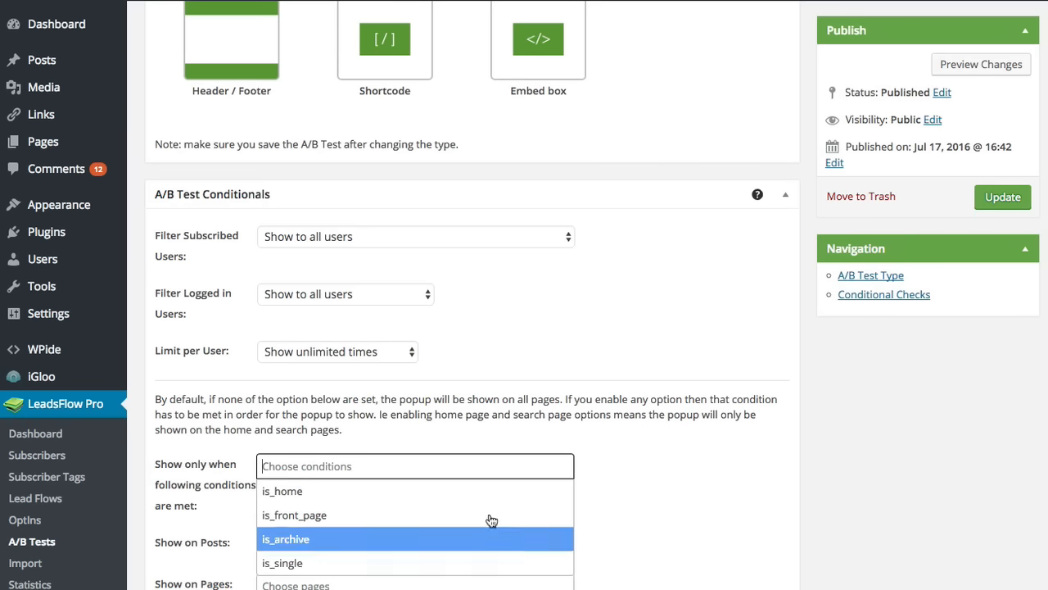
pyautogui.click(710, 449)
pyautogui.click(304, 543)
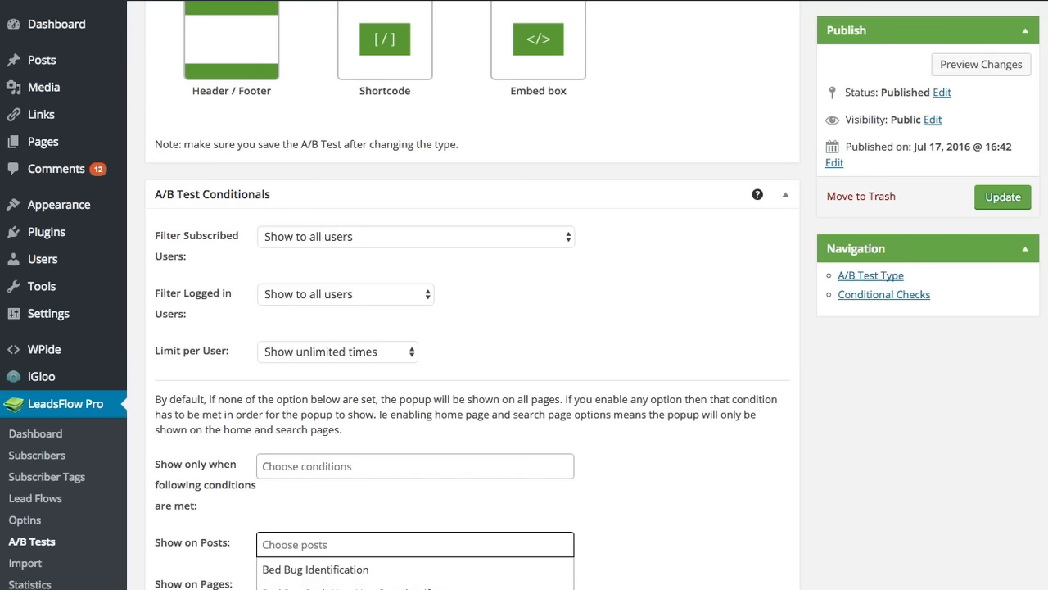
pyautogui.scroll(-2, 385, 583)
pyautogui.scroll(3, 385, 585)
pyautogui.click(884, 502)
pyautogui.scroll(-2, 859, 508)
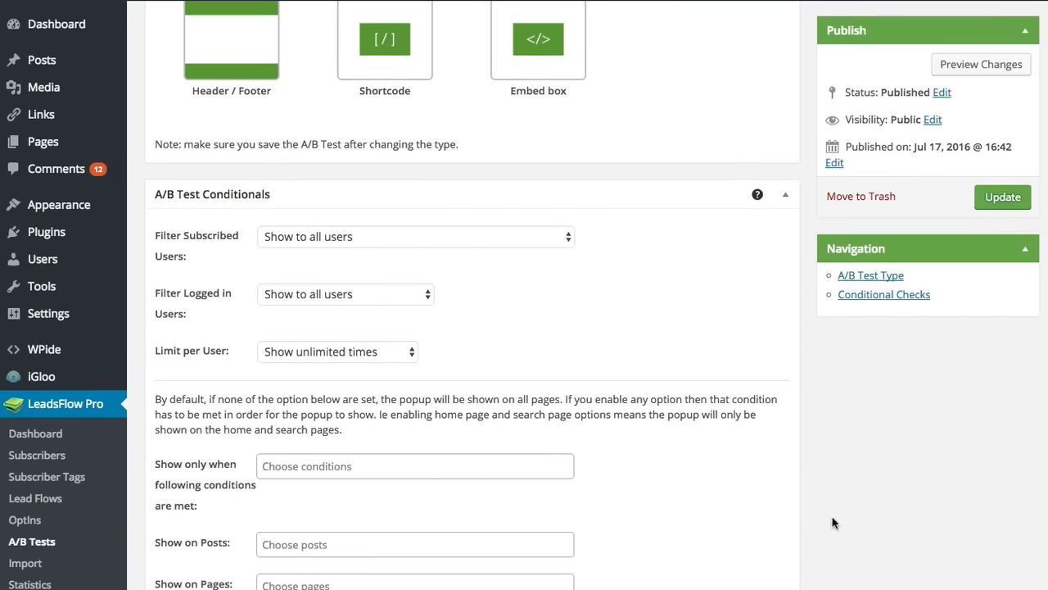
pyautogui.scroll(3, 575, 318)
pyautogui.scroll(3, 557, 352)
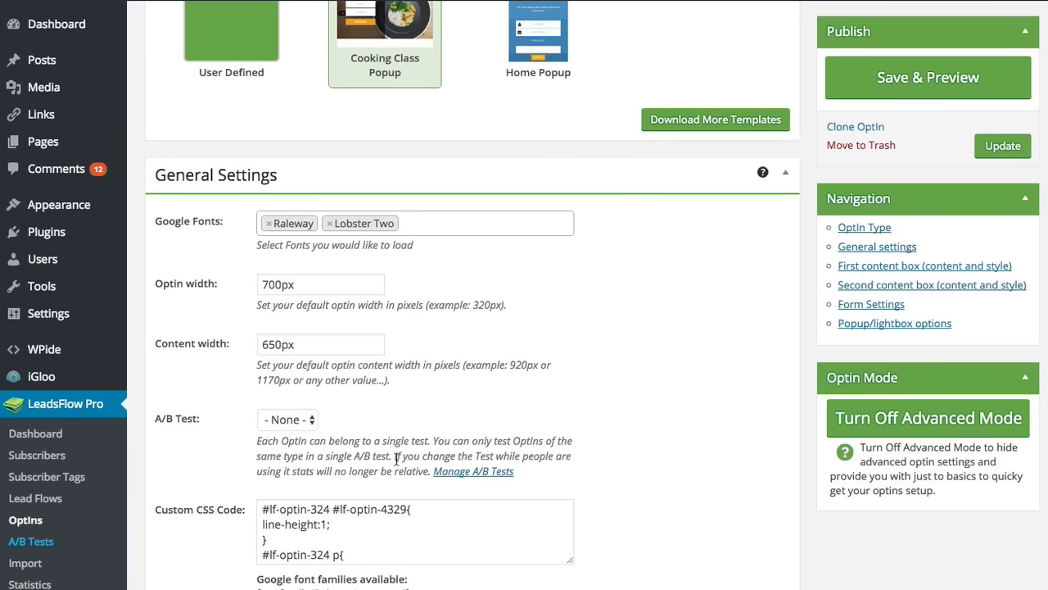
# Step: Review the optin's custom CSS, the First Content Box background settings and the widgets in its layout
pyautogui.scroll(-3, 446, 420)
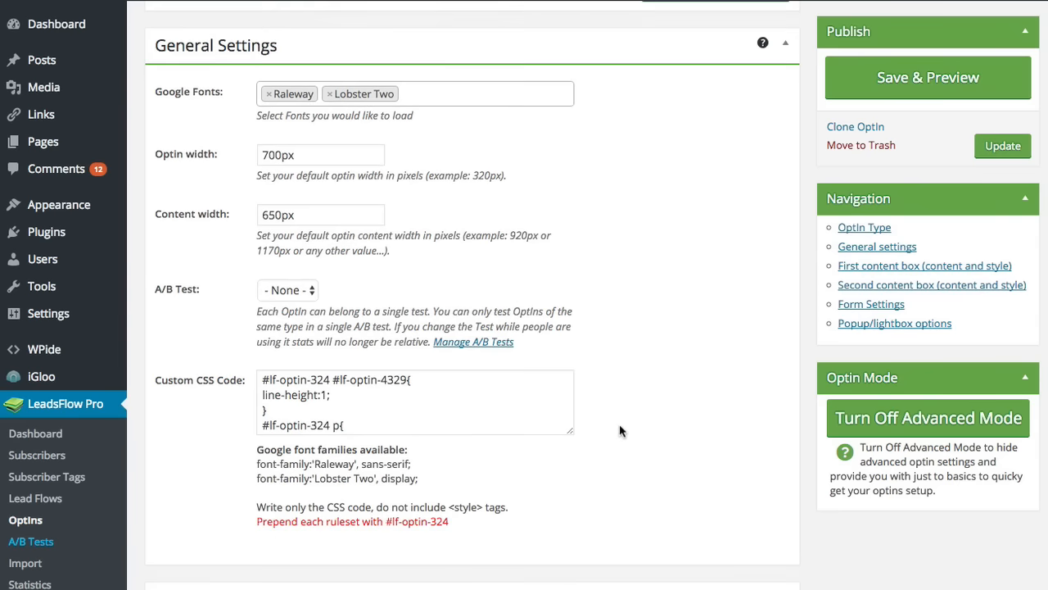
pyautogui.scroll(-8, 678, 481)
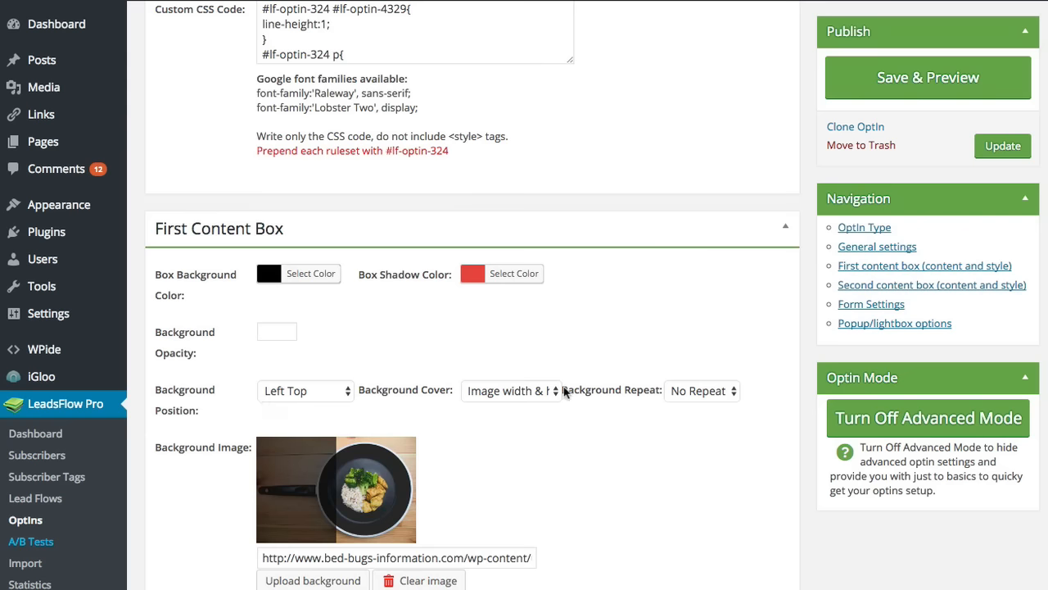
pyautogui.scroll(-5, 683, 421)
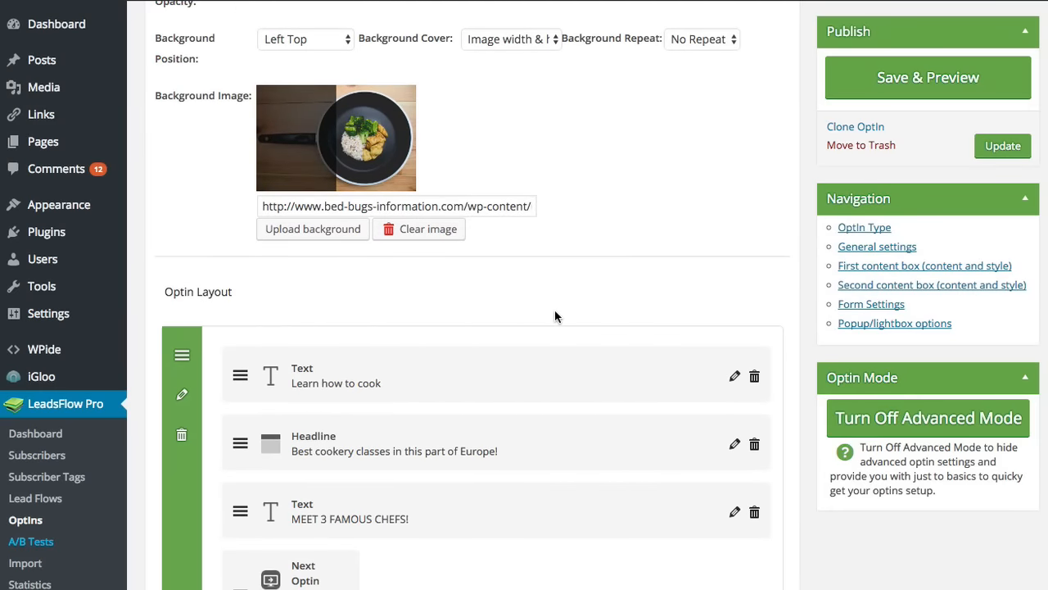
pyautogui.scroll(-3, 554, 313)
pyautogui.scroll(1, 555, 312)
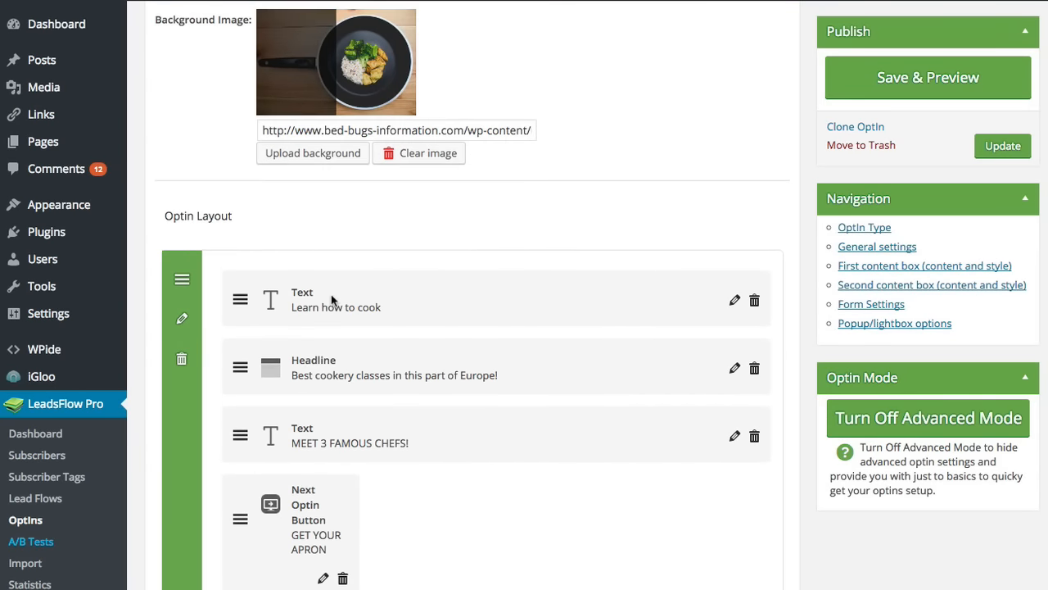
pyautogui.scroll(3, 478, 324)
pyautogui.scroll(-4, 516, 329)
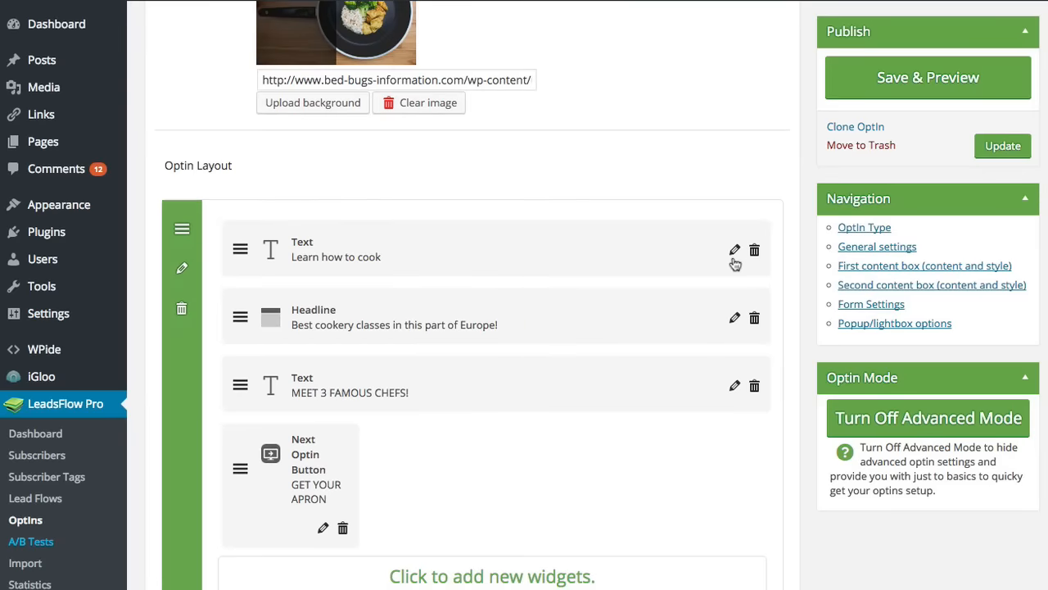
# Step: Inspect the settings of the "Learn how to cook" text widget and the "GET YOUR APRON" Next Optin Button, closing both without saving
pyautogui.click(735, 250)
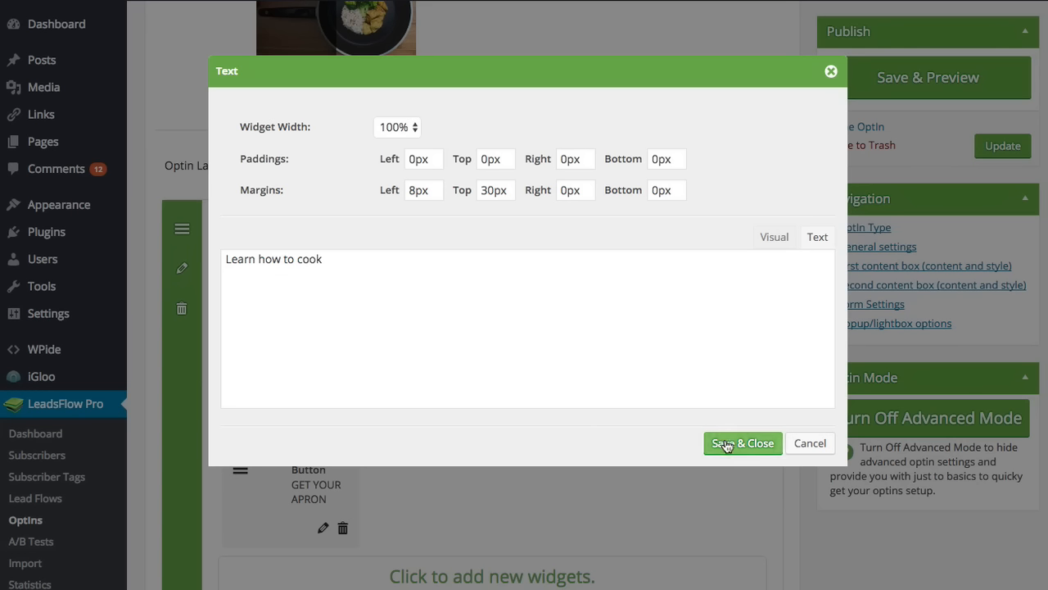
pyautogui.click(810, 443)
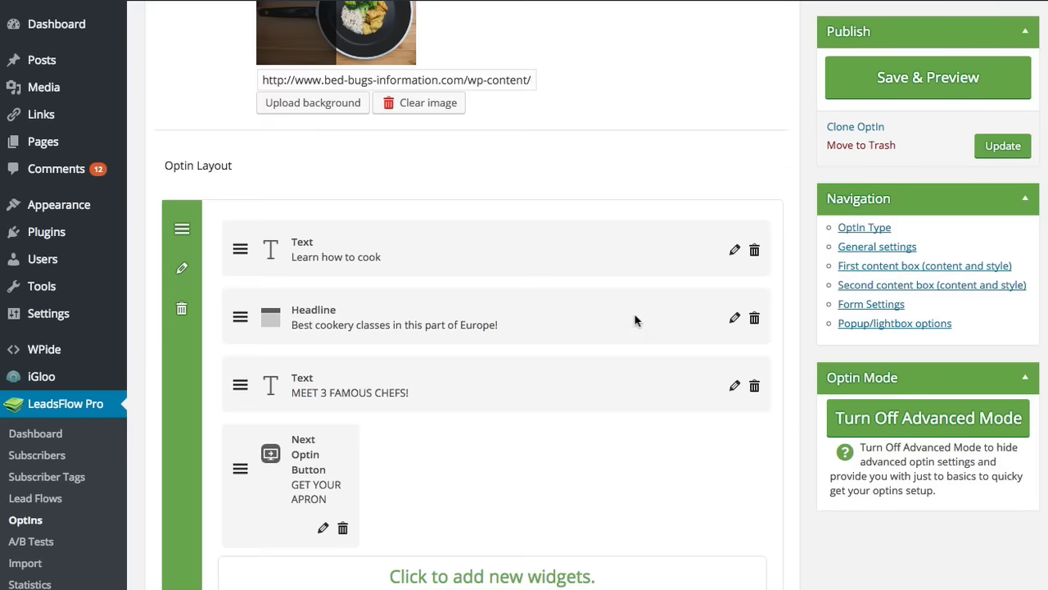
pyautogui.scroll(2, 635, 320)
pyautogui.scroll(-1, 634, 320)
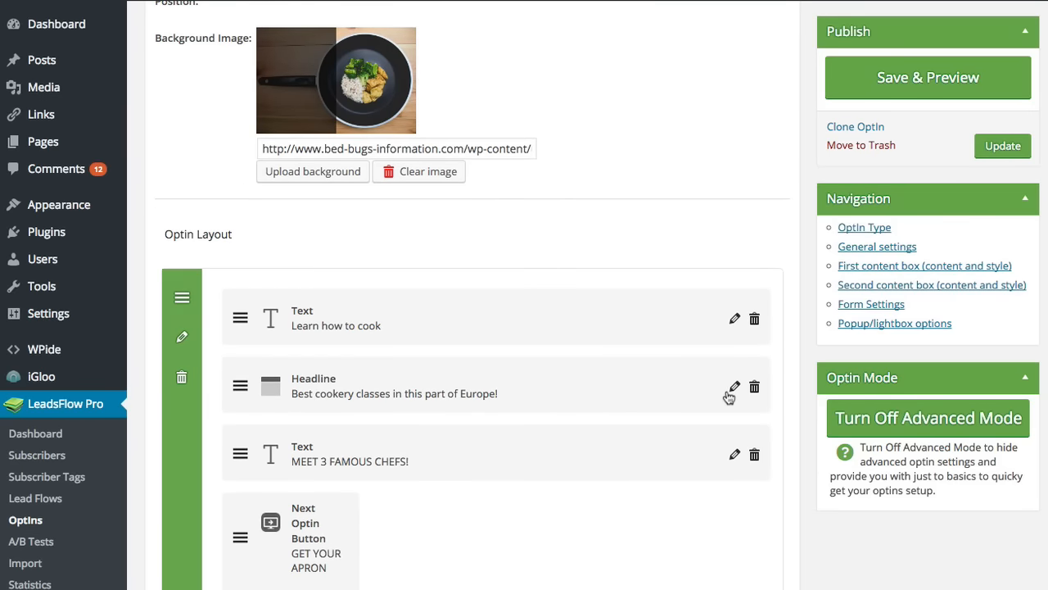
pyautogui.scroll(-3, 494, 452)
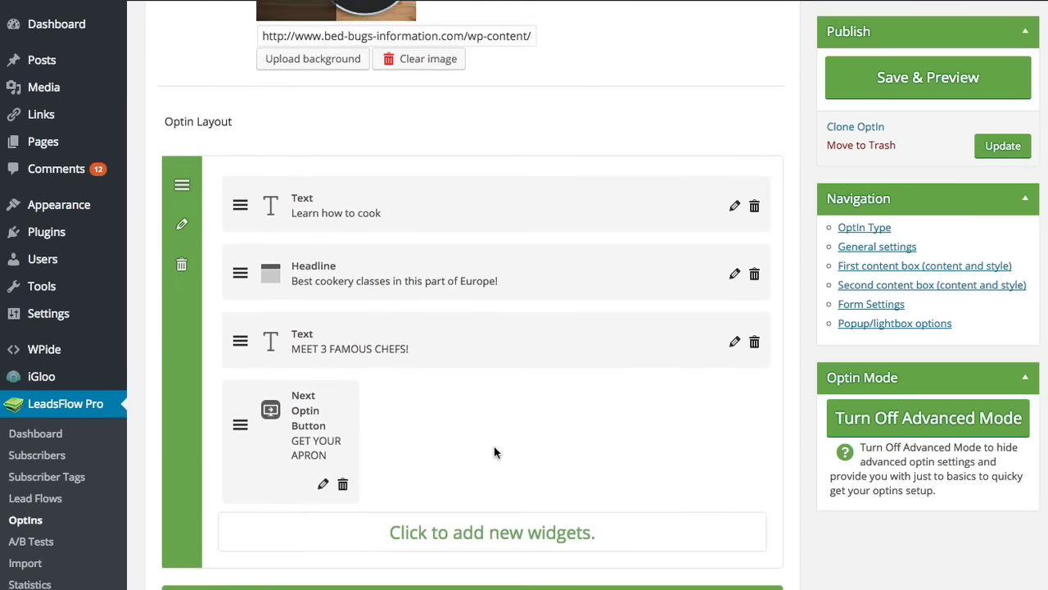
pyautogui.click(324, 428)
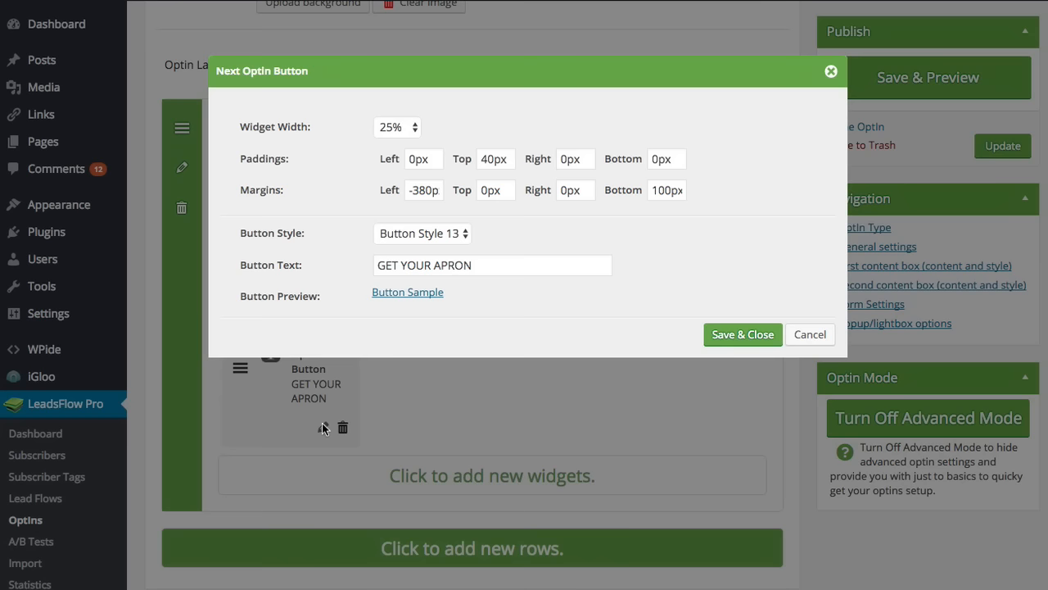
pyautogui.scroll(-1, 518, 277)
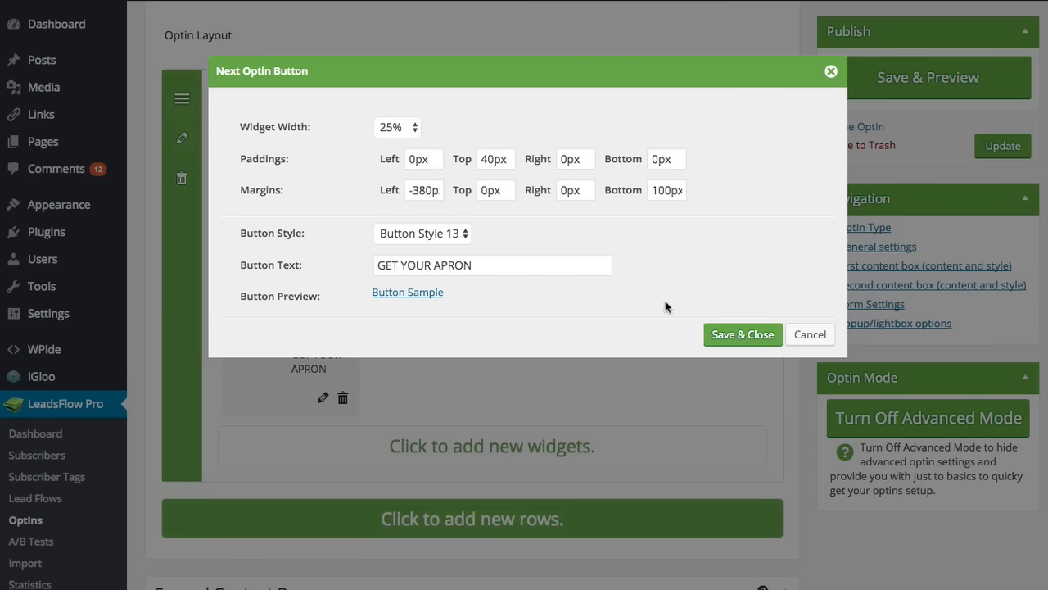
pyautogui.click(831, 71)
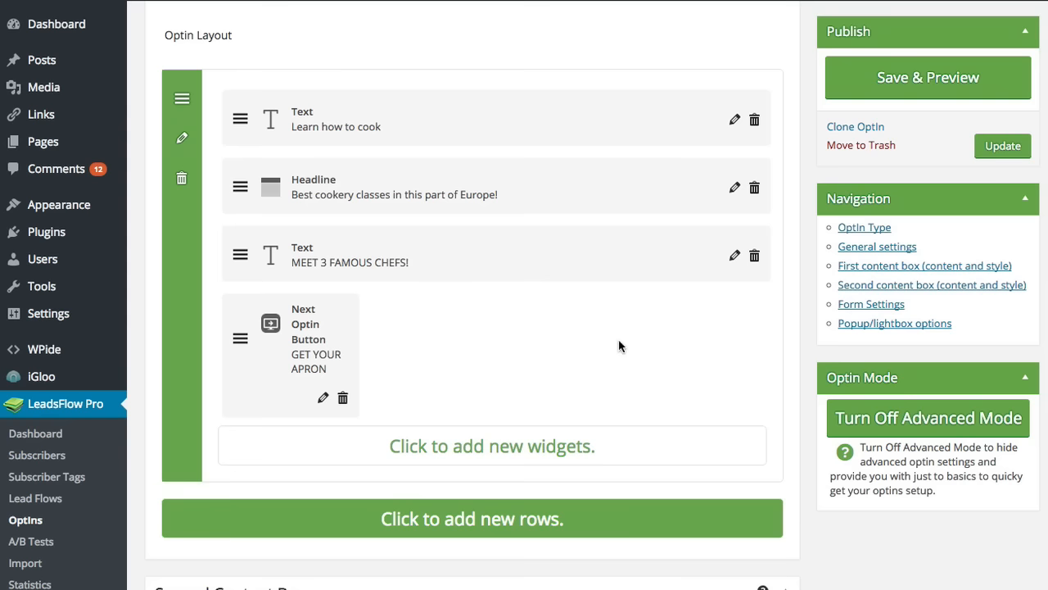
# Step: Add a new row to the First Content Box layout, browse its available widgets without inserting any, and remove the row
pyautogui.scroll(-1, 618, 339)
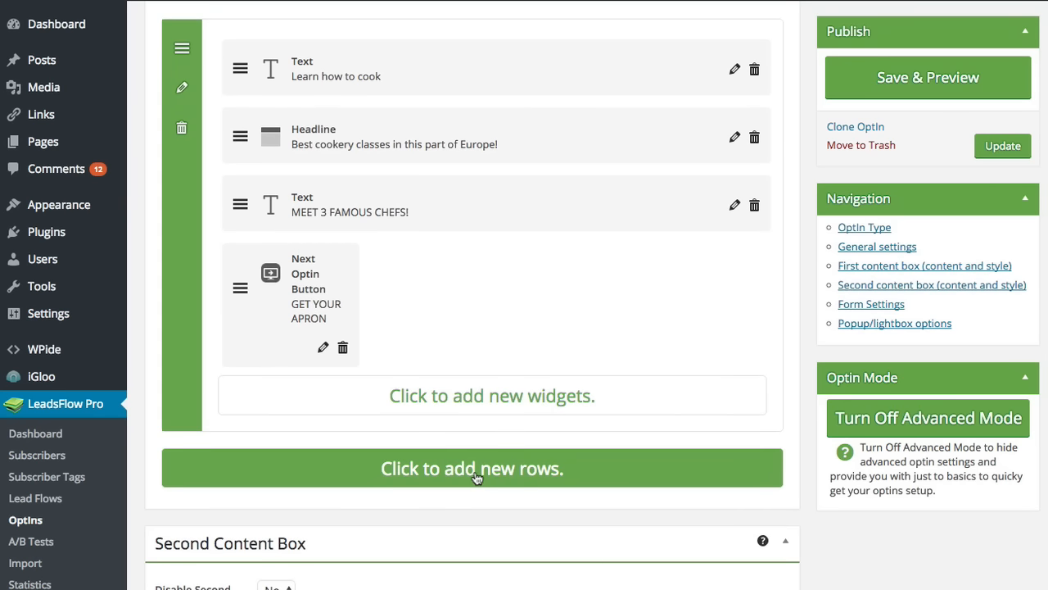
pyautogui.click(505, 469)
pyautogui.click(514, 508)
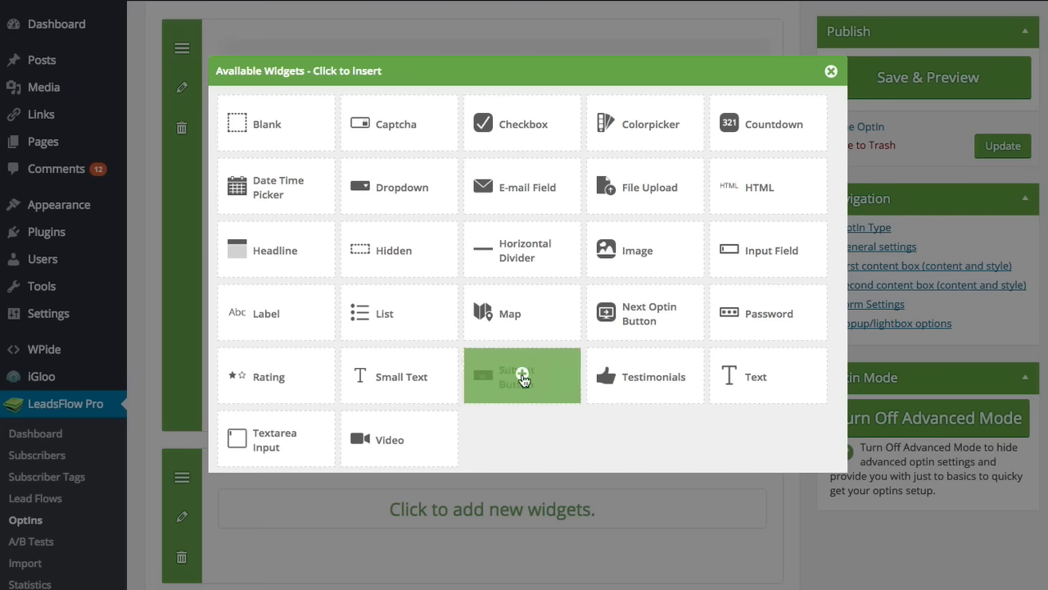
pyautogui.click(831, 73)
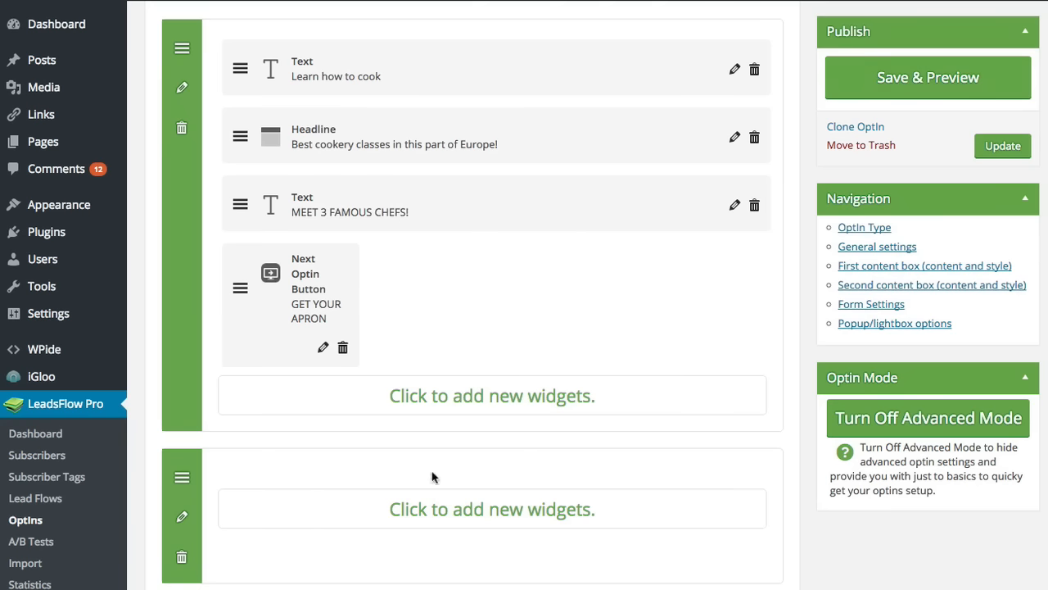
pyautogui.click(181, 556)
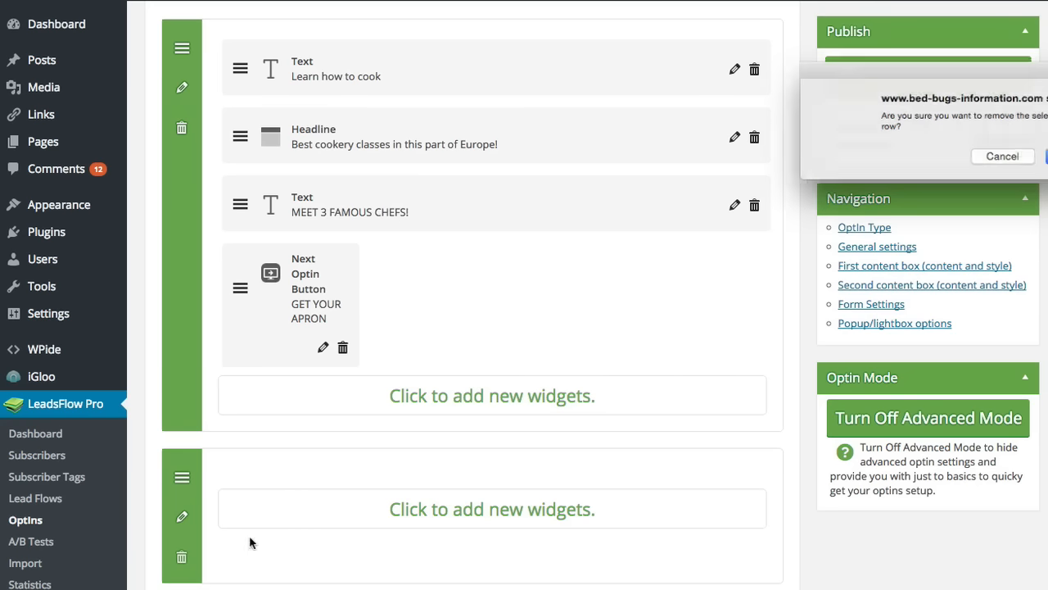
pyautogui.press('Return')
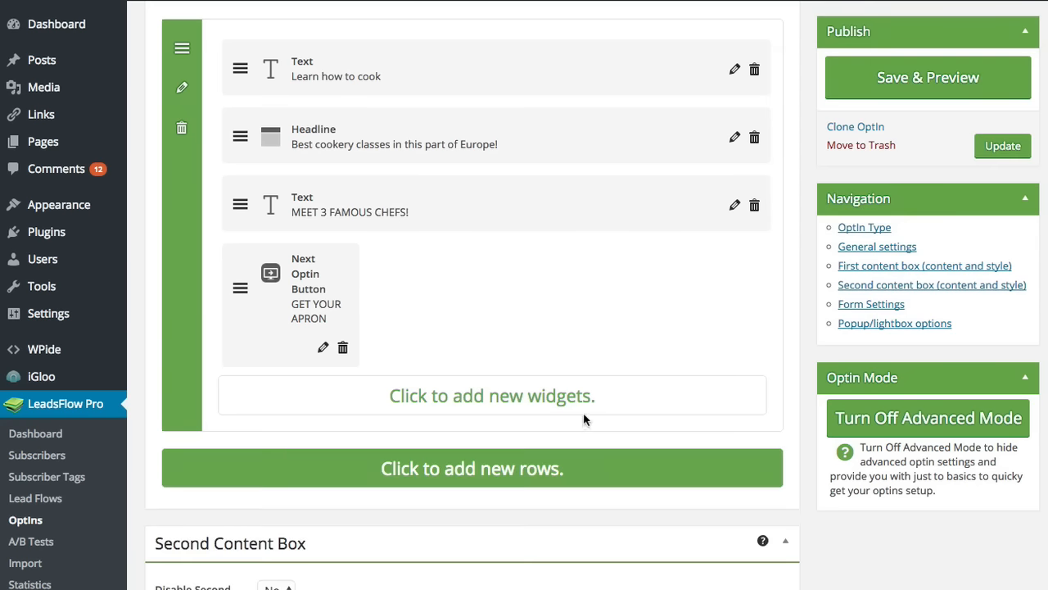
# Step: Look over the First Content Box layout and view the Second Content Box settings
pyautogui.scroll(3, 606, 542)
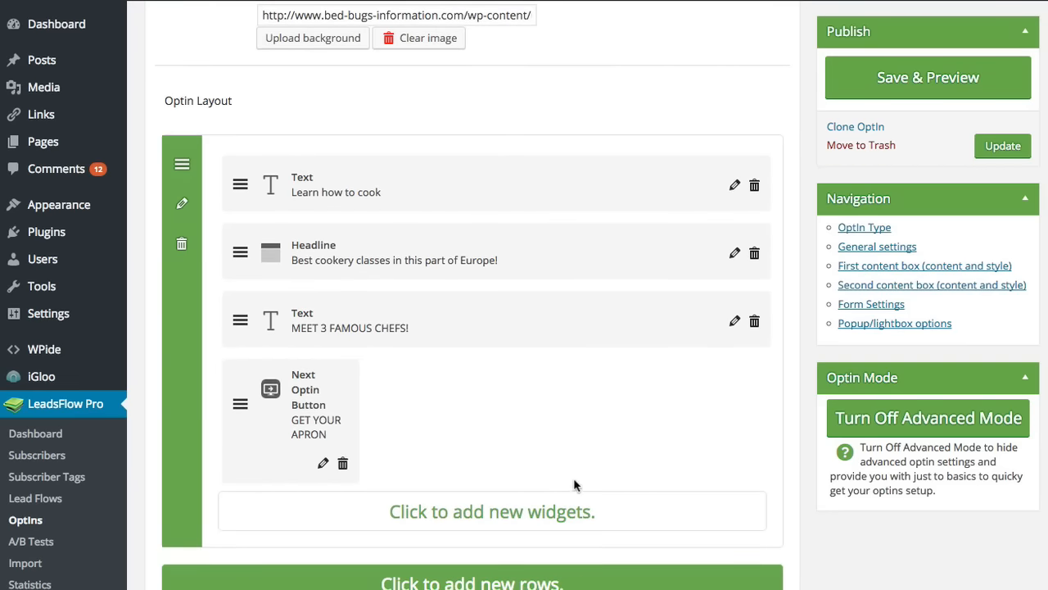
pyautogui.scroll(-7, 573, 484)
pyautogui.scroll(-6, 390, 420)
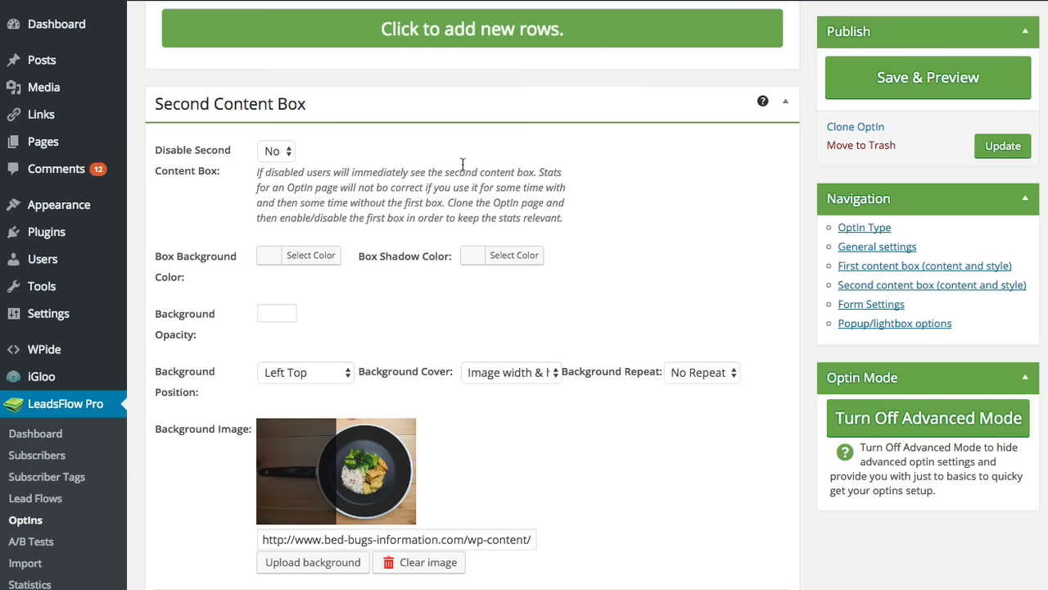
# Step: Look over the Second Content Box background settings and the headline, input field, e-mail field and submit button in its layout
pyautogui.scroll(3, 577, 205)
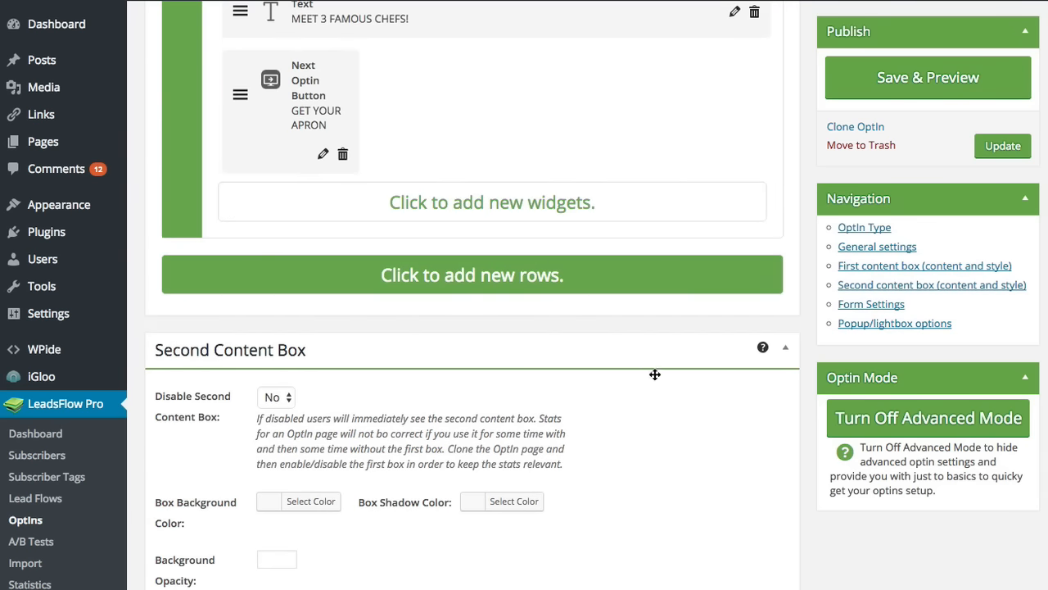
pyautogui.scroll(-2, 660, 382)
pyautogui.scroll(-3, 660, 382)
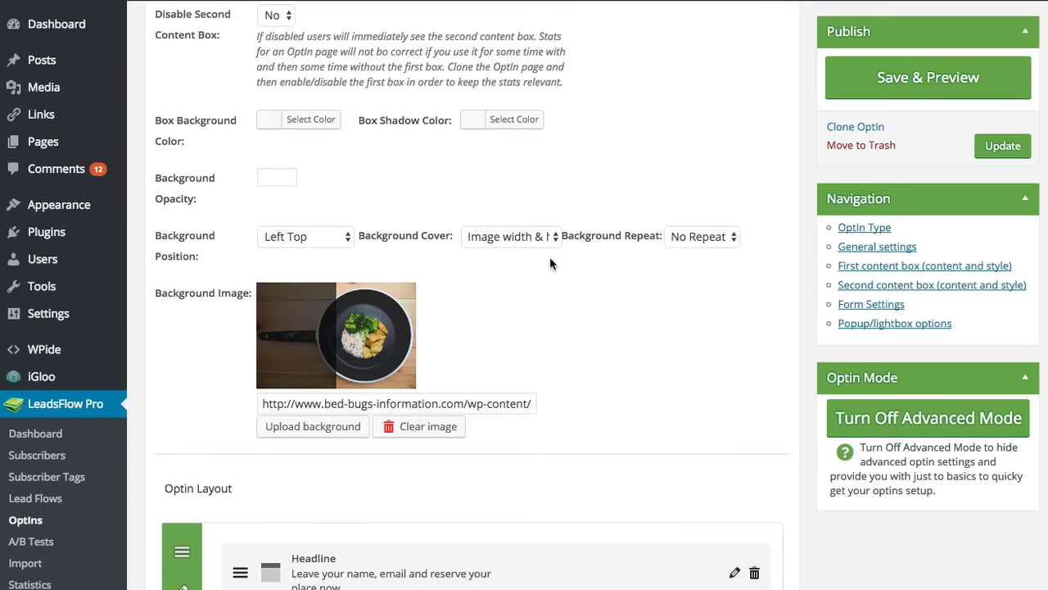
pyautogui.scroll(-5, 634, 320)
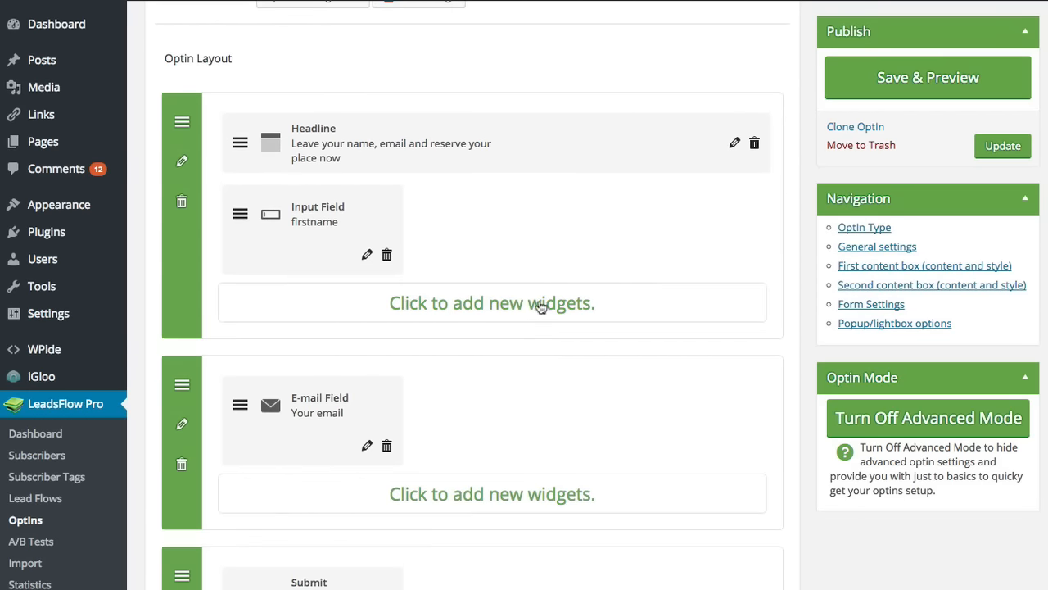
pyautogui.scroll(-8, 565, 308)
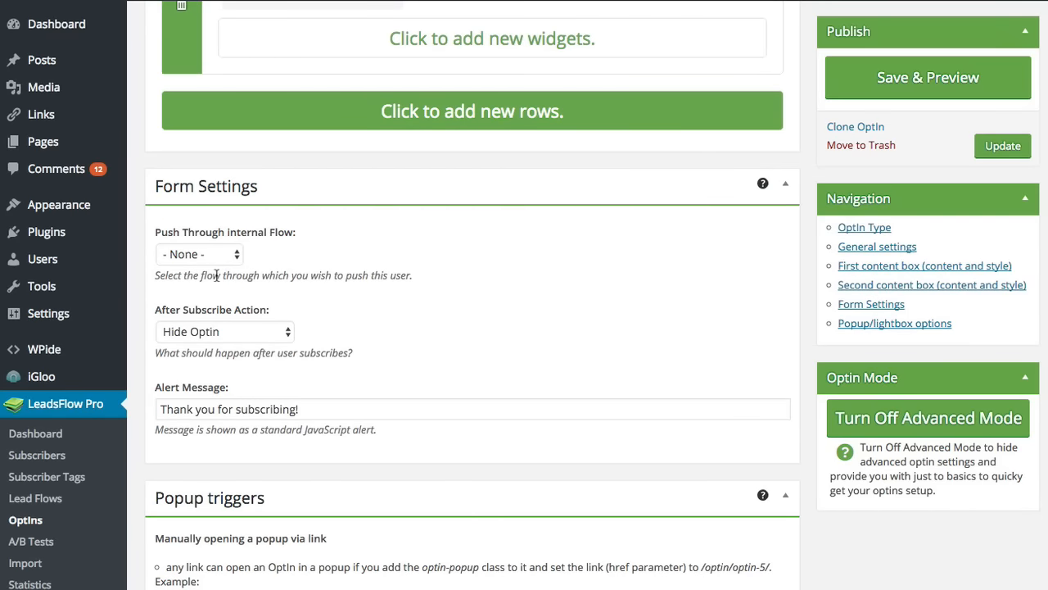
# Step: Push subscribers through the Internal Flow in the form settings and keep Hide Optin as the after-subscribe action
pyautogui.click(218, 259)
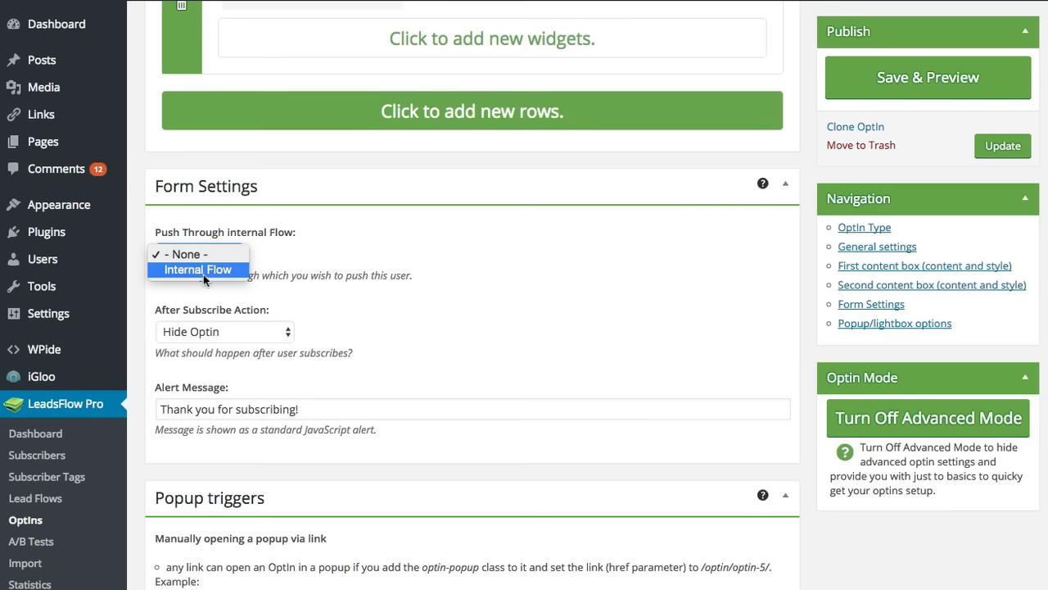
pyautogui.click(206, 270)
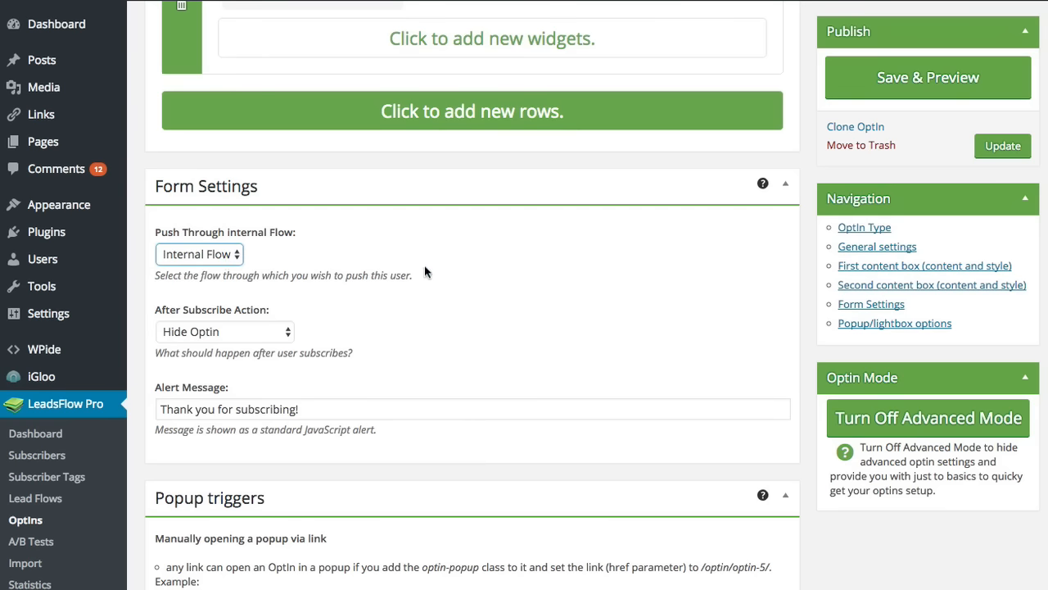
pyautogui.click(240, 336)
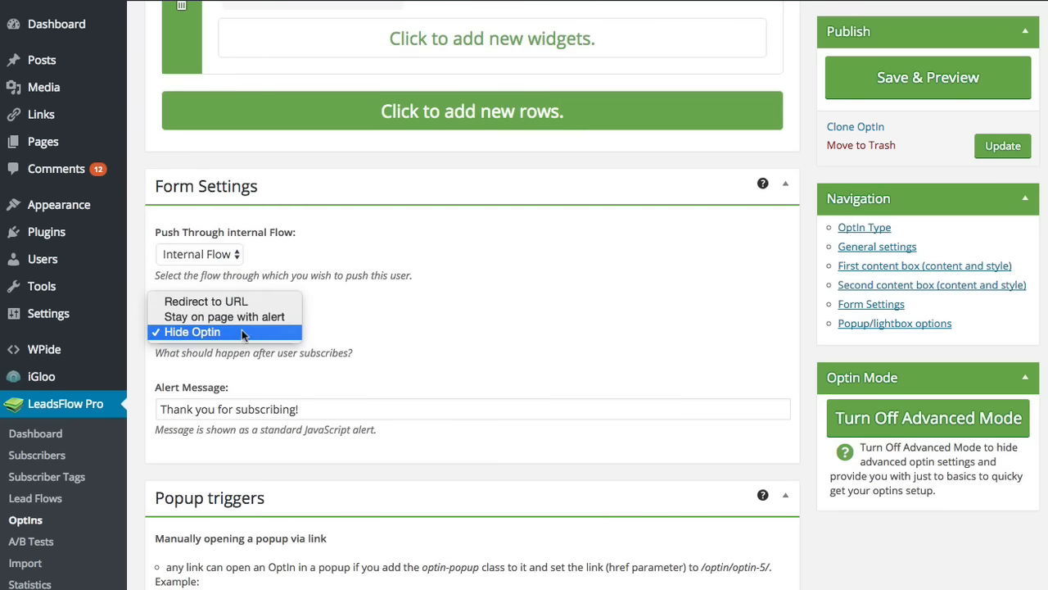
pyautogui.click(359, 337)
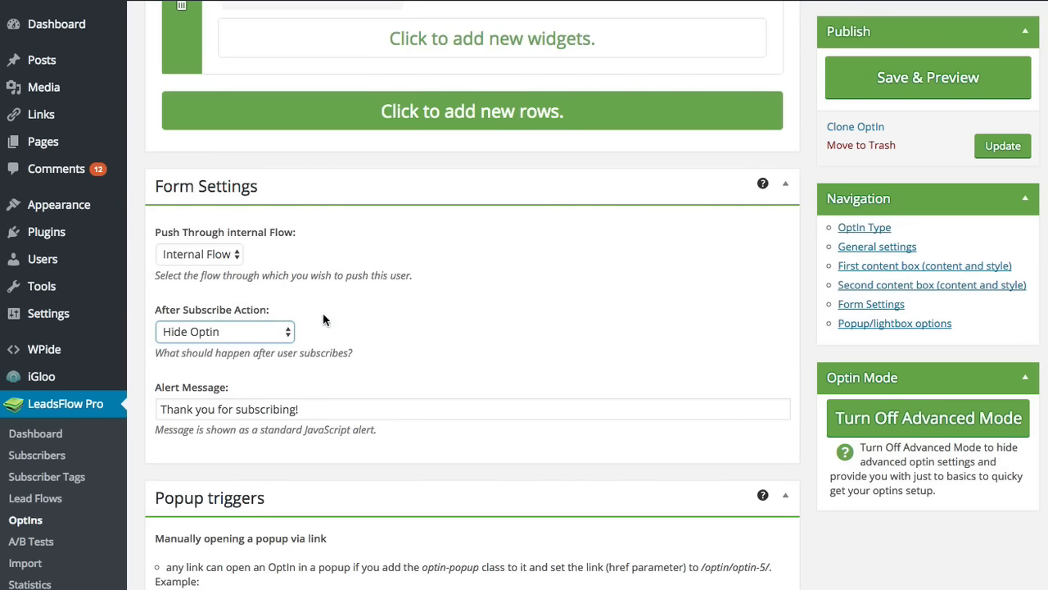
pyautogui.click(256, 334)
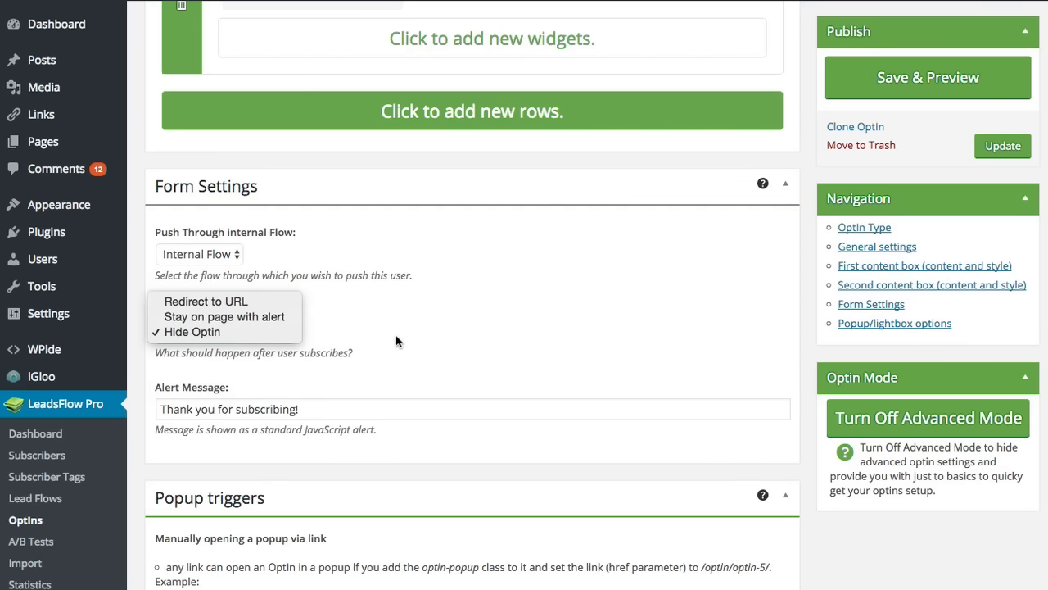
pyautogui.click(396, 335)
pyautogui.click(242, 337)
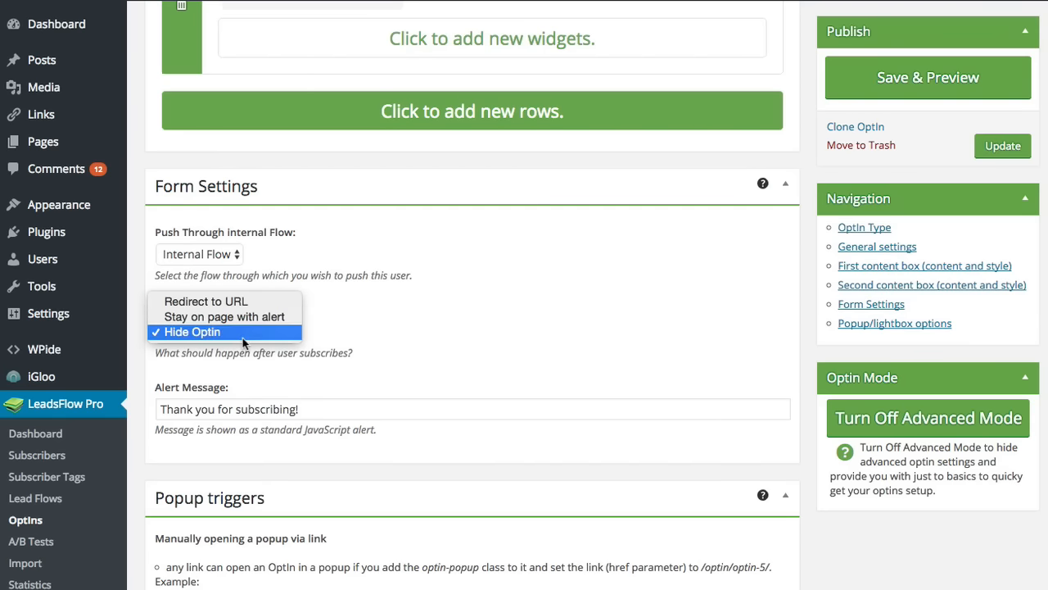
pyautogui.click(373, 351)
pyautogui.click(379, 351)
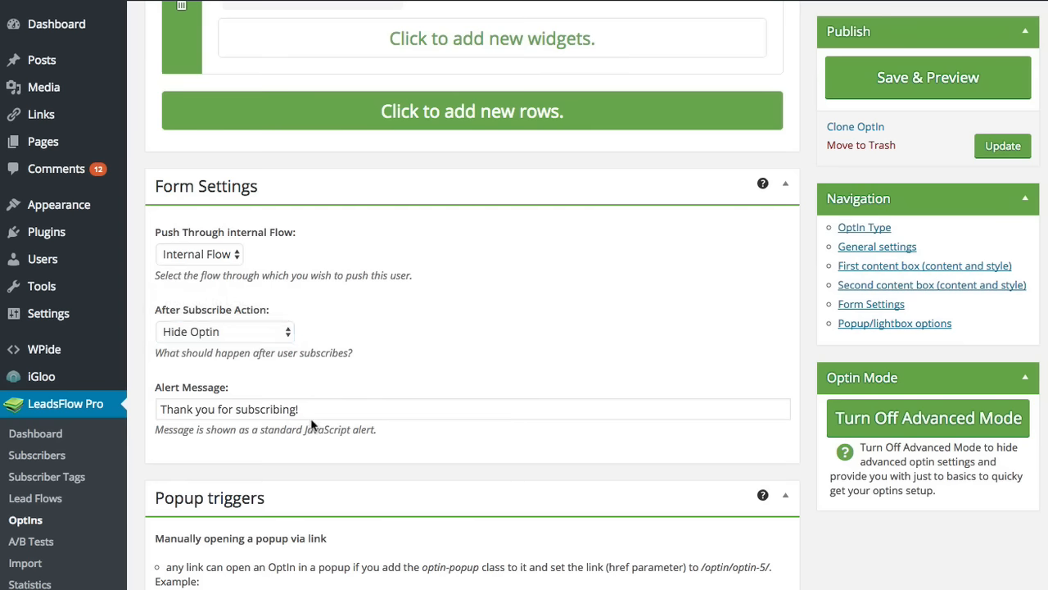
# Step: Set both Show Close Popup Button and Enable Automatic Popup to Yes in the popup triggers
pyautogui.scroll(-5, 475, 401)
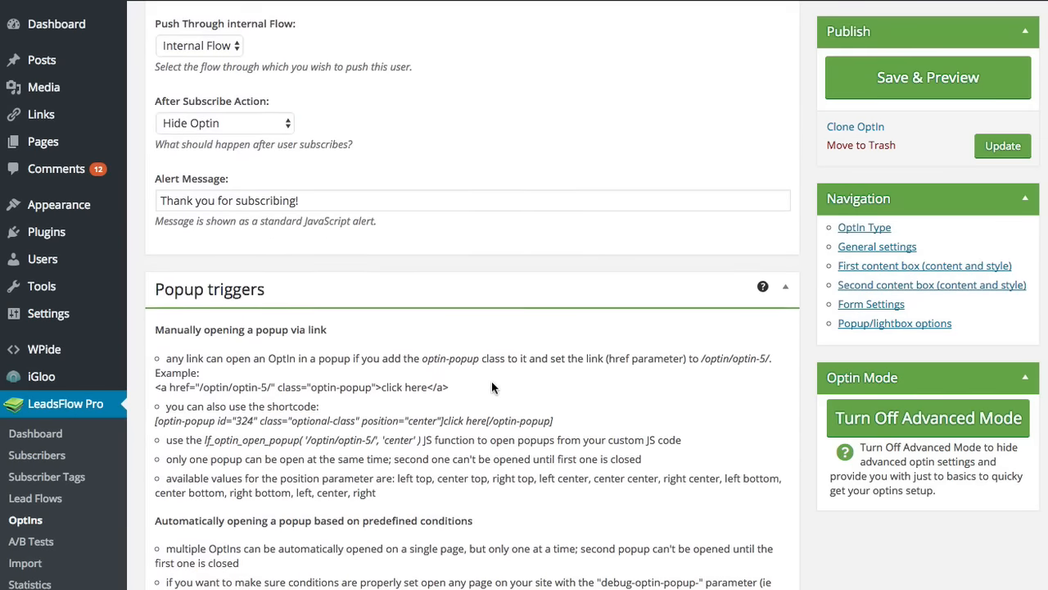
pyautogui.scroll(-1, 363, 387)
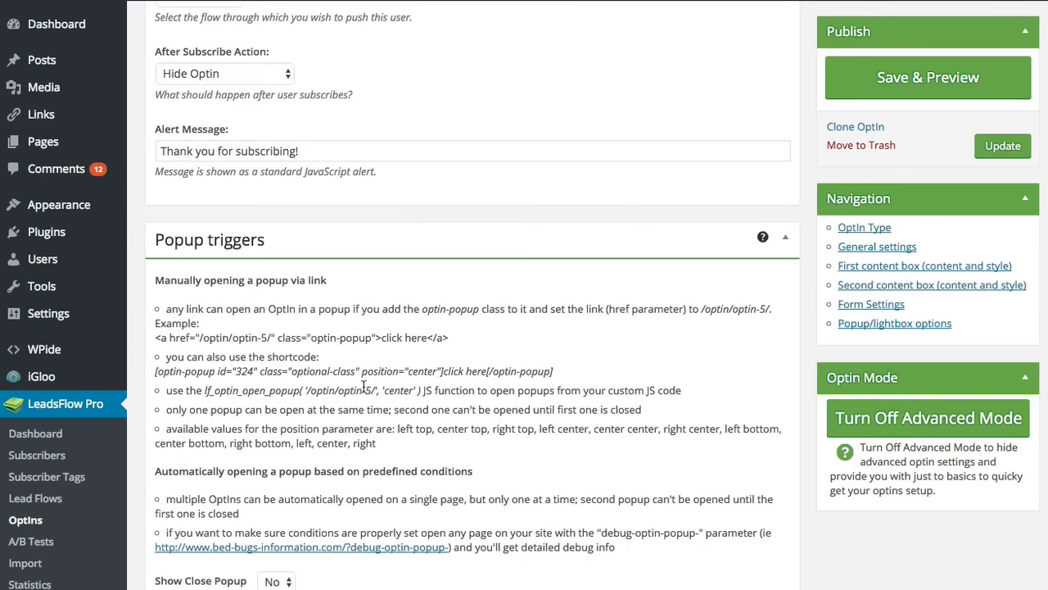
pyautogui.scroll(-2, 372, 407)
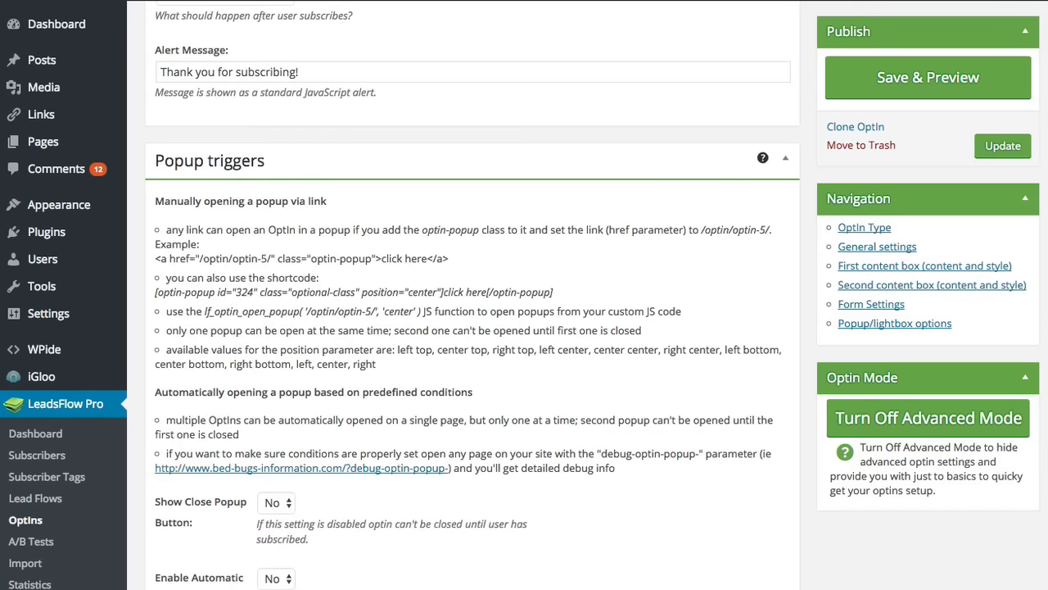
pyautogui.click(277, 579)
pyautogui.click(275, 589)
pyautogui.click(282, 503)
pyautogui.click(271, 533)
pyautogui.click(277, 509)
pyautogui.click(320, 511)
# Step: Examine the choices for the popup's A/B Test, Filter Subscribed Users and Filter Logged in Users settings without changing them
pyautogui.scroll(-3, 630, 573)
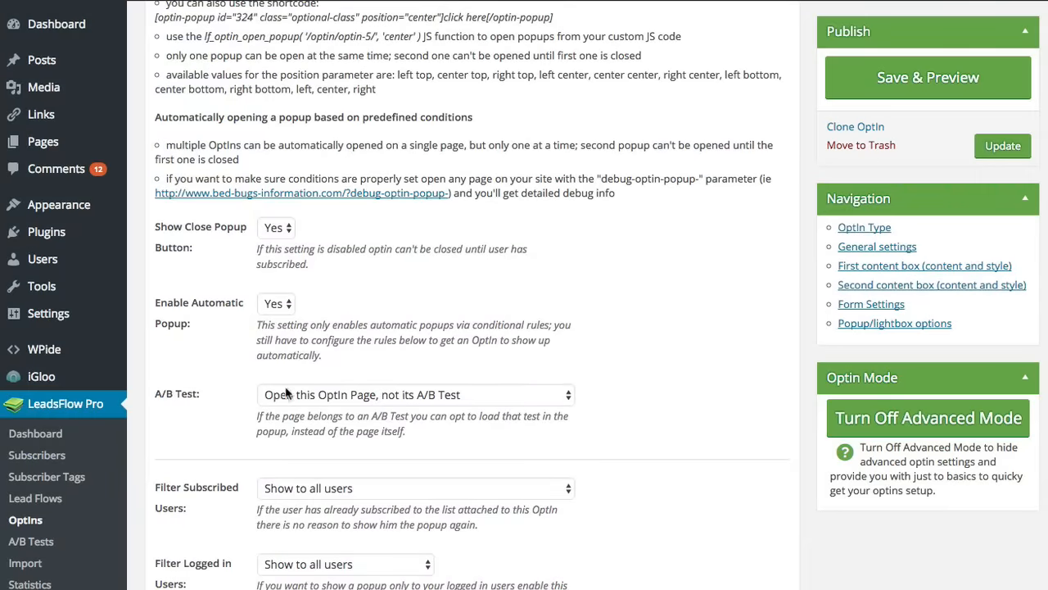
pyautogui.click(325, 395)
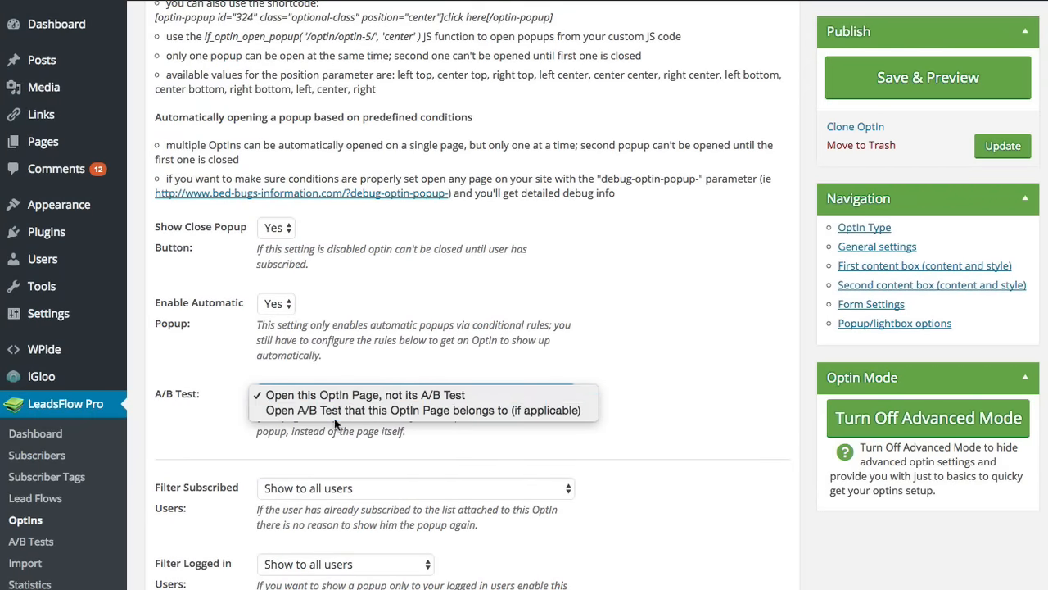
pyautogui.click(469, 397)
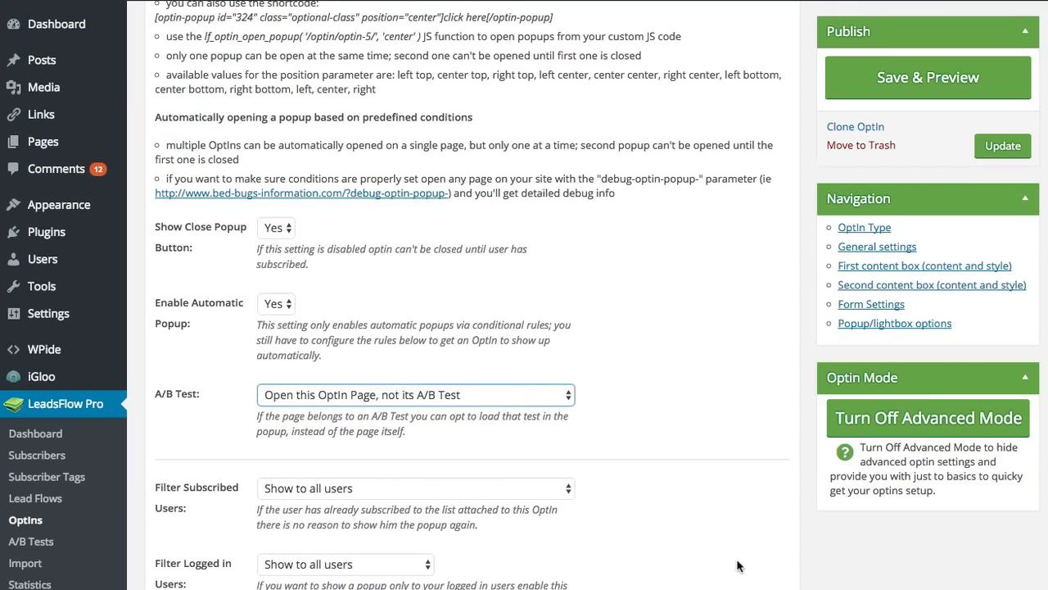
pyautogui.scroll(-1, 715, 541)
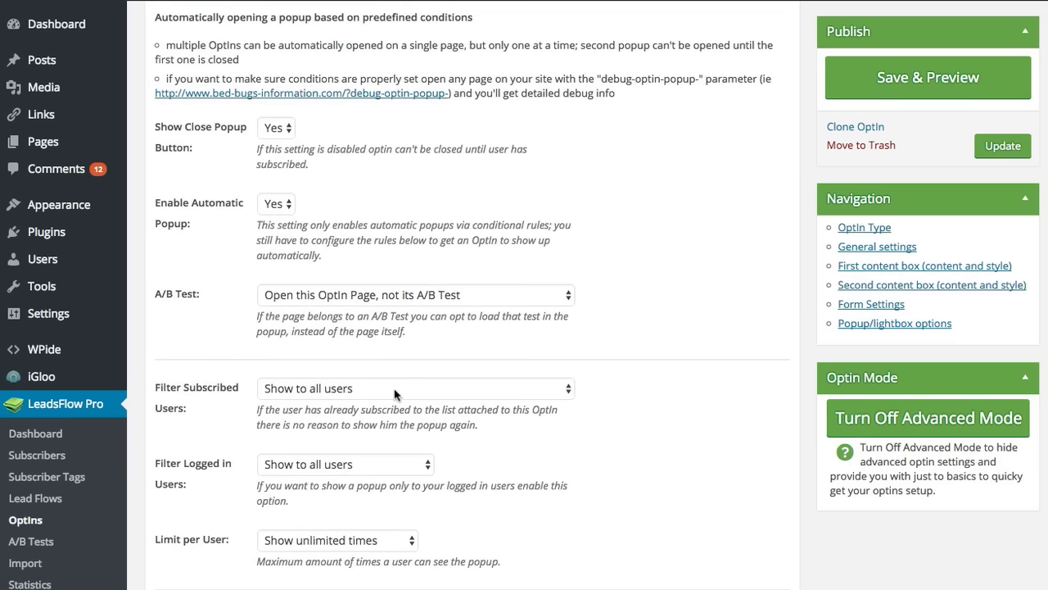
pyautogui.click(393, 388)
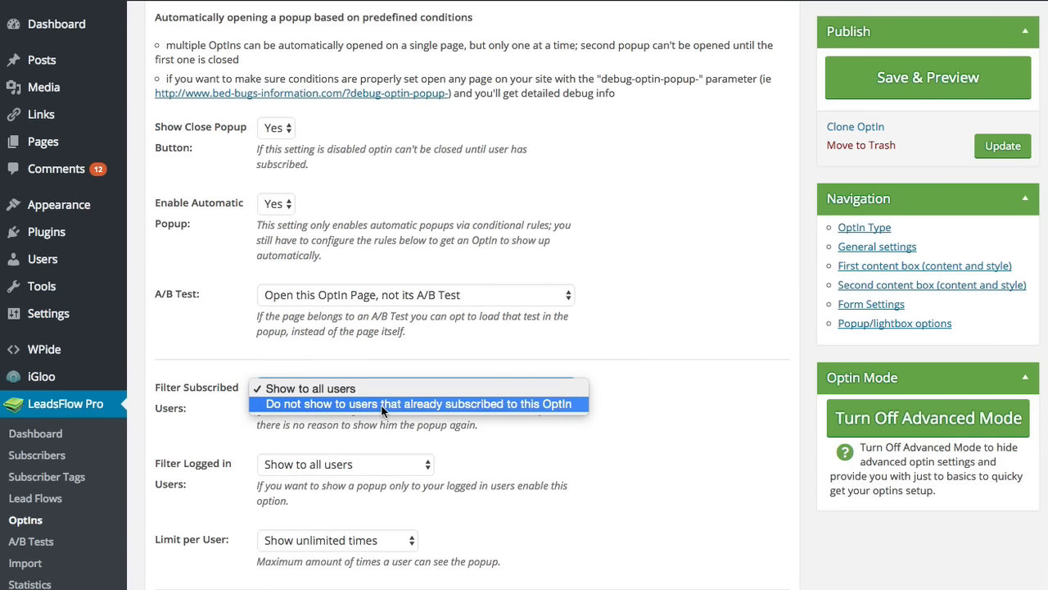
pyautogui.click(703, 417)
pyautogui.click(331, 464)
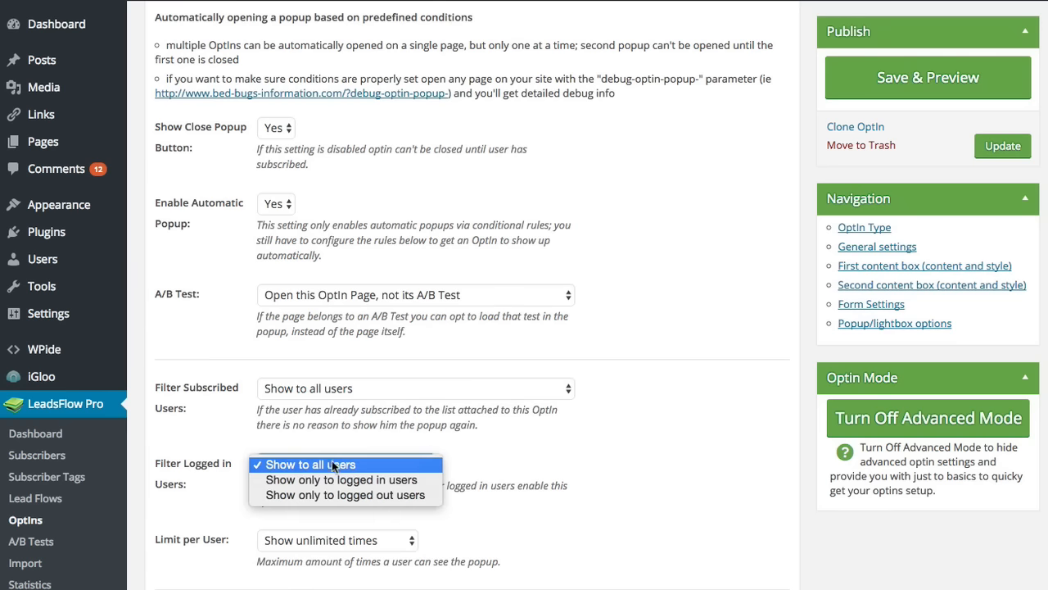
pyautogui.click(616, 547)
# Step: Look through the per-user limit and the popup's display conditions for posts, pages and categories without choosing any
pyautogui.scroll(-4, 615, 545)
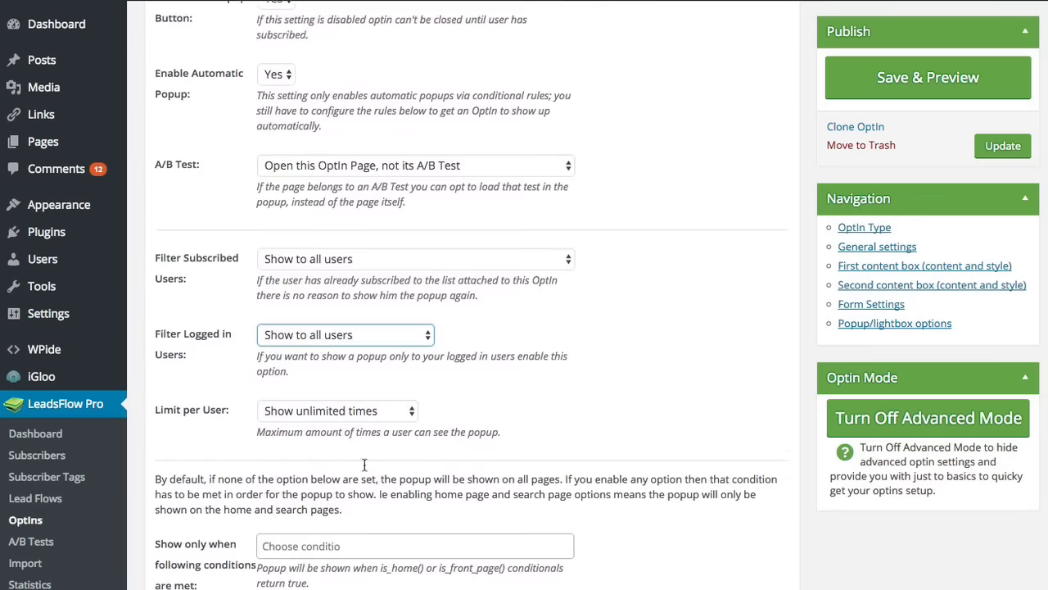
pyautogui.scroll(-4, 374, 476)
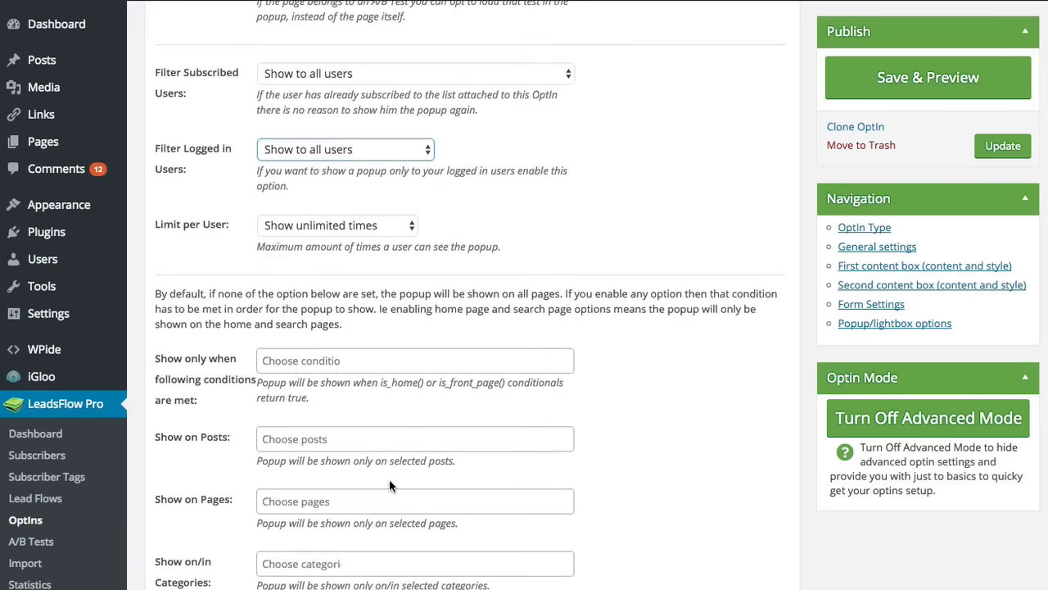
pyautogui.click(298, 319)
pyautogui.click(653, 300)
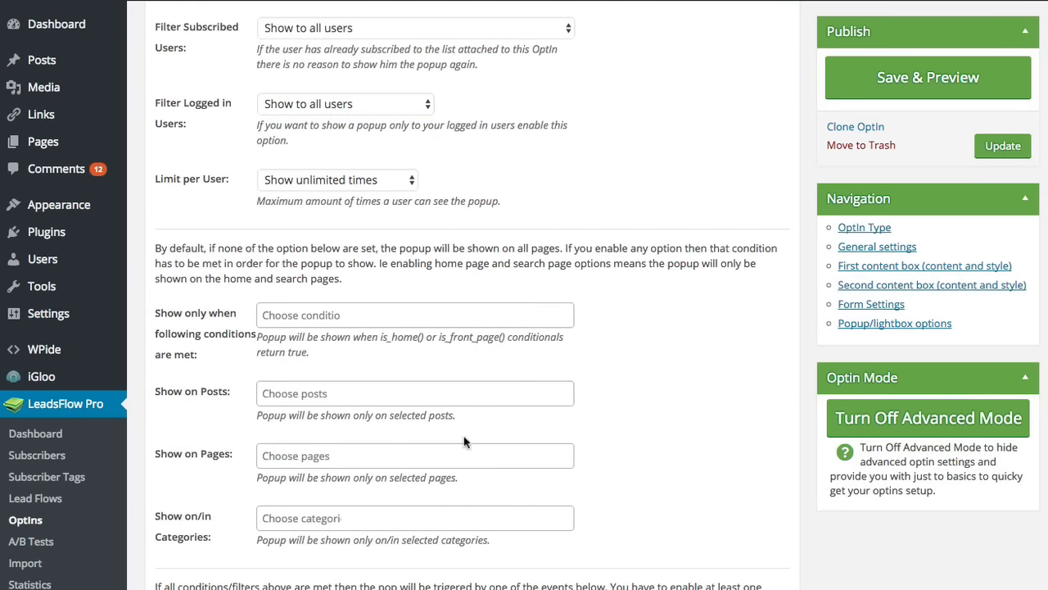
pyautogui.scroll(-4, 239, 468)
pyautogui.scroll(-3, 239, 469)
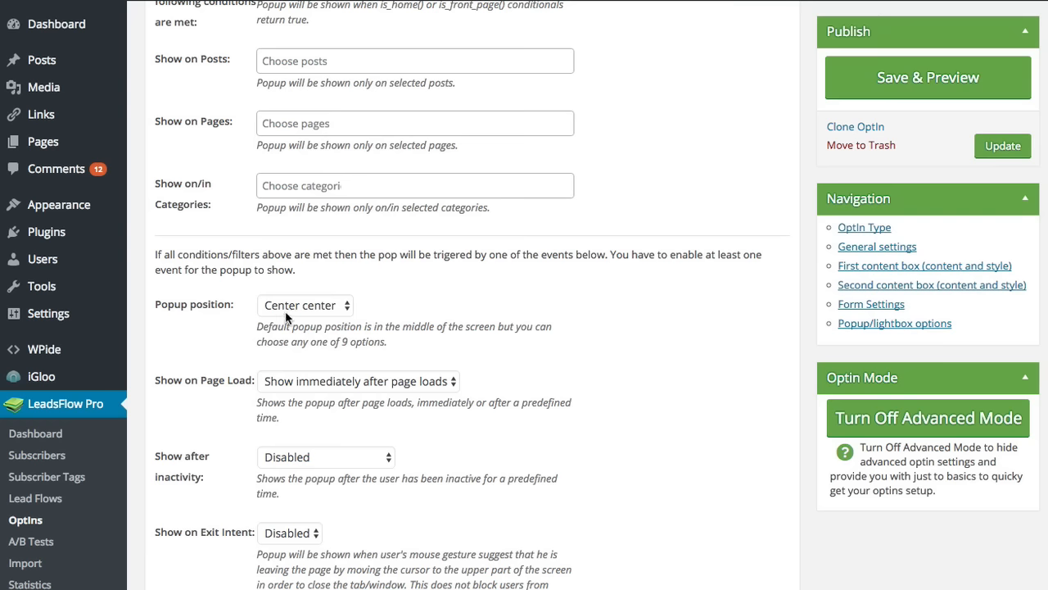
# Step: Examine the options for popup position, page load, inactivity and exit intent, leaving each at its current choice
pyautogui.click(290, 305)
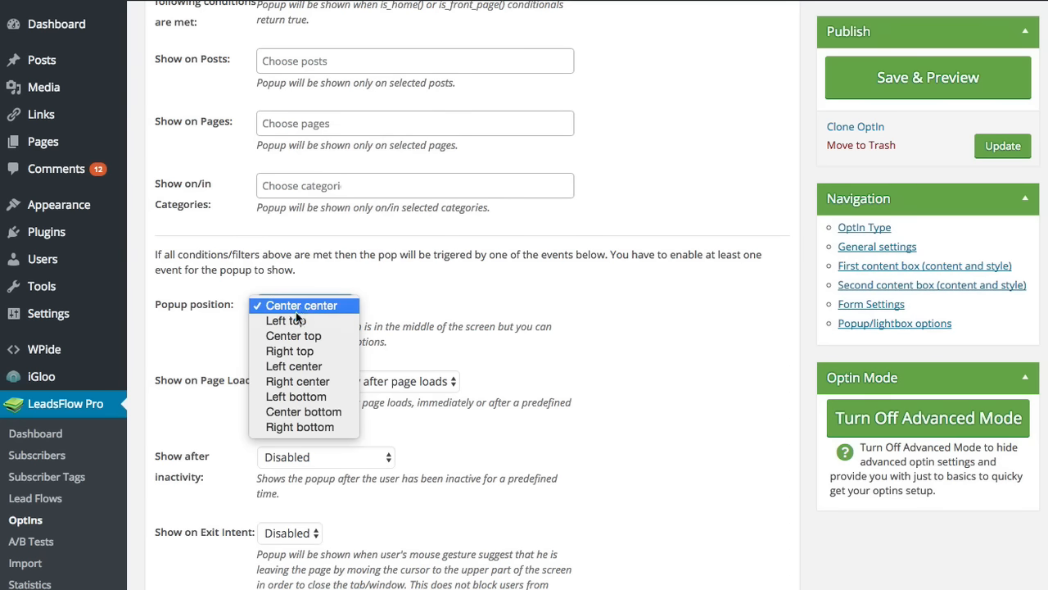
pyautogui.click(297, 306)
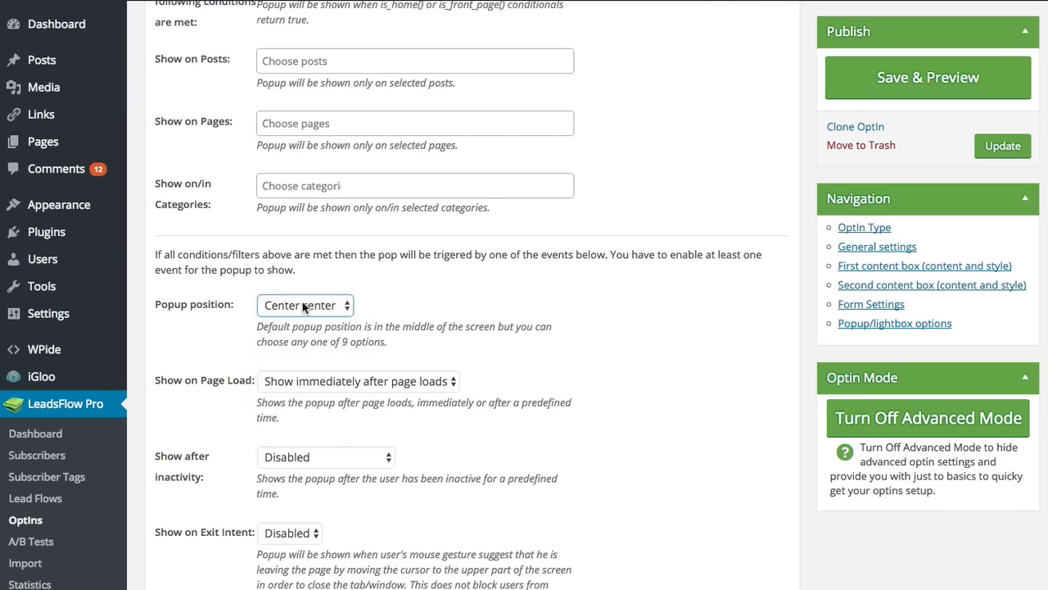
pyautogui.click(348, 381)
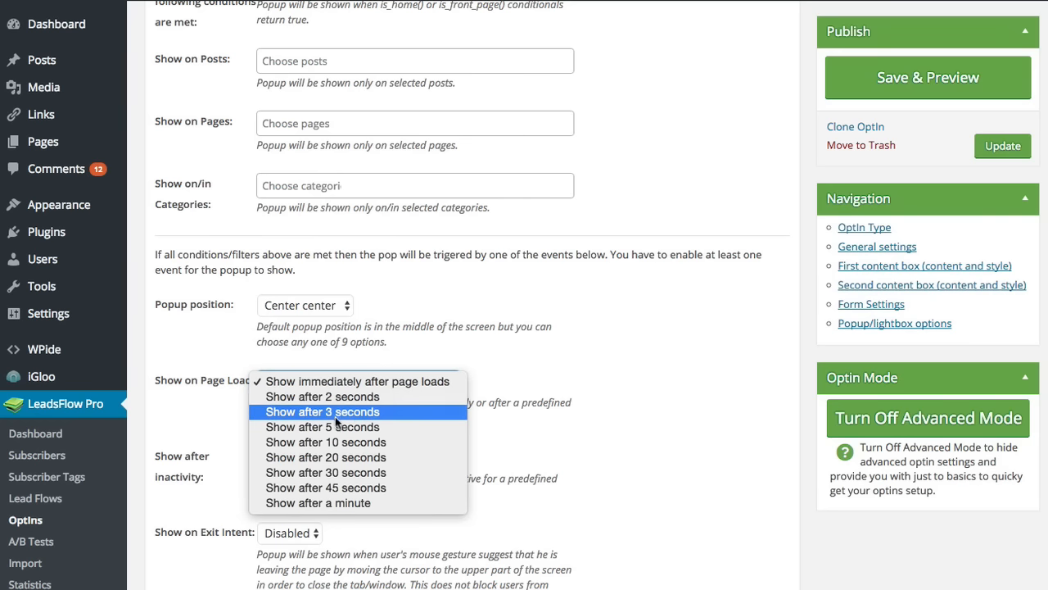
pyautogui.click(555, 366)
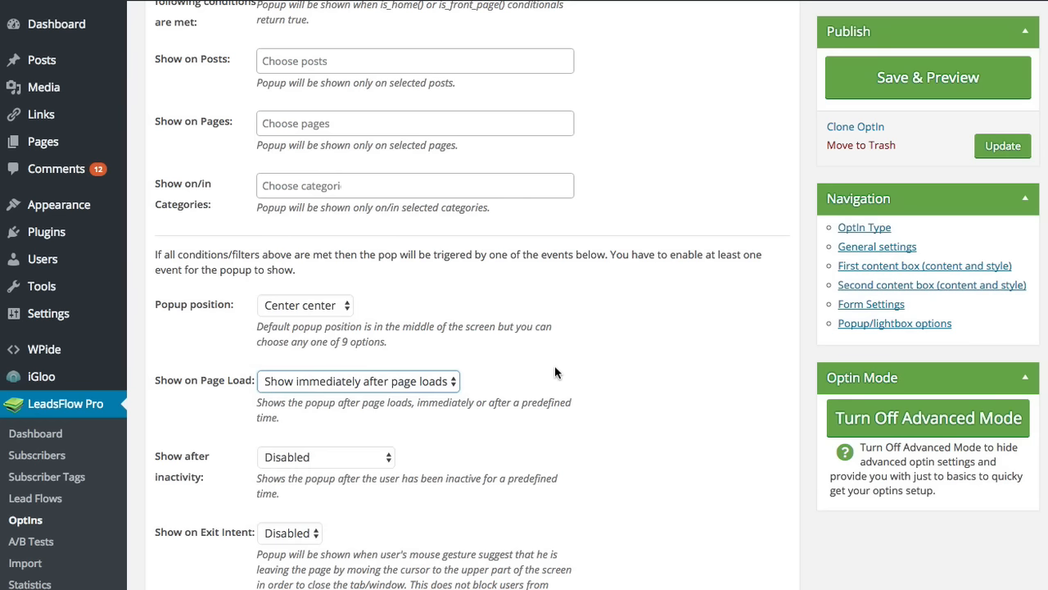
pyautogui.click(319, 456)
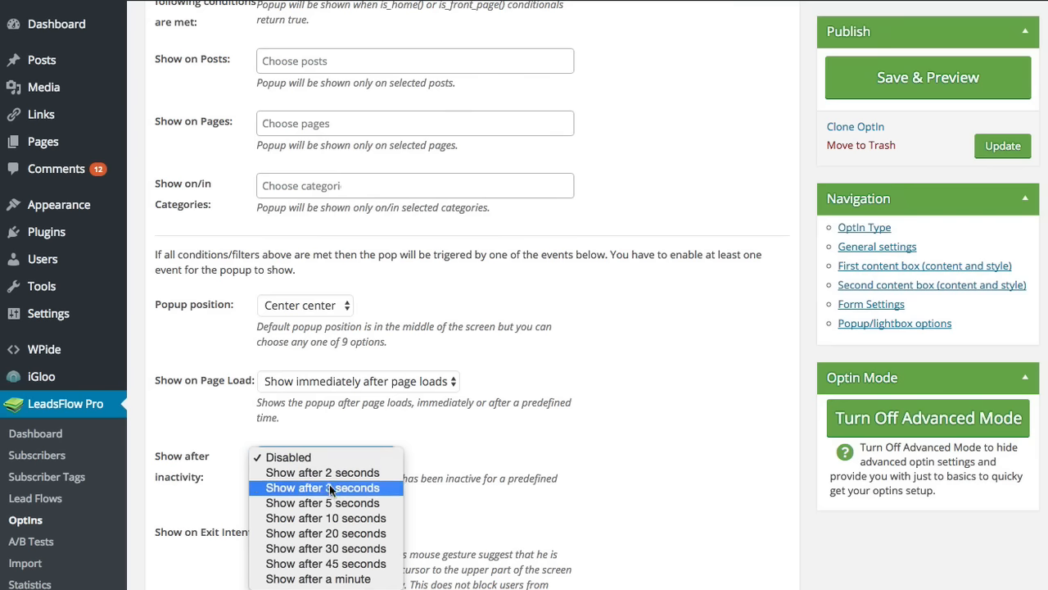
pyautogui.click(528, 455)
pyautogui.scroll(-2, 529, 454)
pyautogui.click(291, 457)
pyautogui.click(524, 463)
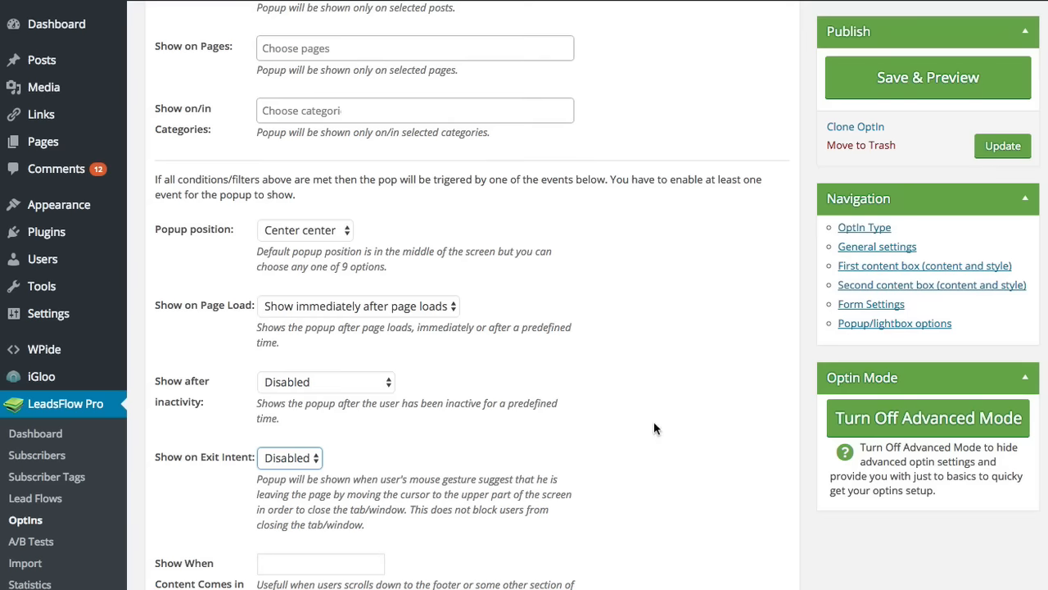
# Step: Check the popup on the live site, proceeding through GET YOUR APRON to its name and email form without submitting it
pyautogui.scroll(15, 679, 420)
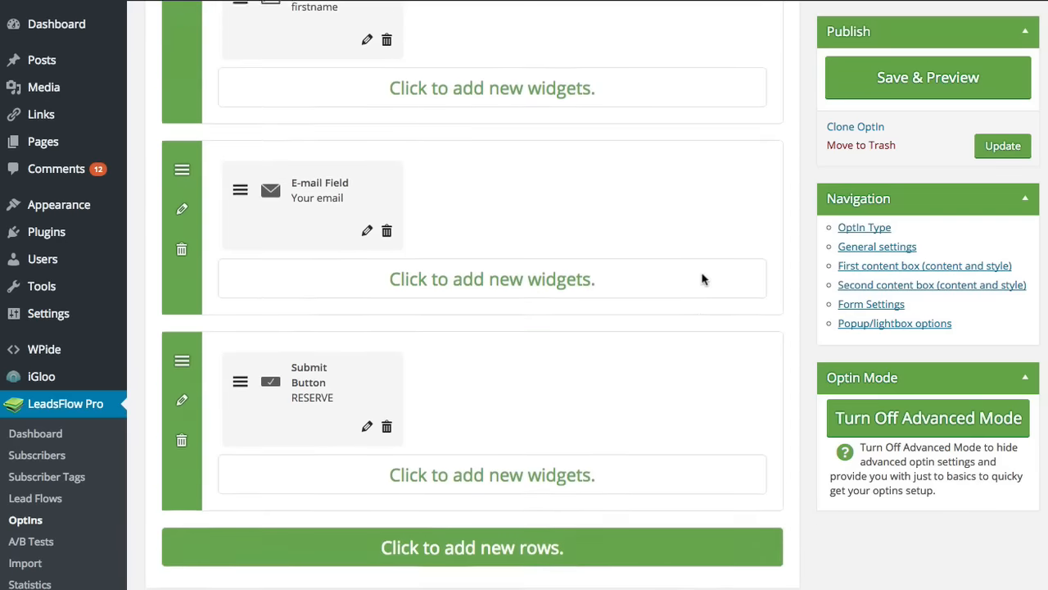
pyautogui.scroll(1, 702, 279)
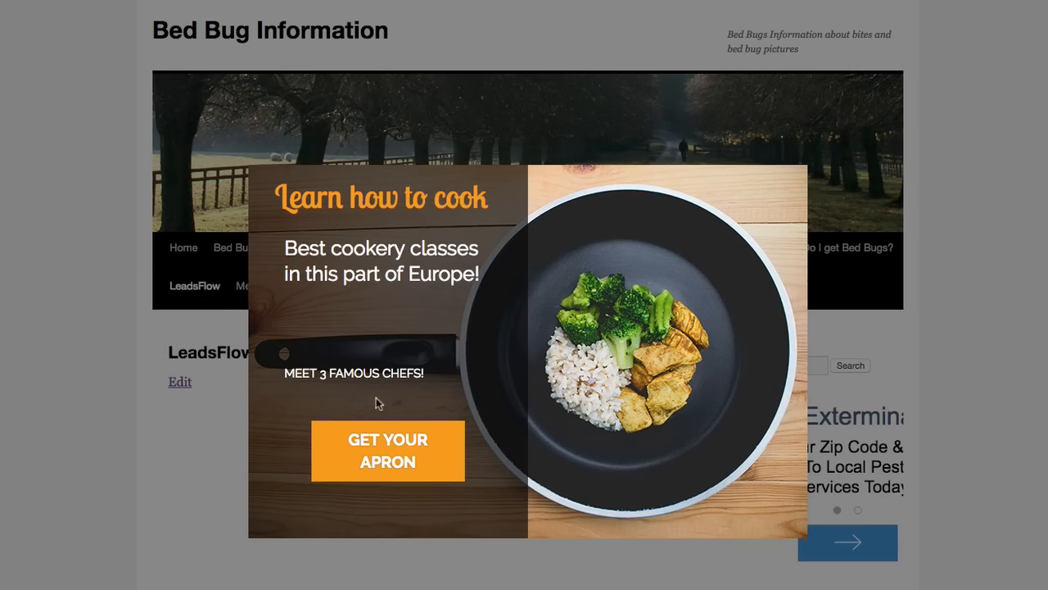
pyautogui.click(388, 450)
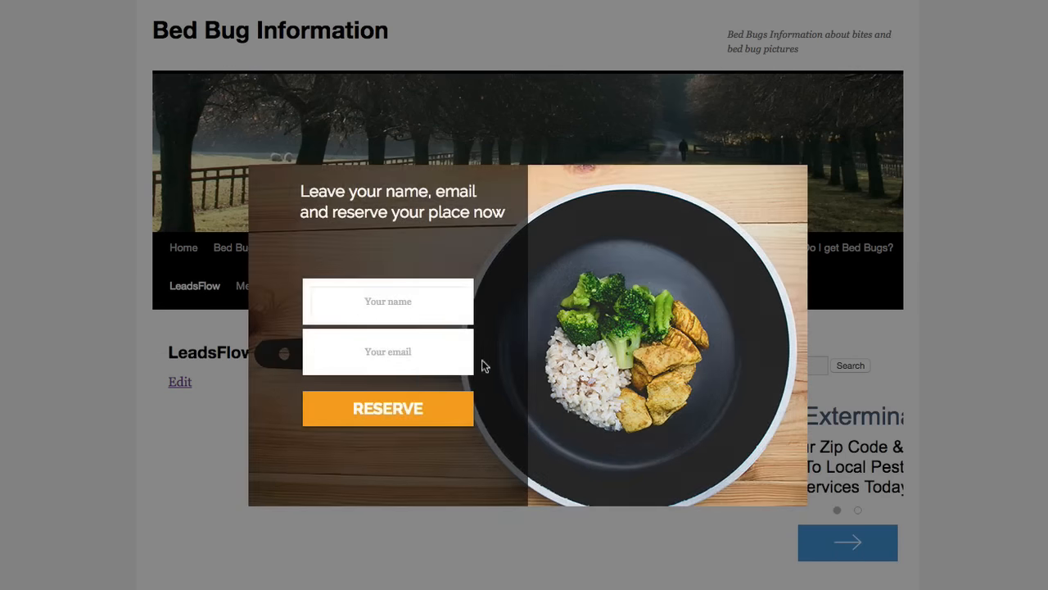
pyautogui.click(407, 302)
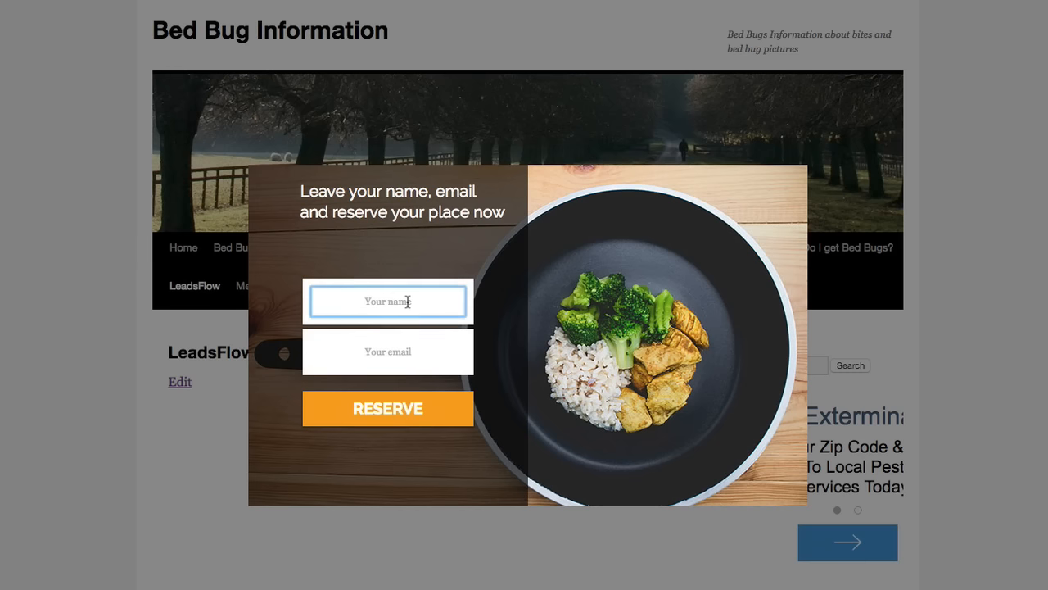
pyautogui.click(556, 279)
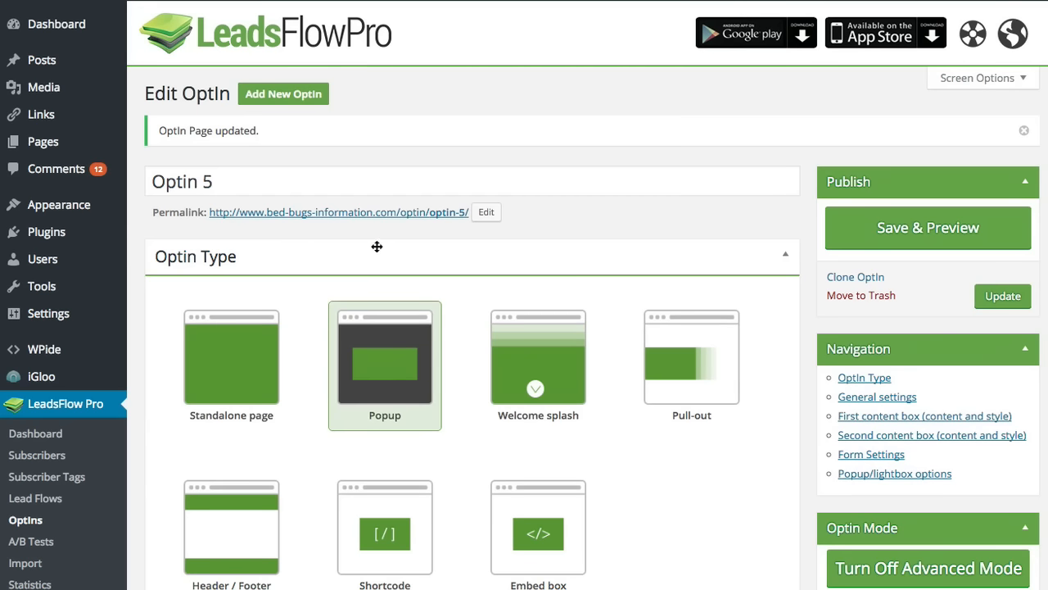
# Step: Turn off Advanced Mode for the optin, look over the basic settings, and turn Advanced Mode back on
pyautogui.scroll(-1, 594, 238)
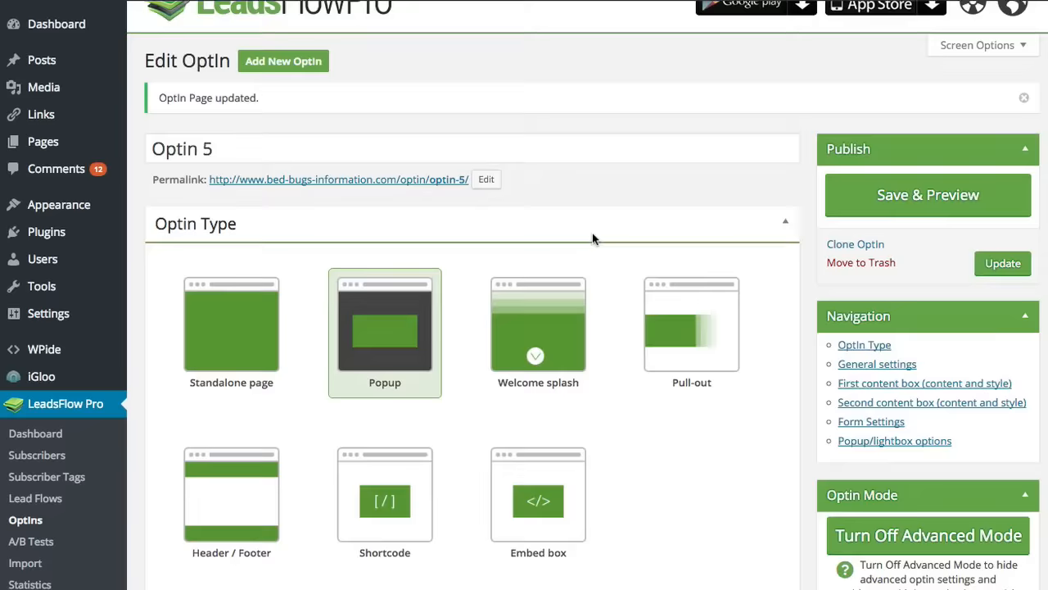
pyautogui.scroll(-3, 592, 233)
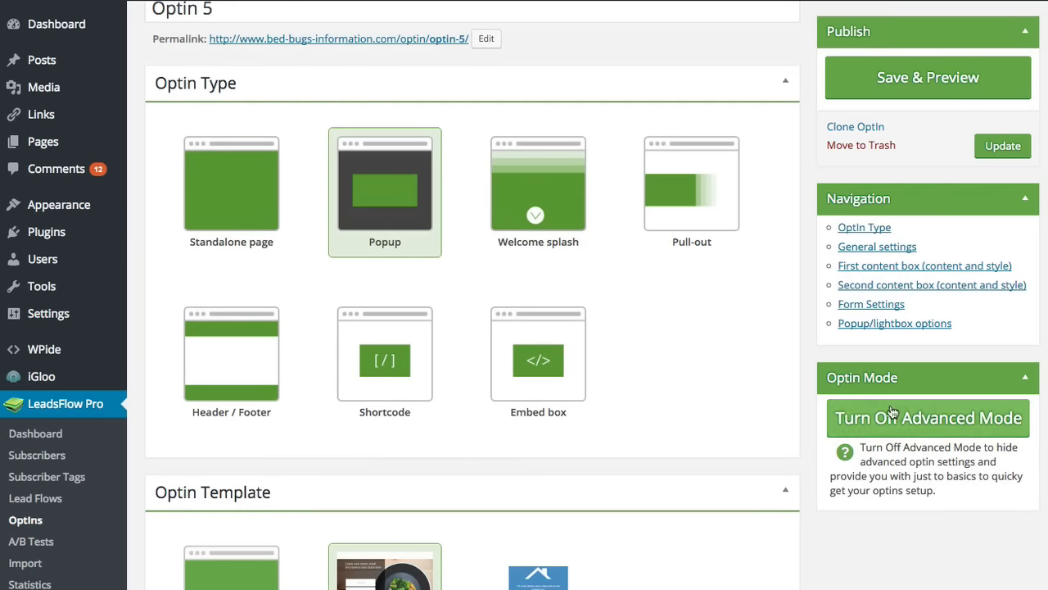
pyautogui.click(892, 411)
pyautogui.scroll(-18, 585, 474)
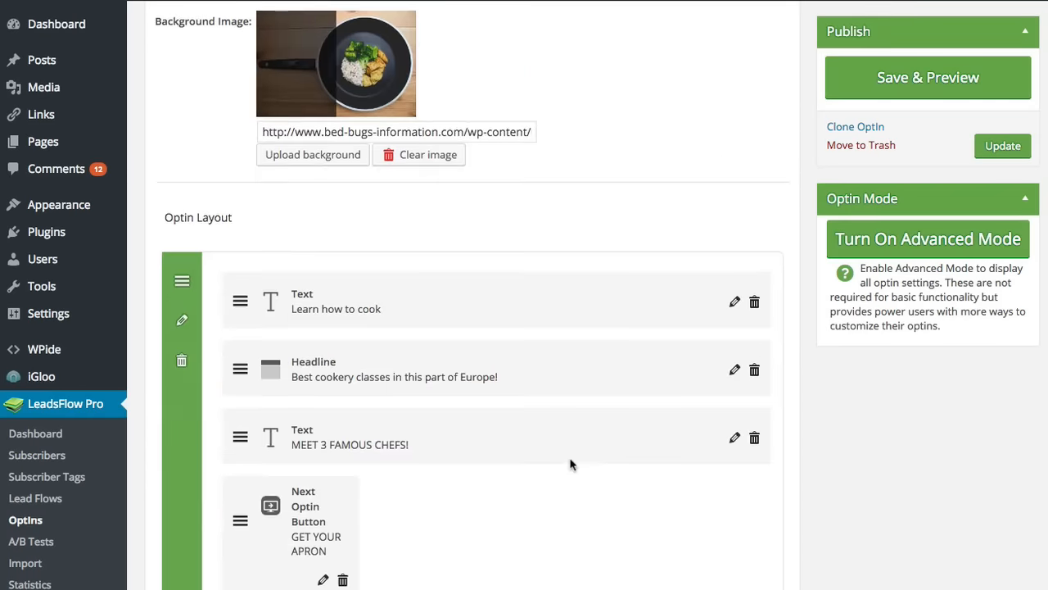
pyautogui.scroll(10, 571, 465)
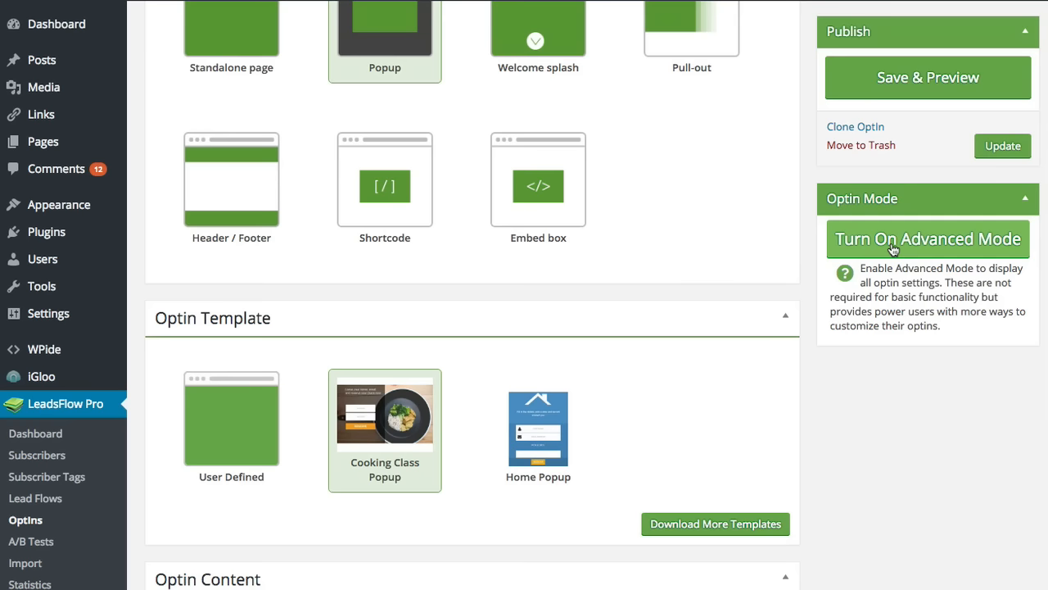
pyautogui.click(892, 245)
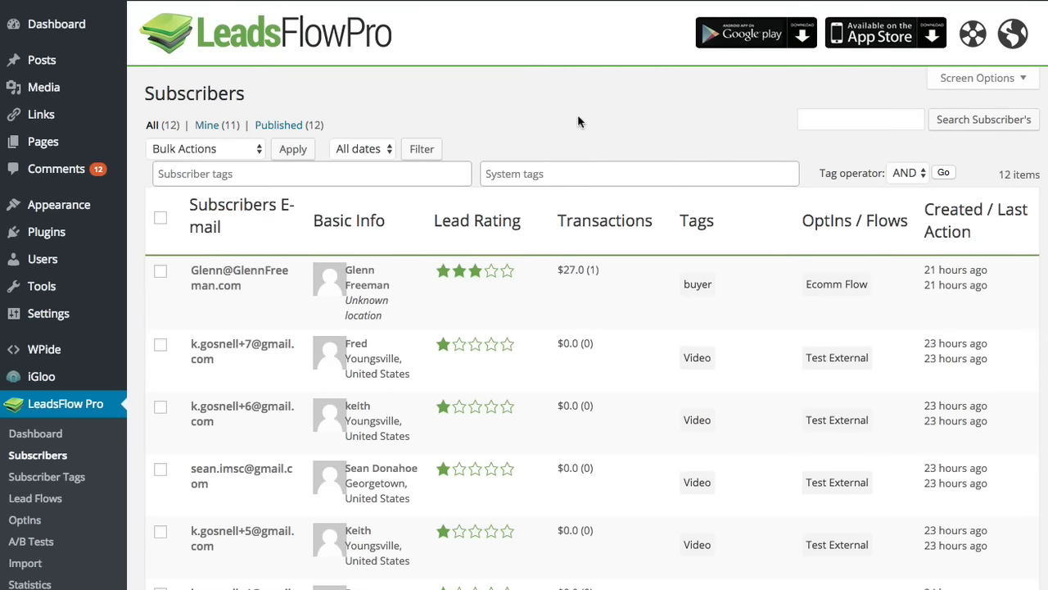
# Step: Look through the Subscribers list and open the record of the last subscriber, the one with a profile photo
pyautogui.scroll(-5, 436, 426)
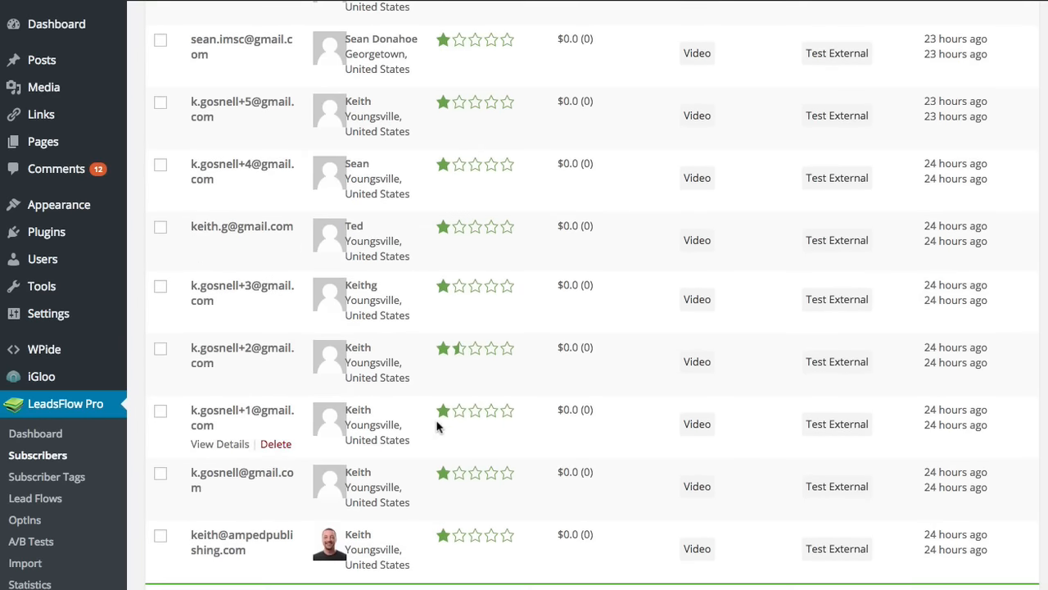
pyautogui.scroll(5, 580, 283)
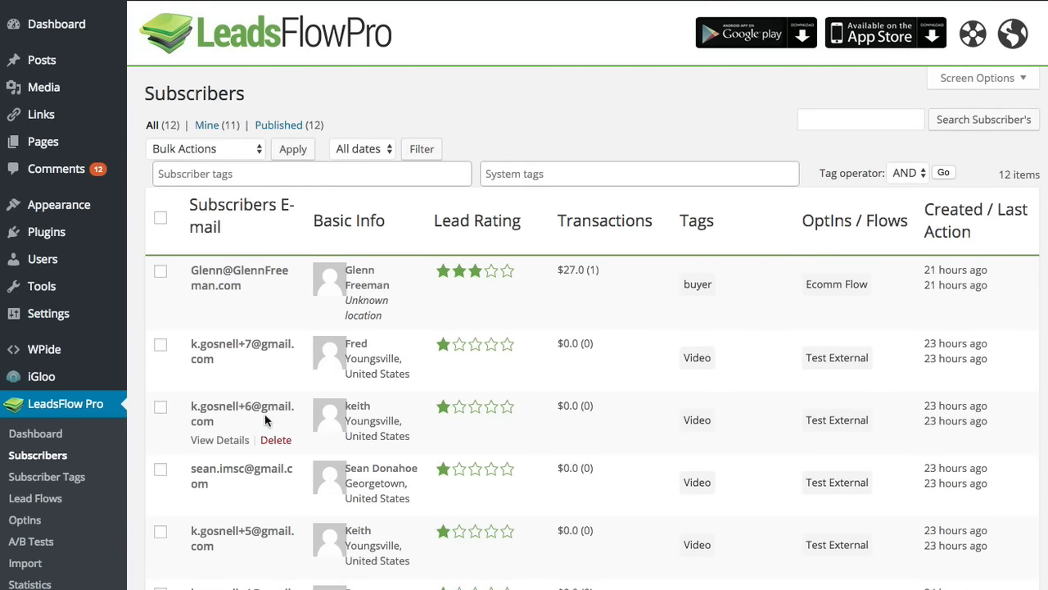
pyautogui.scroll(-5, 262, 419)
pyautogui.click(259, 540)
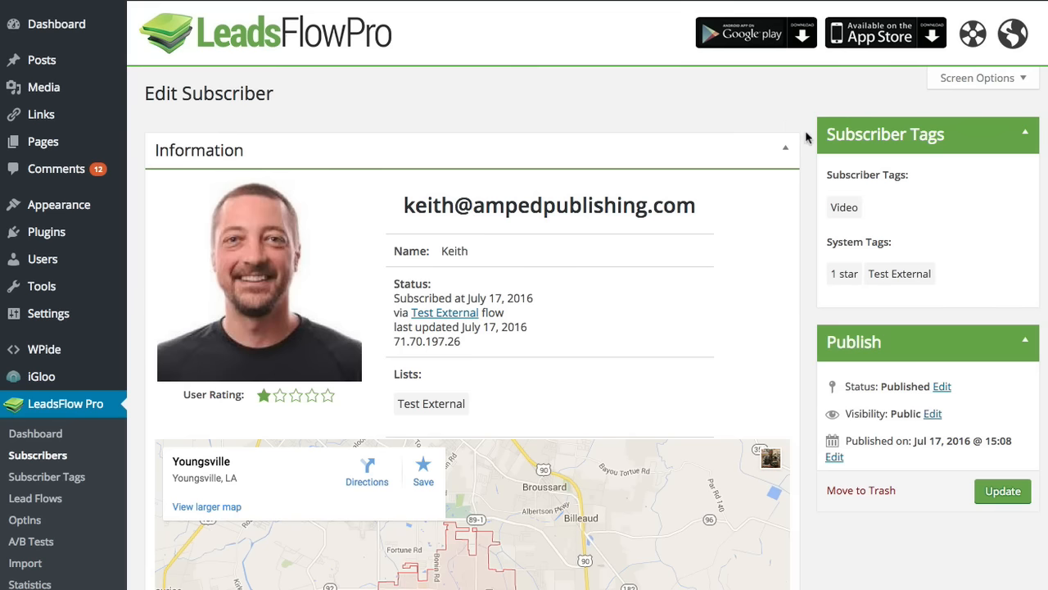
# Step: Examine the subscriber's location map, basic info, custom variables, events and FullContact details, and return to the Subscribers list
pyautogui.scroll(-7, 807, 133)
pyautogui.scroll(-1, 837, 288)
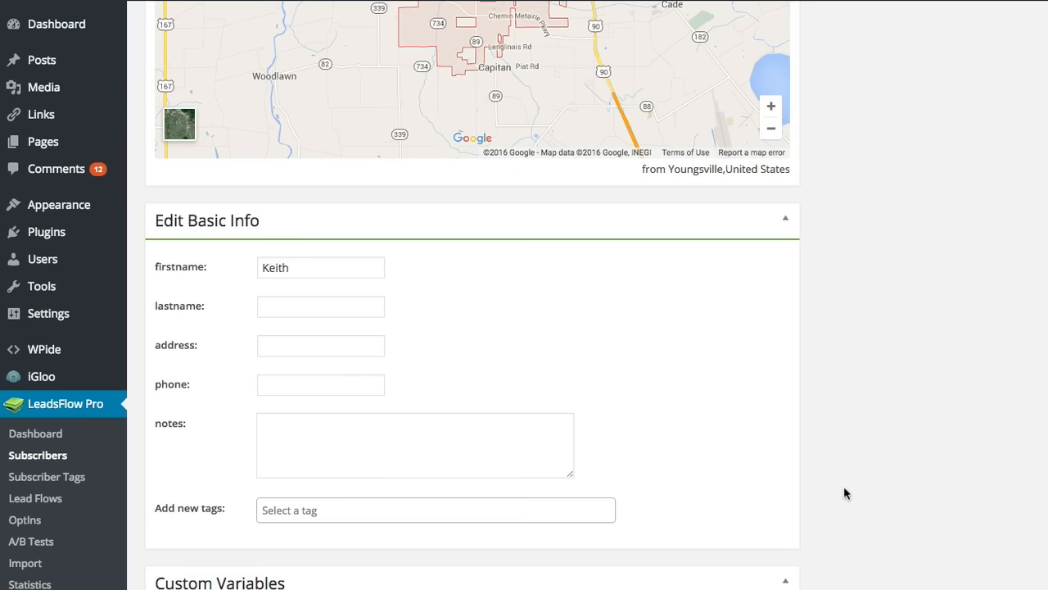
pyautogui.scroll(-5, 844, 492)
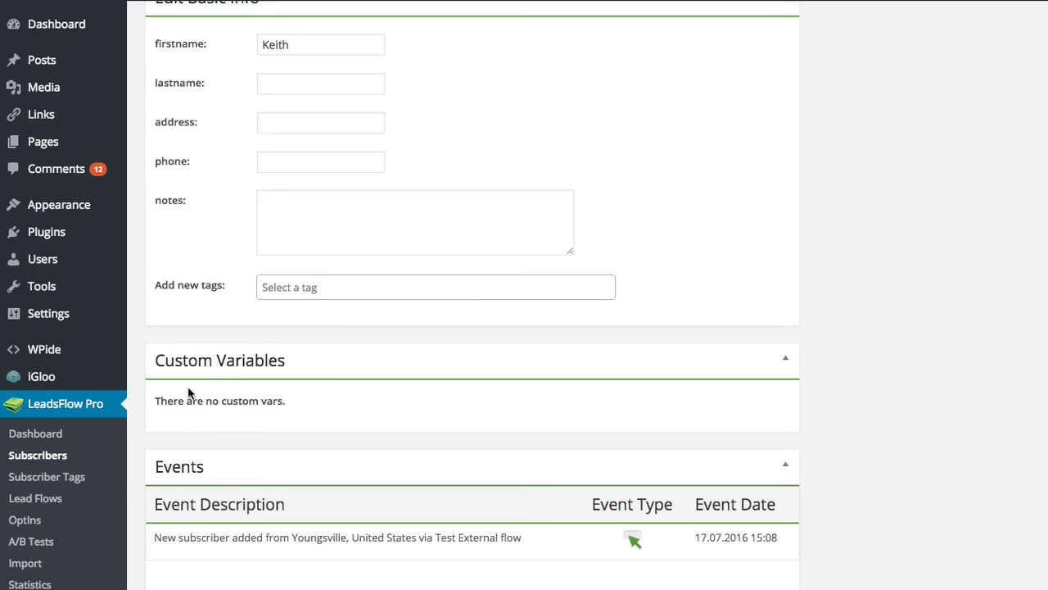
pyautogui.scroll(-2, 901, 455)
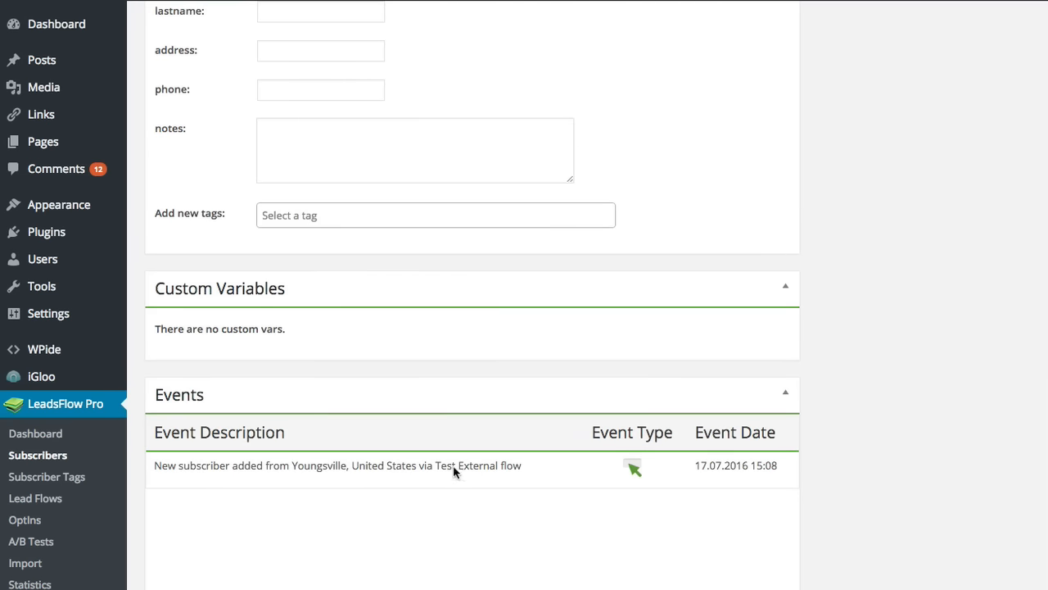
pyautogui.scroll(-5, 919, 493)
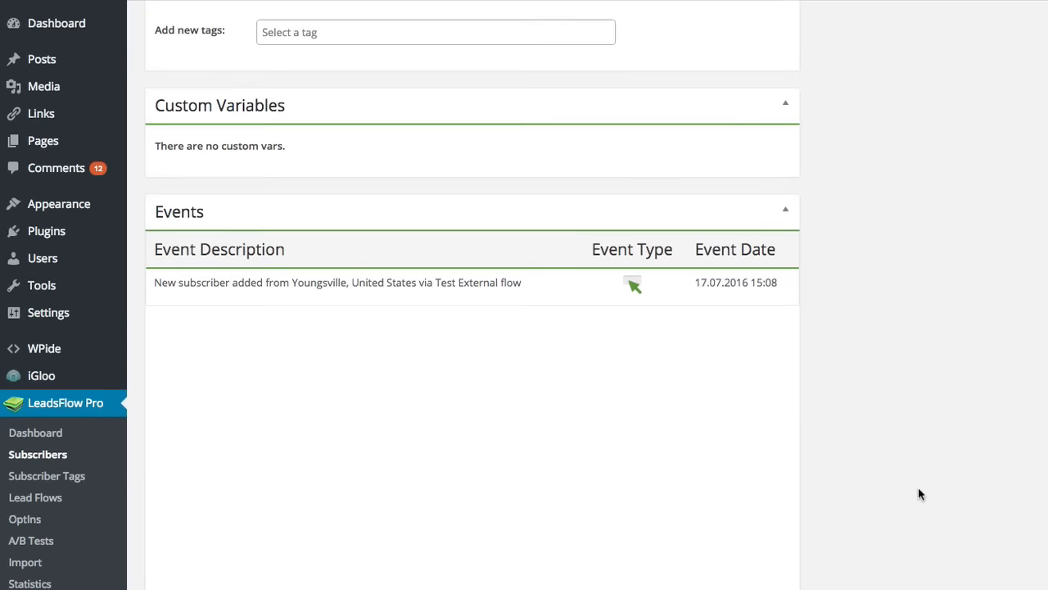
pyautogui.scroll(-3, 918, 491)
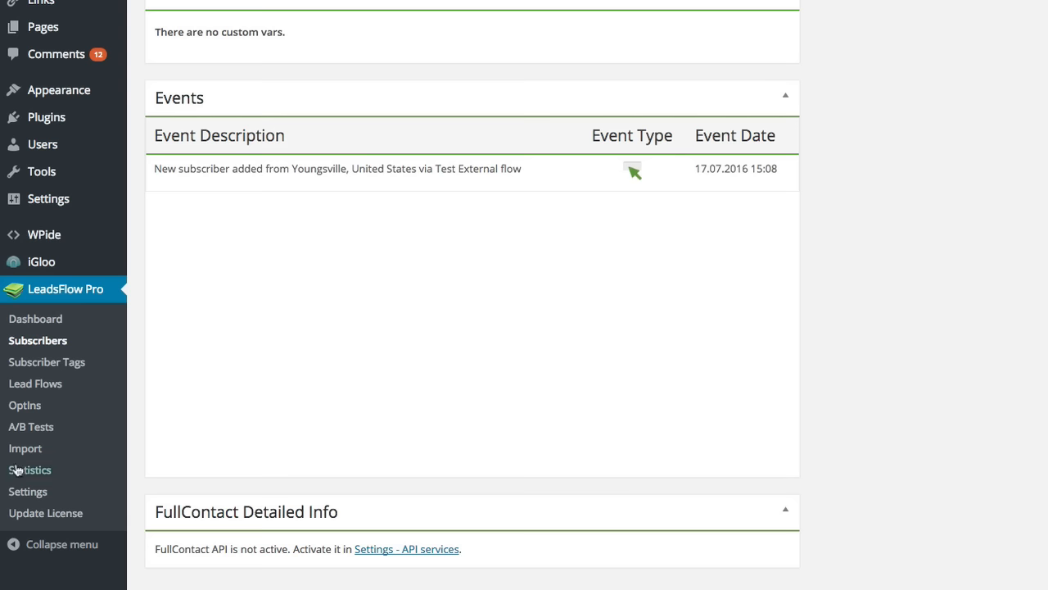
pyautogui.scroll(3, 57, 352)
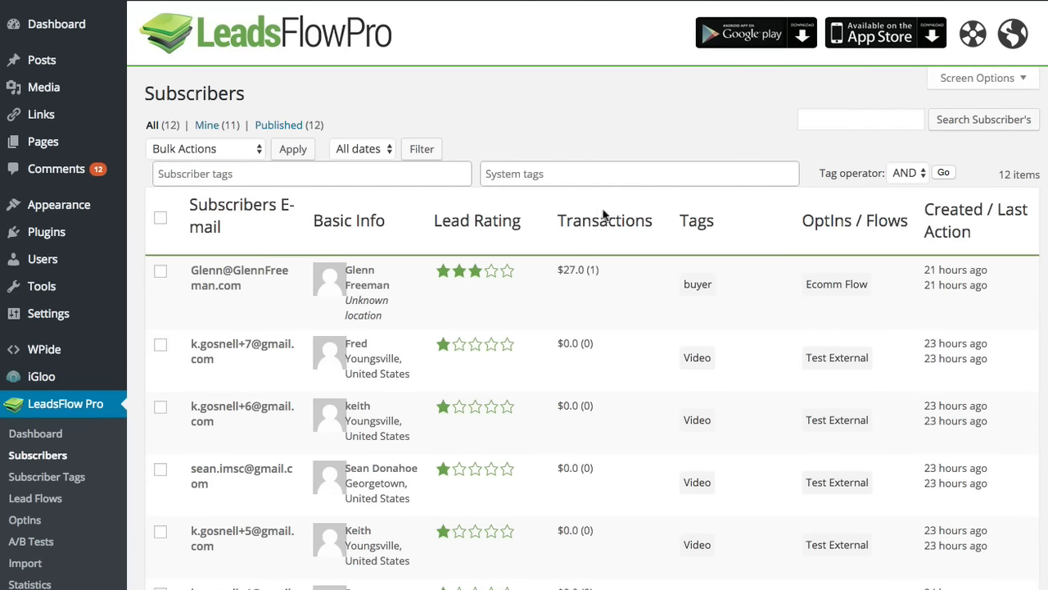
# Step: Examine the subscriber tags and system tags available for filtering the subscribers, including flows and star ratings
pyautogui.click(290, 175)
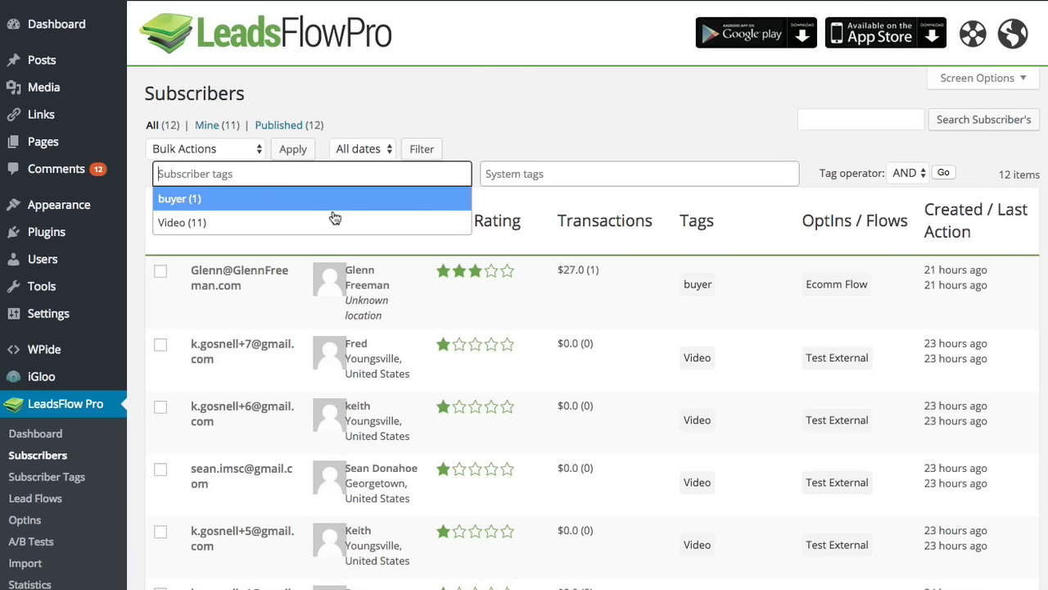
pyautogui.click(554, 145)
pyautogui.click(549, 172)
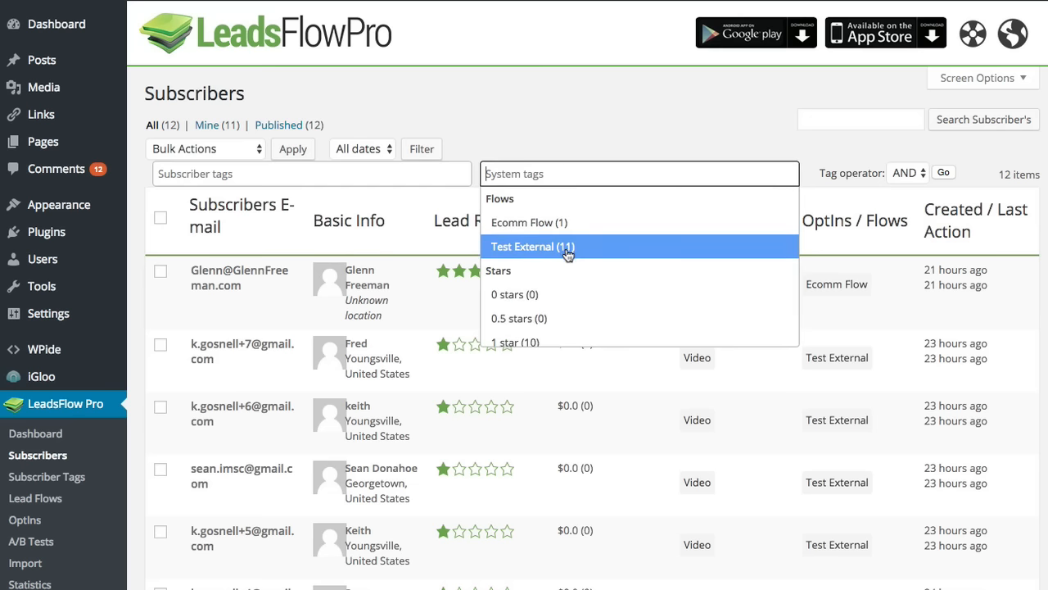
pyautogui.scroll(-5, 575, 264)
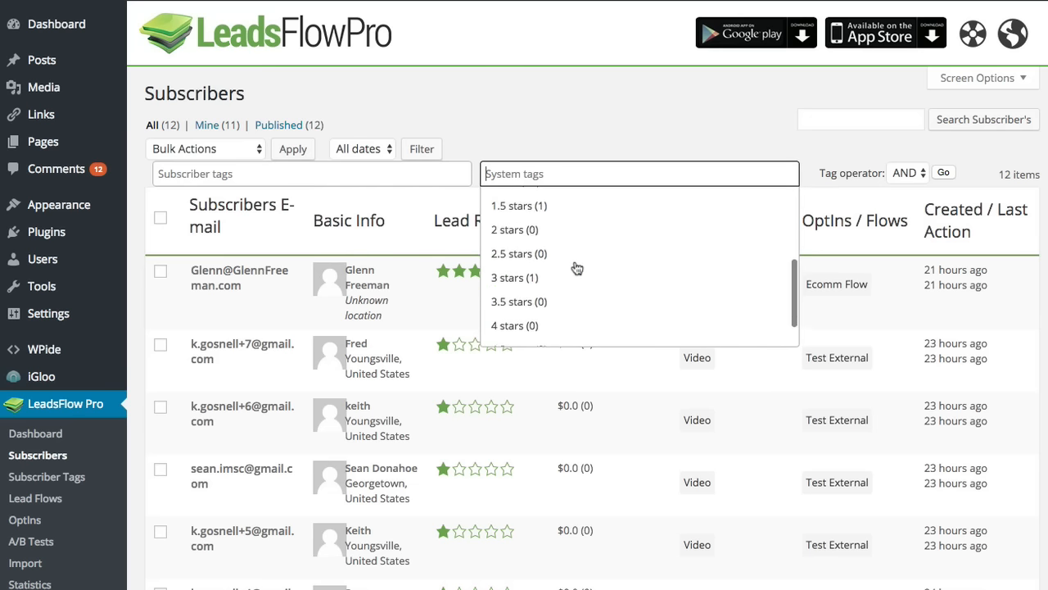
pyautogui.scroll(5, 576, 264)
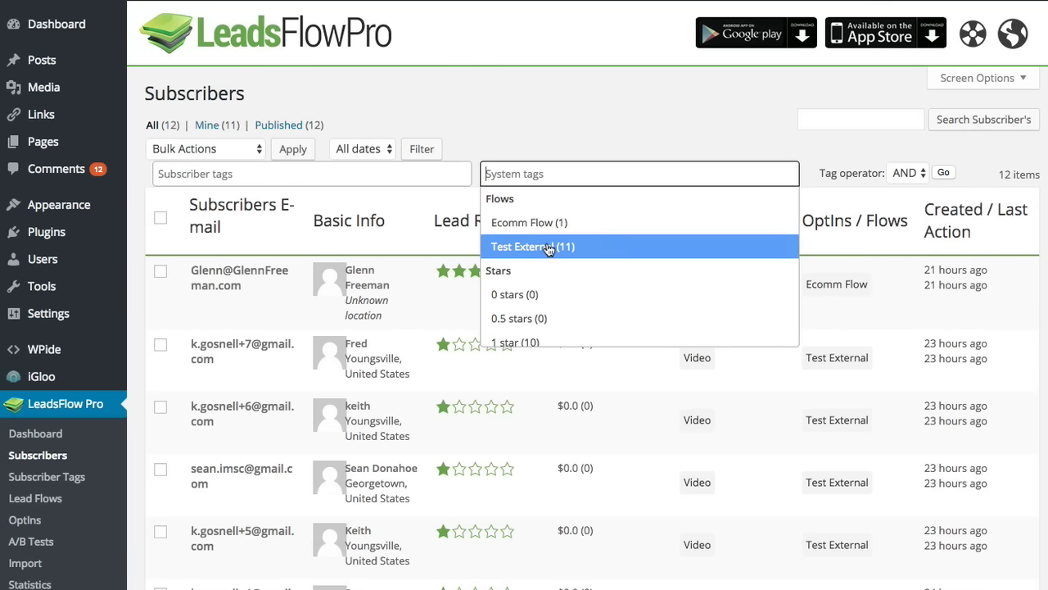
# Step: Filter the Subscribers list by the Video subscriber tag and look over the matching entries
pyautogui.click(286, 173)
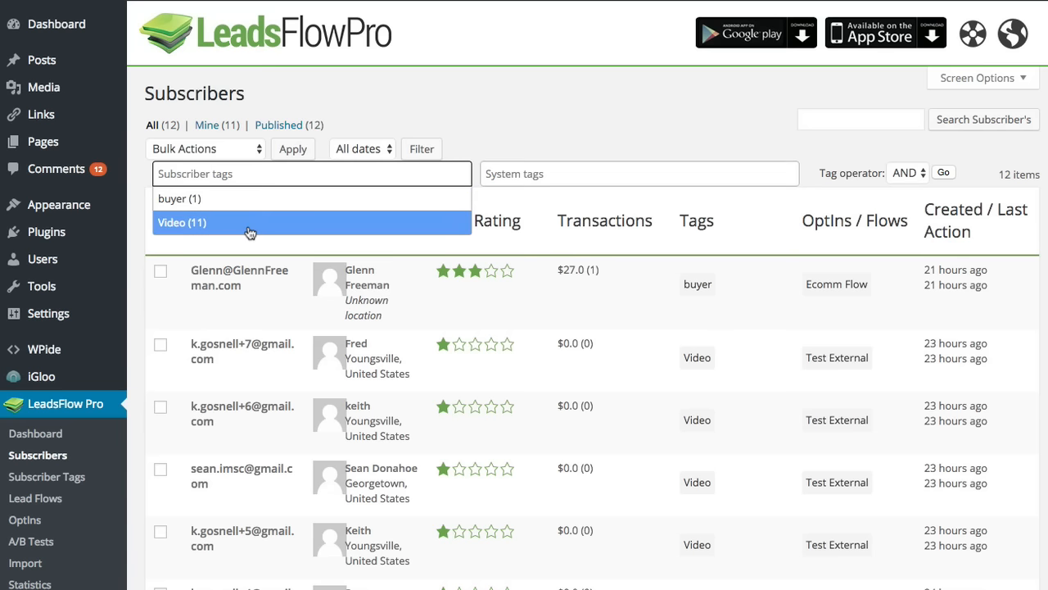
pyautogui.click(250, 227)
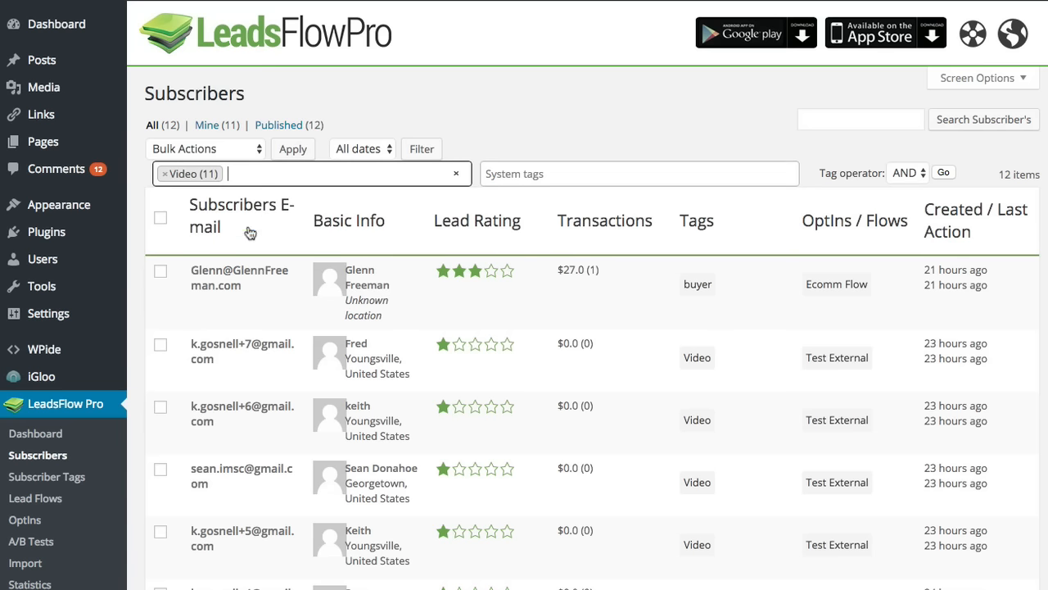
pyautogui.click(944, 173)
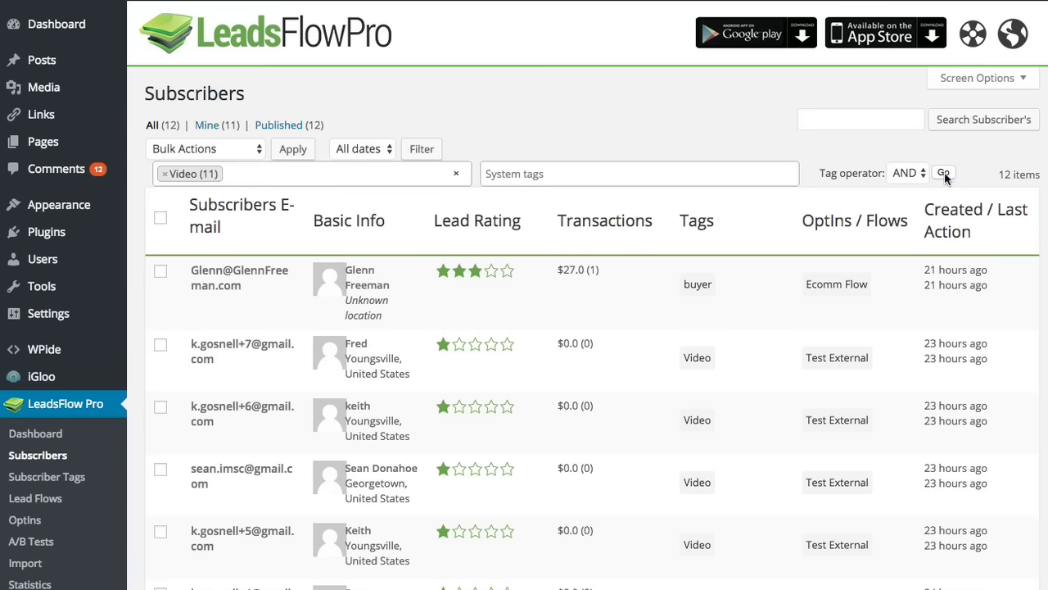
pyautogui.click(497, 227)
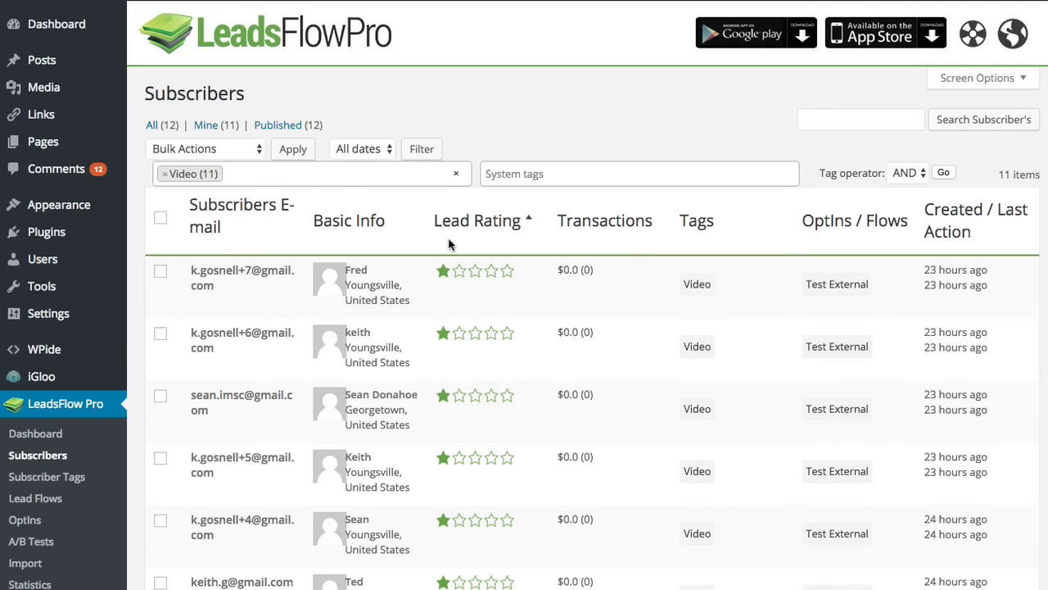
pyautogui.scroll(-4, 447, 239)
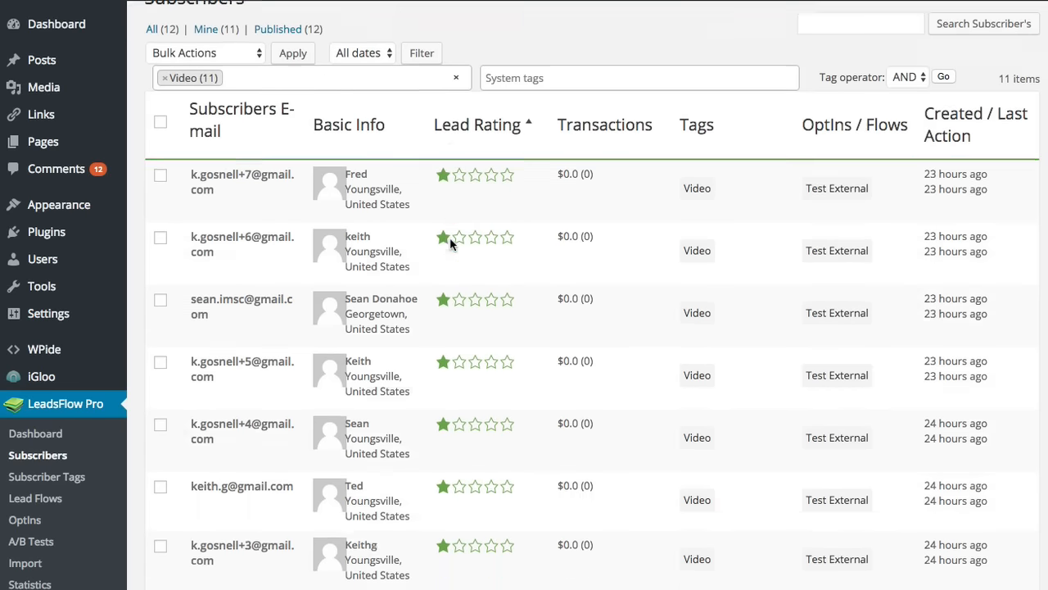
pyautogui.scroll(4, 446, 239)
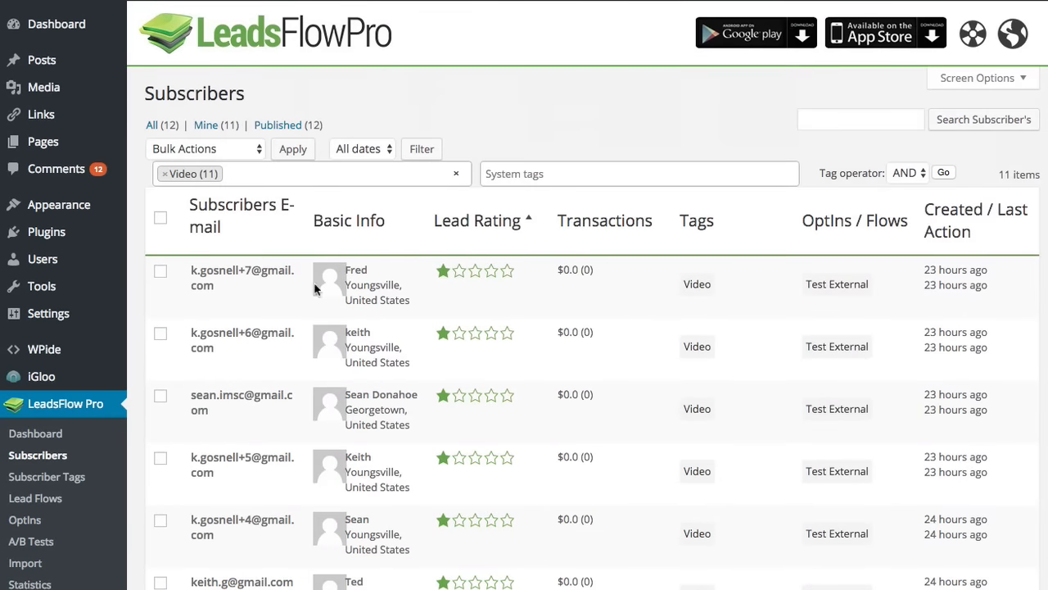
# Step: Select all the filtered subscribers and start the Push Through Flow bulk action on them
pyautogui.click(160, 222)
pyautogui.click(258, 148)
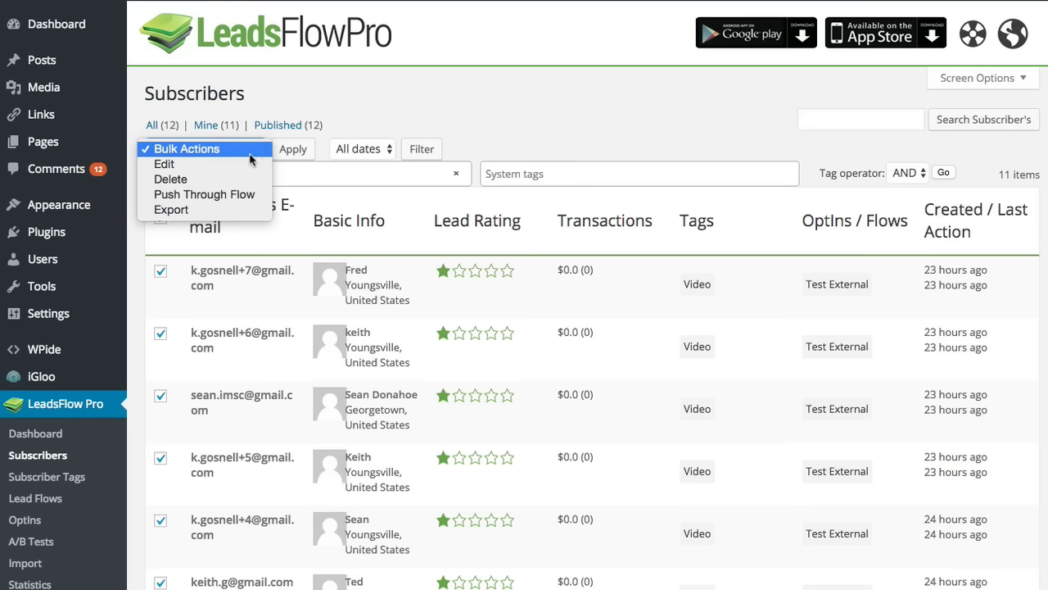
pyautogui.click(213, 203)
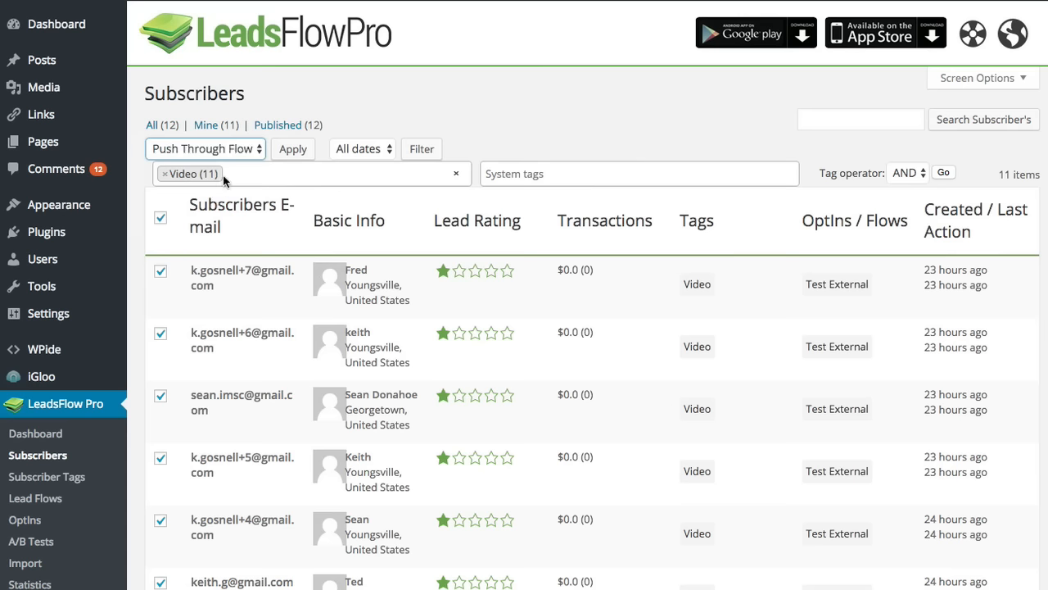
pyautogui.click(288, 150)
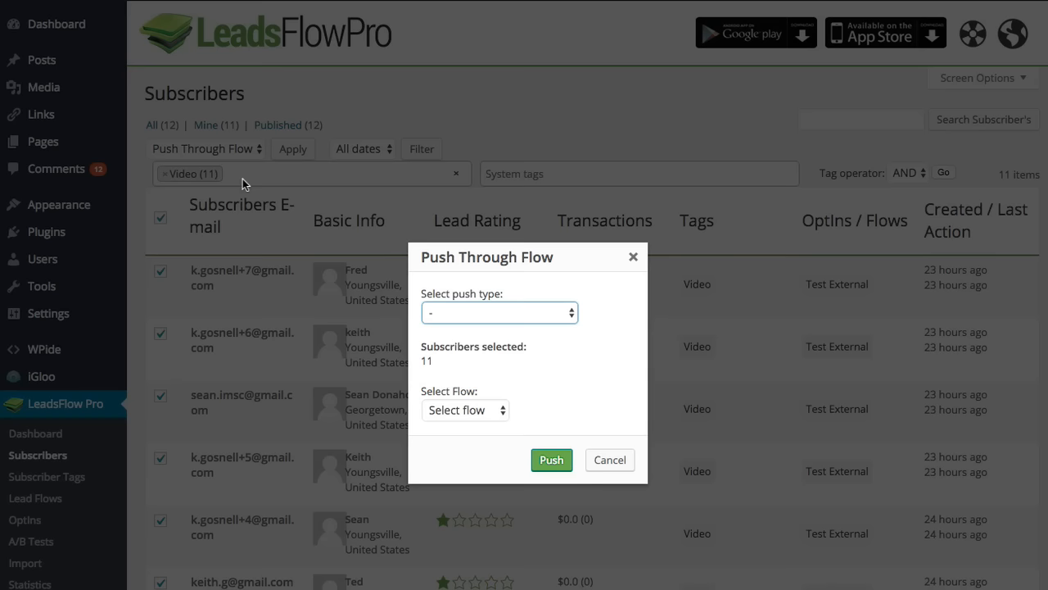
# Step: Choose Push Selected Subscribers as the push type and Internal Flow as the flow, but close the dialog without pushing
pyautogui.click(562, 314)
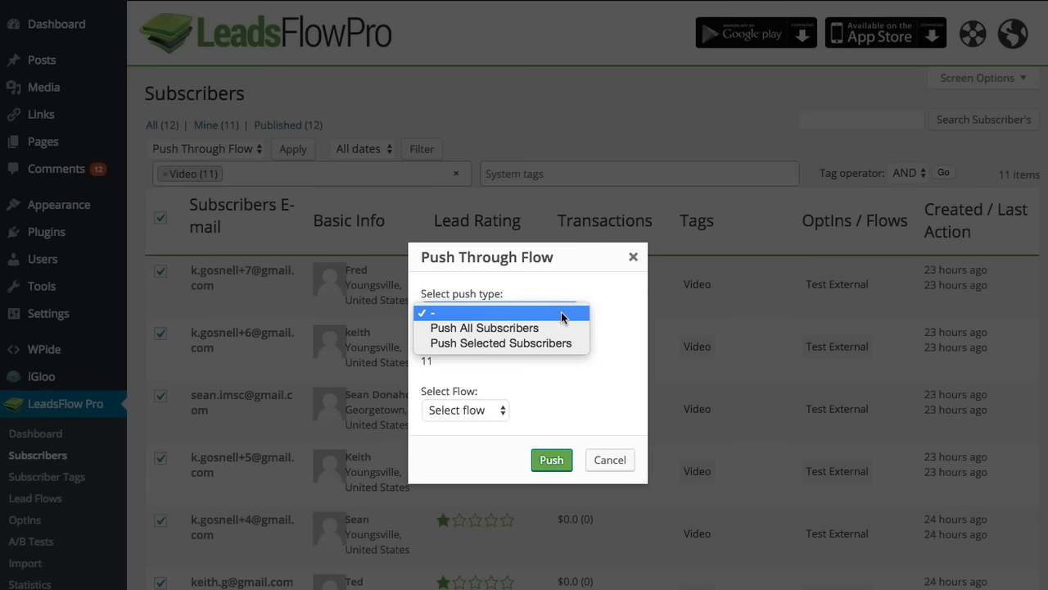
pyautogui.click(523, 343)
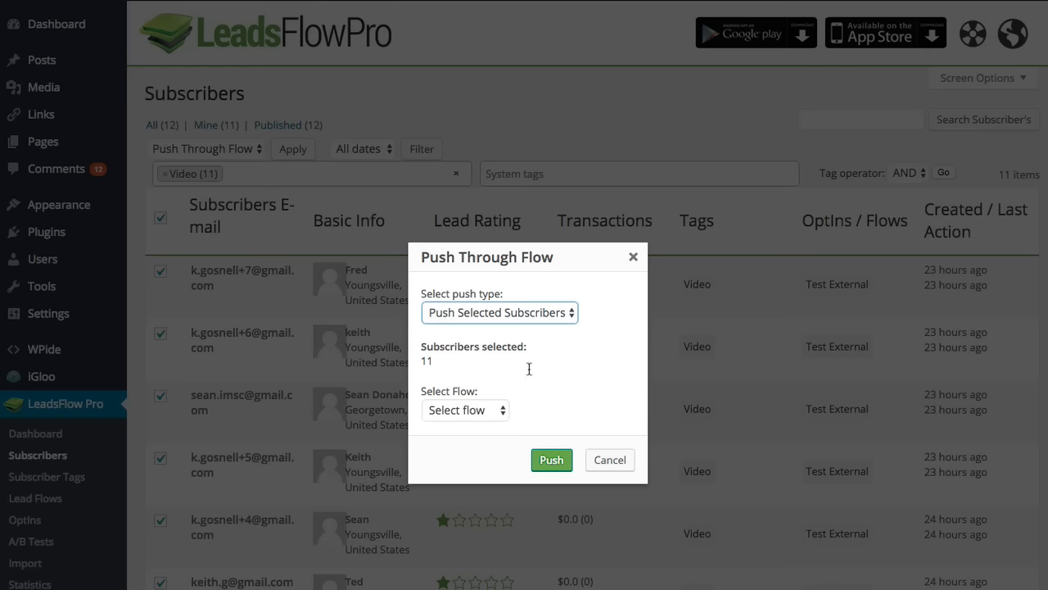
pyautogui.click(503, 411)
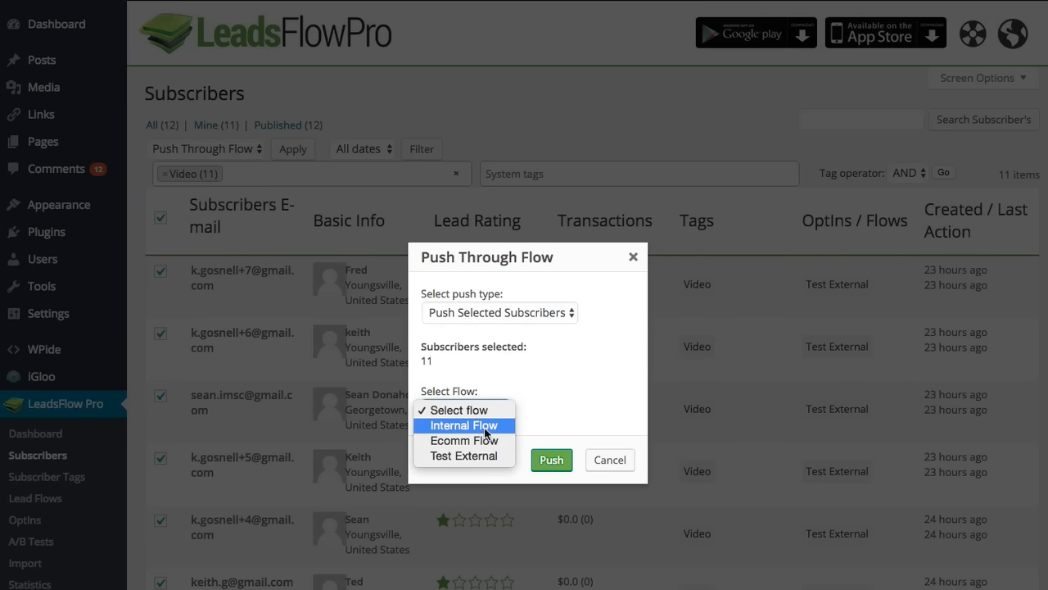
pyautogui.click(485, 425)
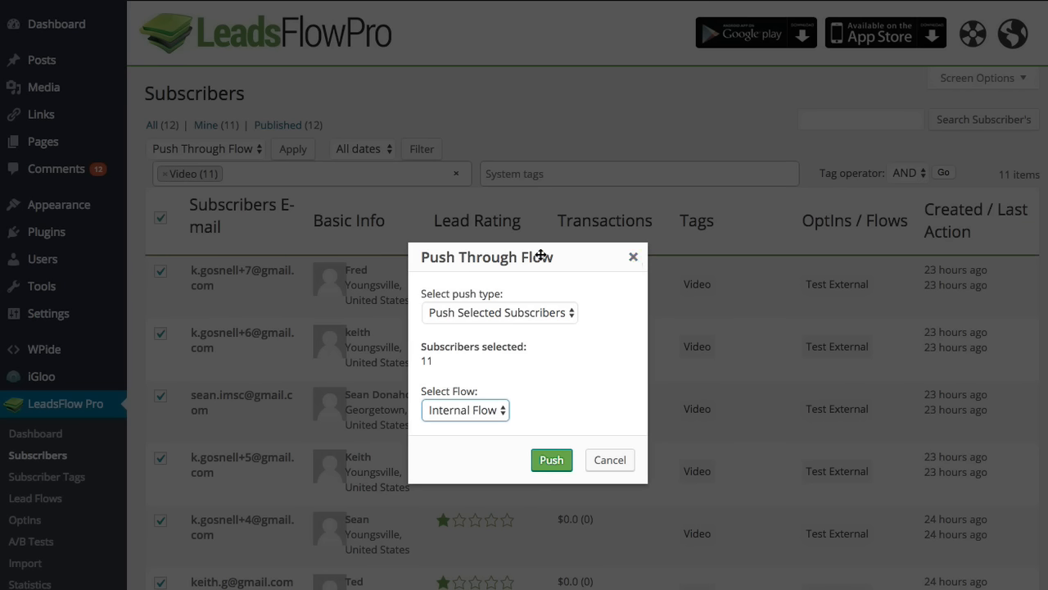
pyautogui.click(633, 259)
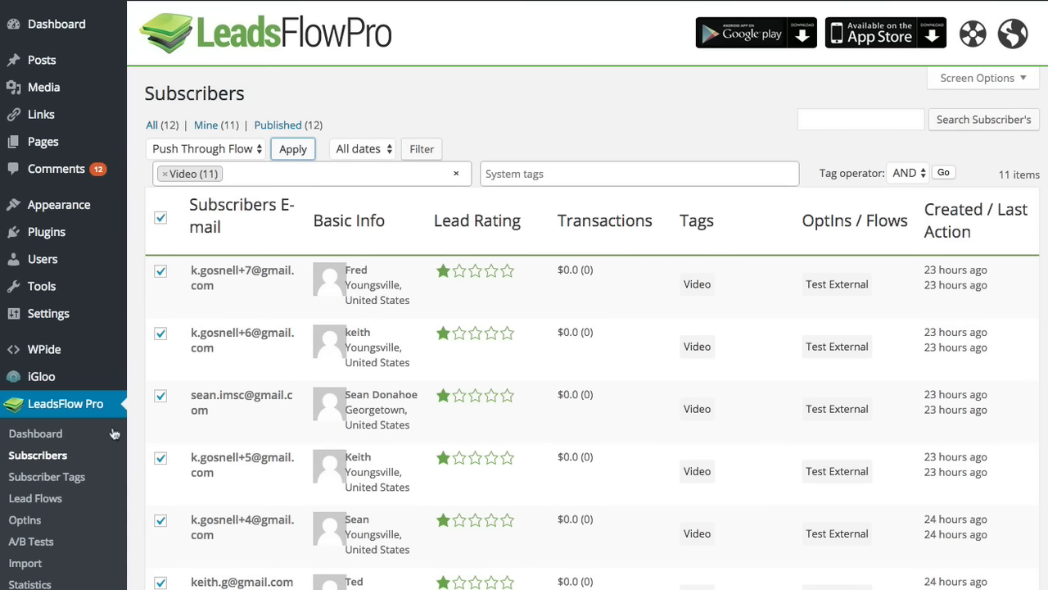
# Step: Visit the Import page, and display the Internal Flow's chart in LeadsFlow Statistics
pyautogui.click(24, 563)
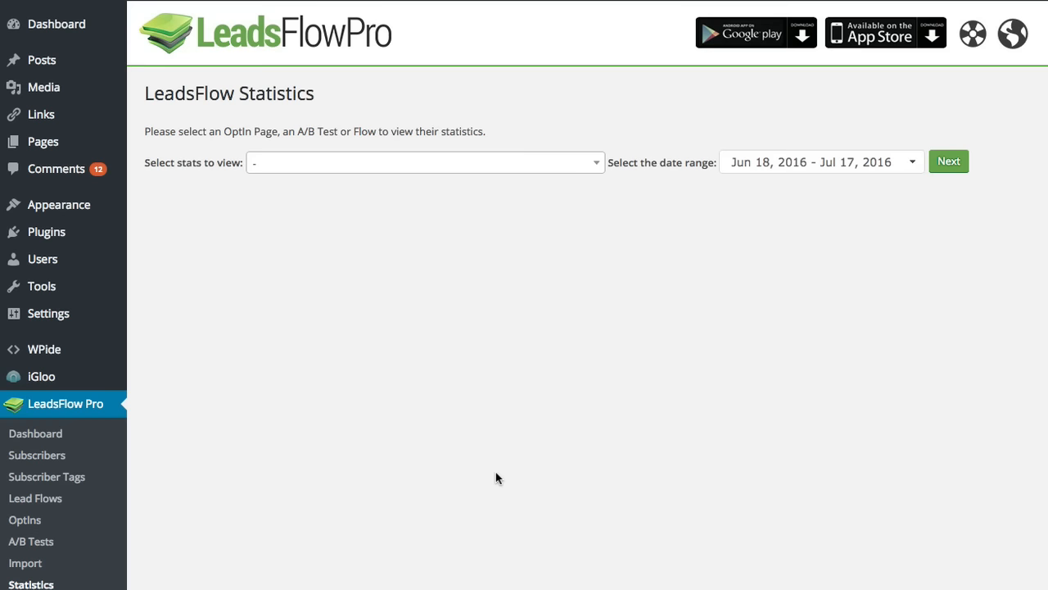
pyautogui.click(593, 165)
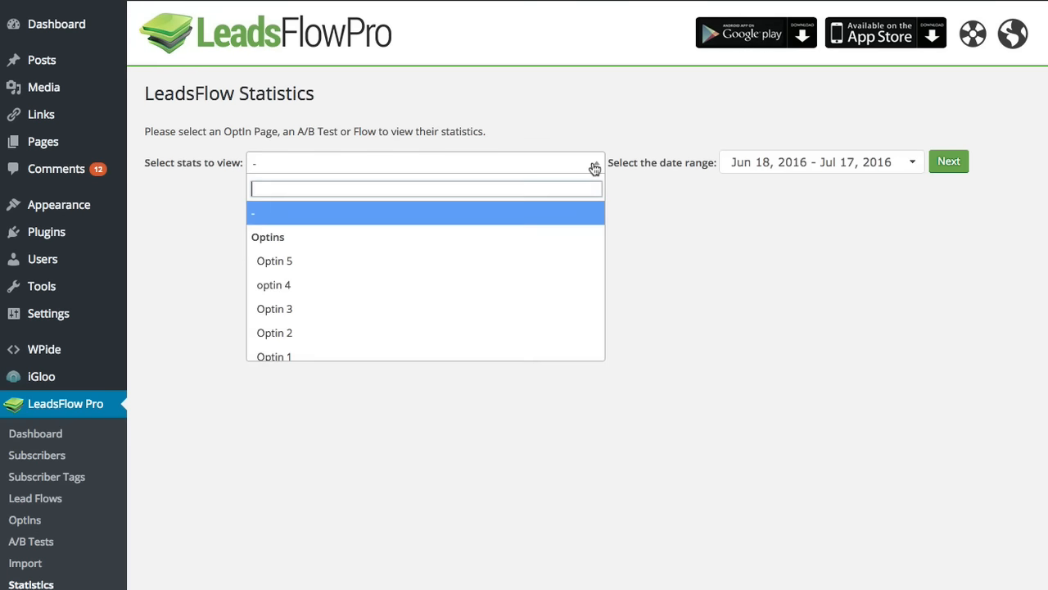
pyautogui.scroll(-4, 355, 314)
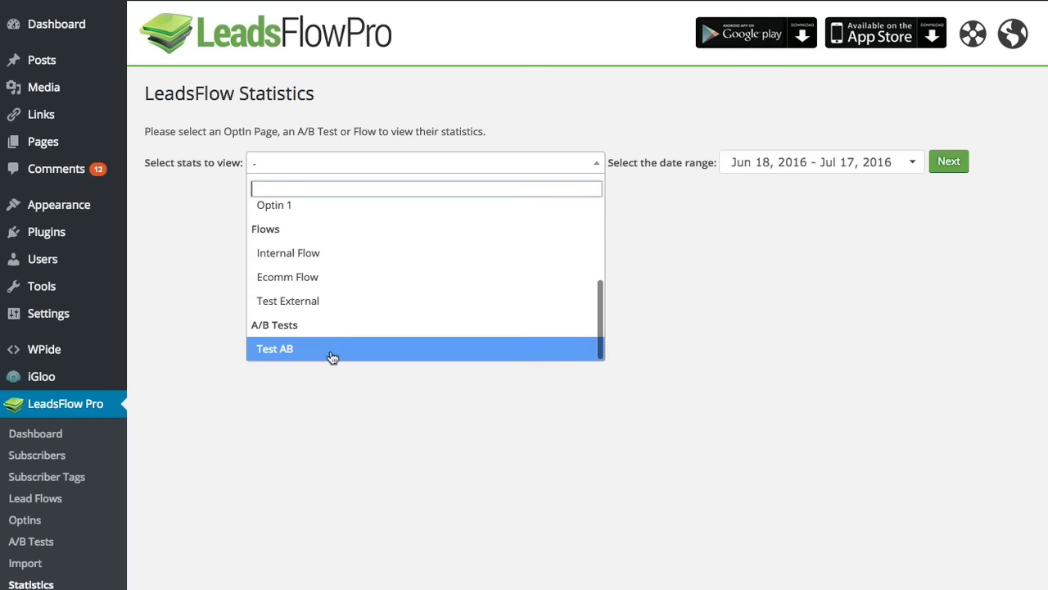
pyautogui.click(336, 261)
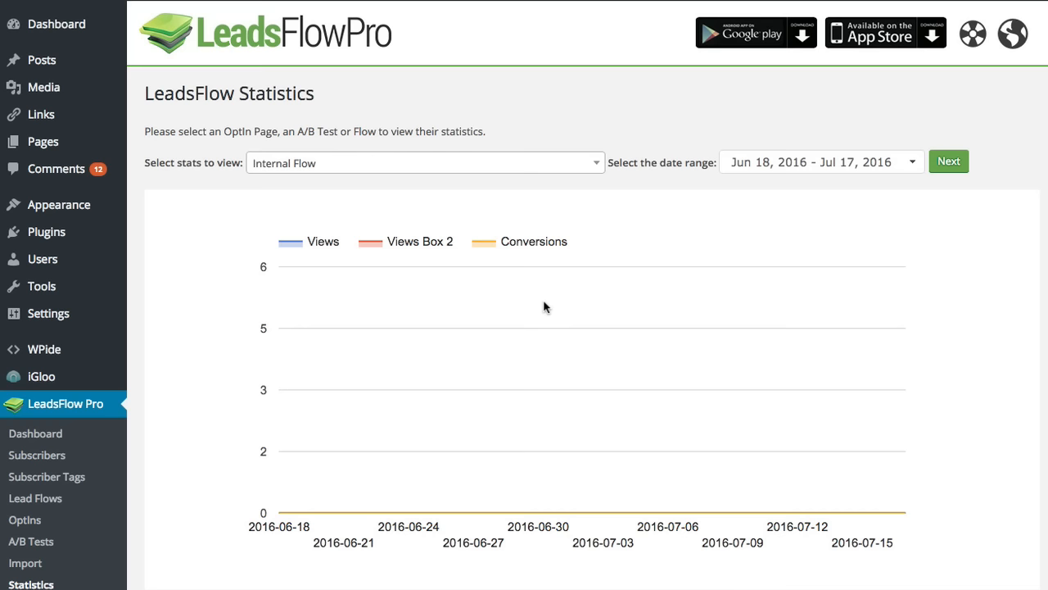
# Step: Display the Ecomm Flow's statistics chart, examine its views and conversions, and return to the Subscribers list
pyautogui.click(589, 168)
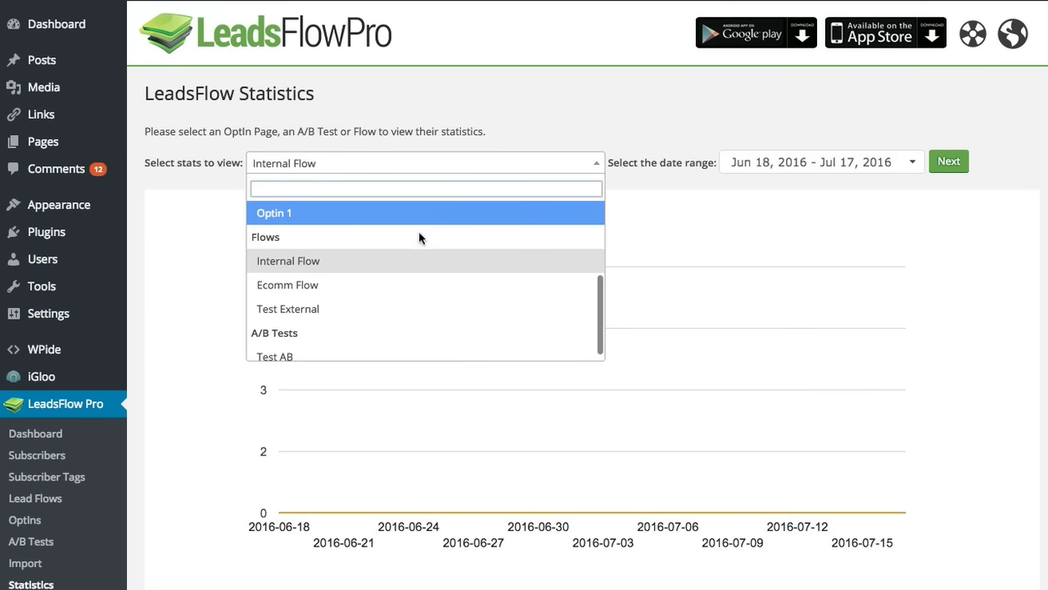
pyautogui.click(383, 287)
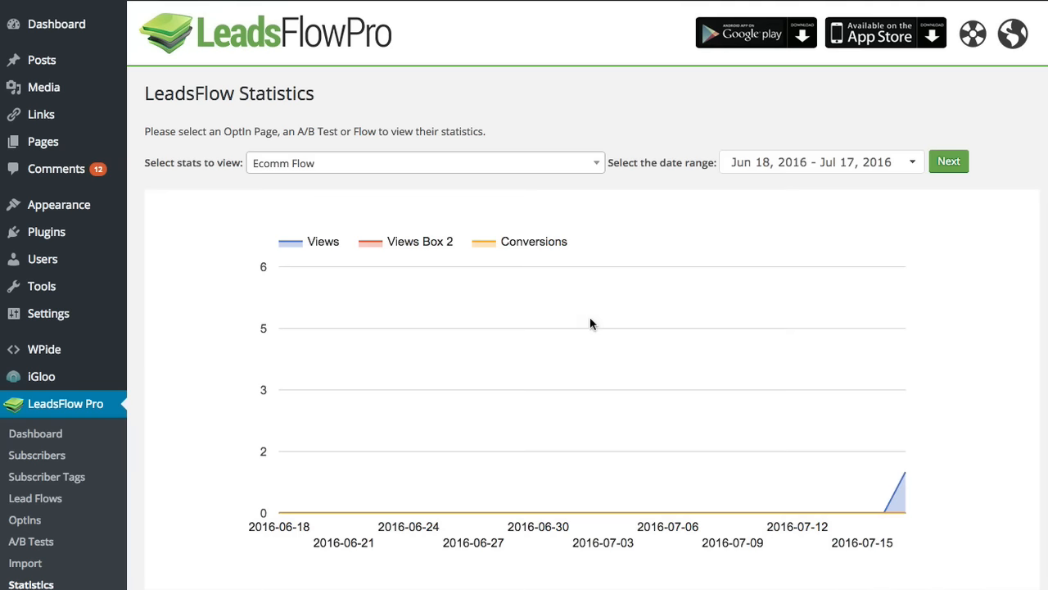
pyautogui.moveTo(905, 478)
pyautogui.click(36, 456)
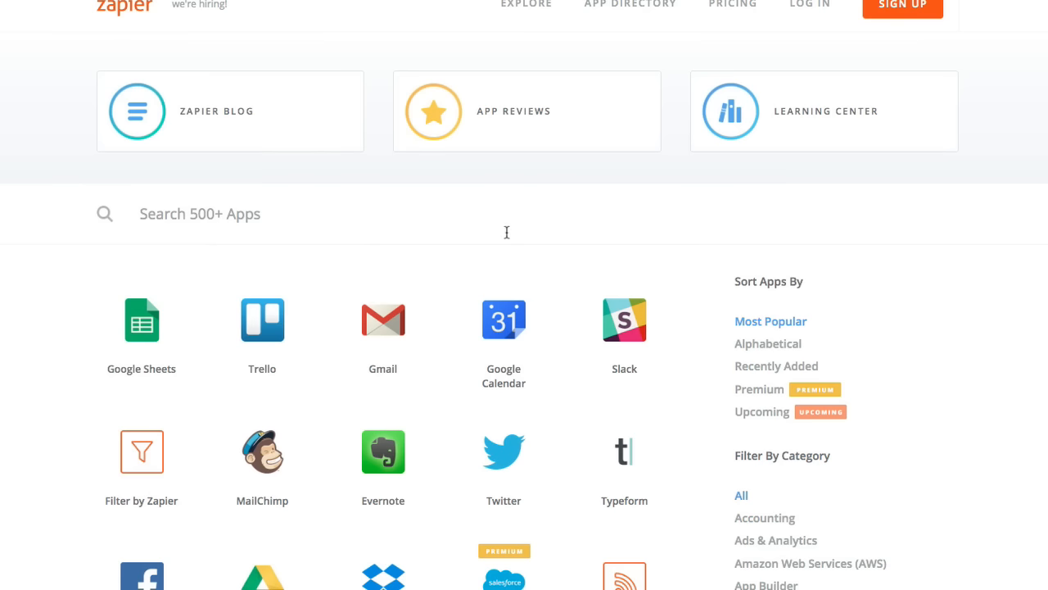
# Step: Switch to Zapier's app directory and look through the apps available for integration, sorted by most popular
pyautogui.scroll(-5, 461, 283)
pyautogui.scroll(-15, 438, 311)
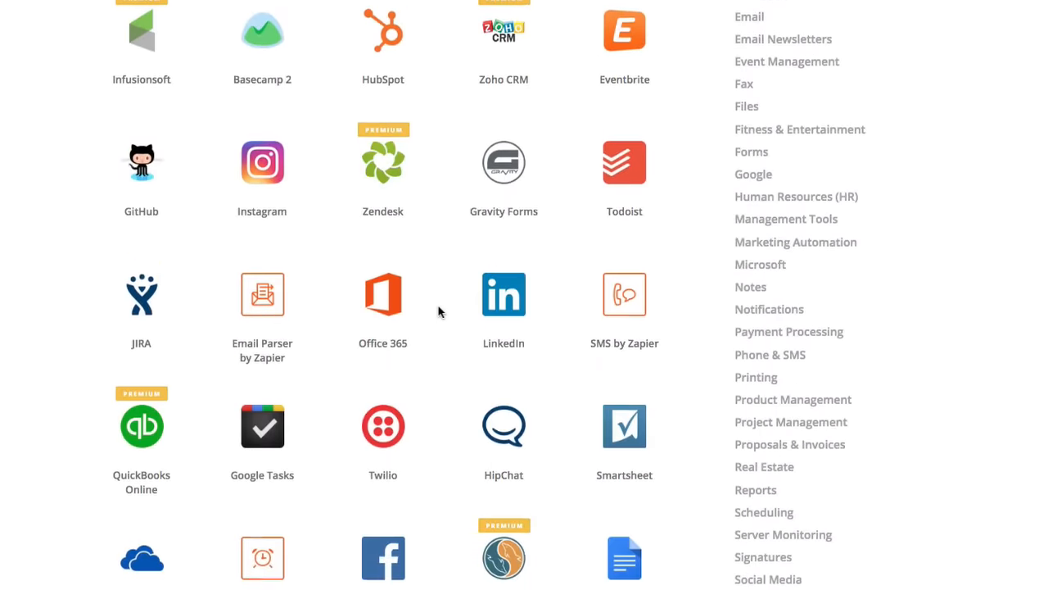
pyautogui.scroll(-20, 438, 312)
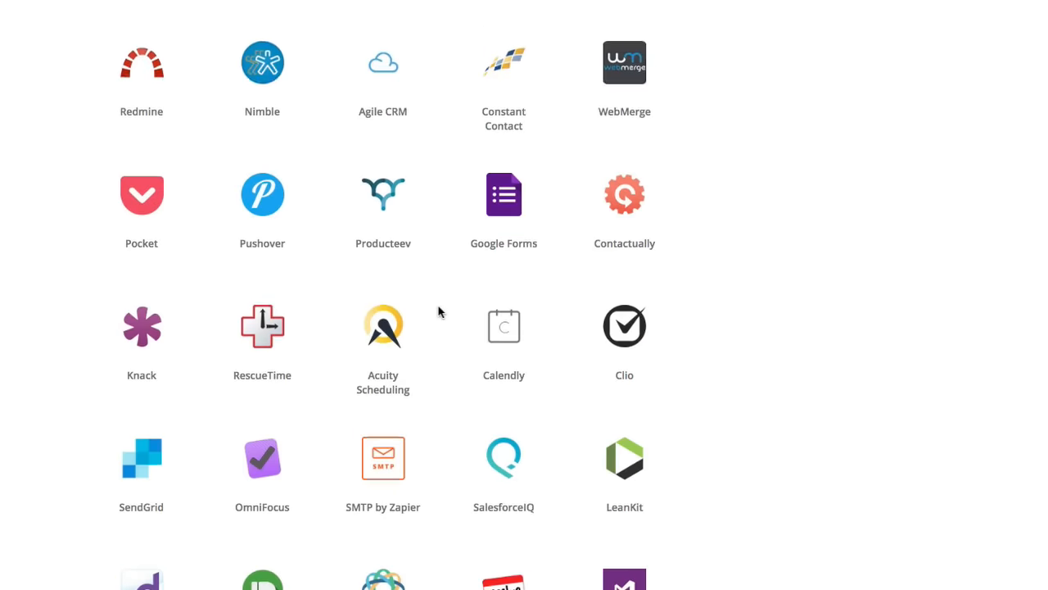
pyautogui.scroll(-20, 438, 311)
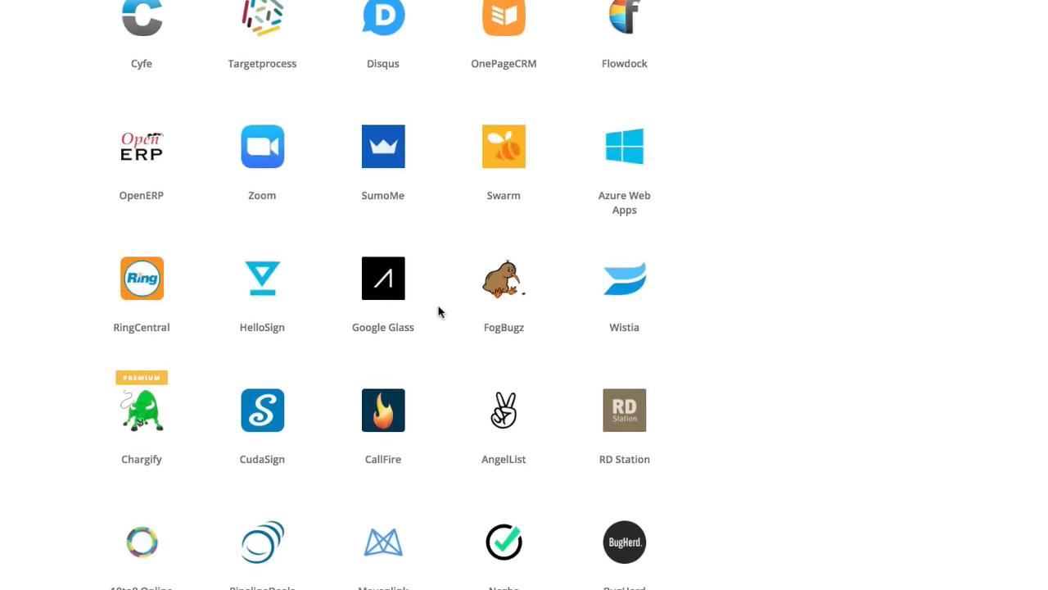
pyautogui.scroll(-20, 438, 311)
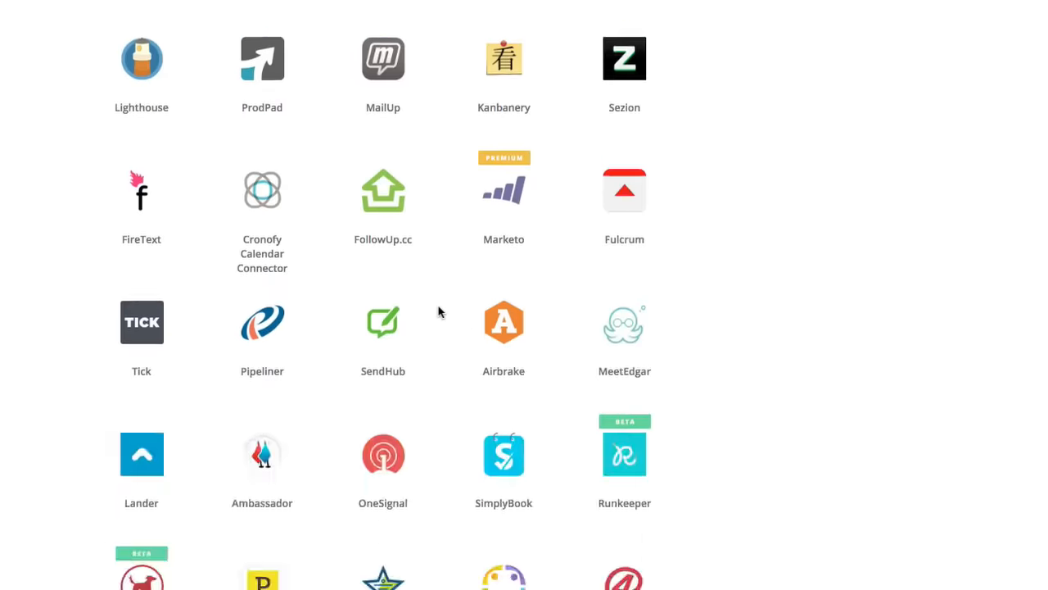
pyautogui.scroll(20, 438, 311)
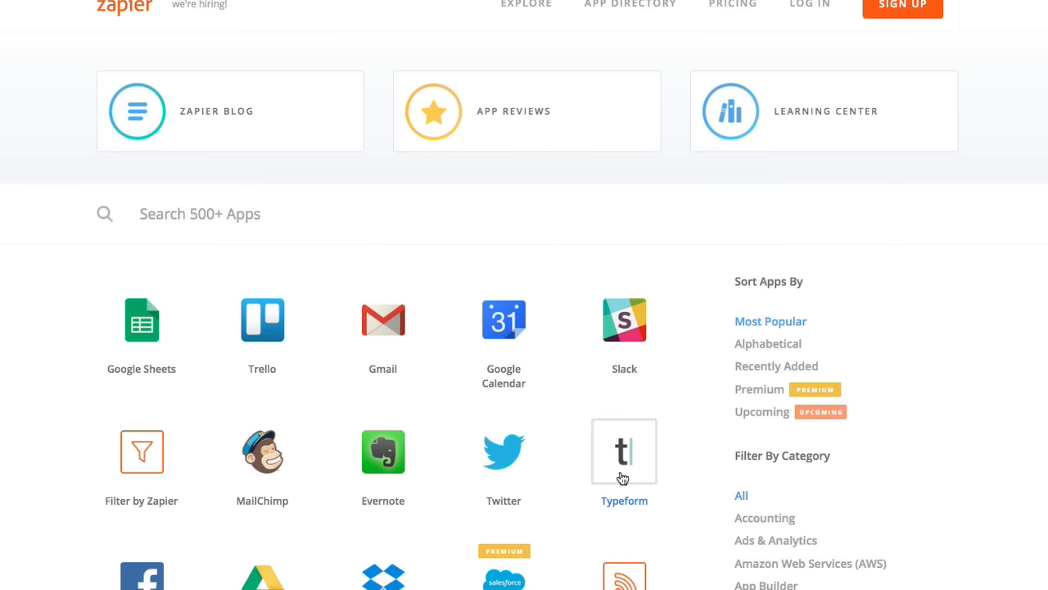
pyautogui.scroll(-7, 554, 290)
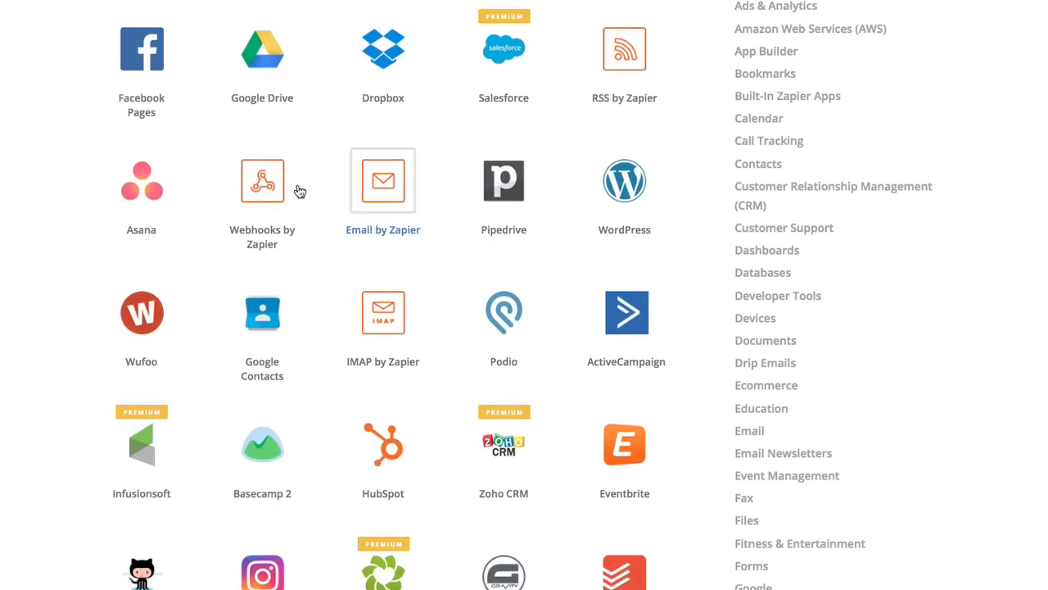
pyautogui.scroll(-10, 427, 434)
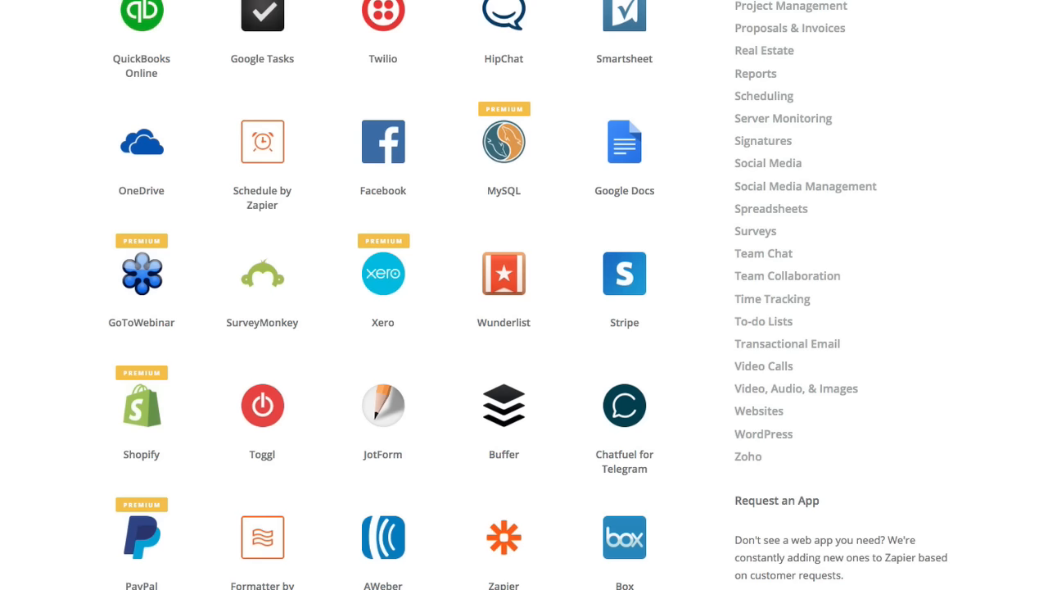
pyautogui.scroll(-10, 473, 224)
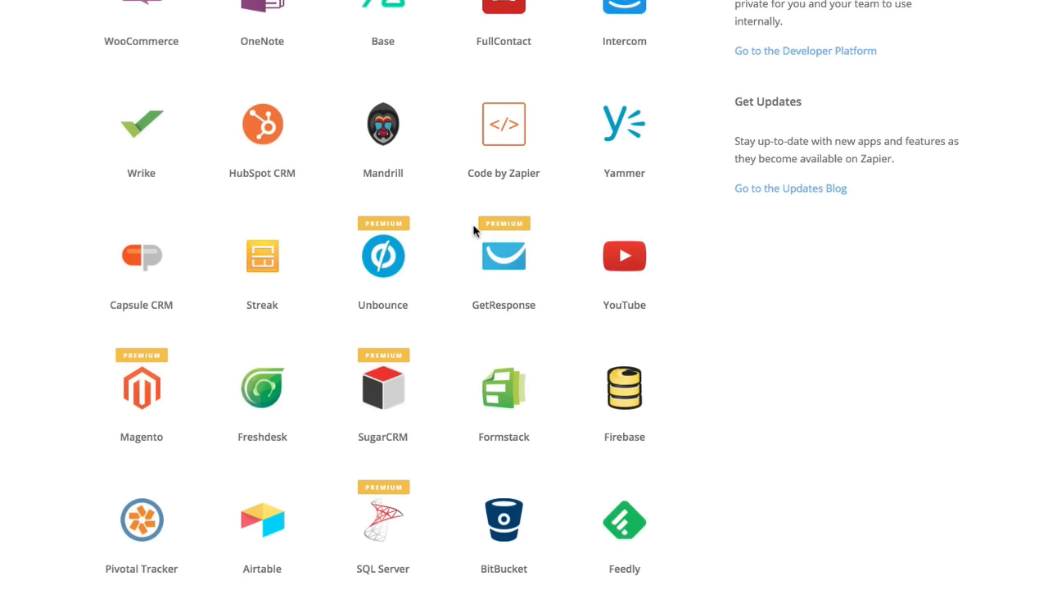